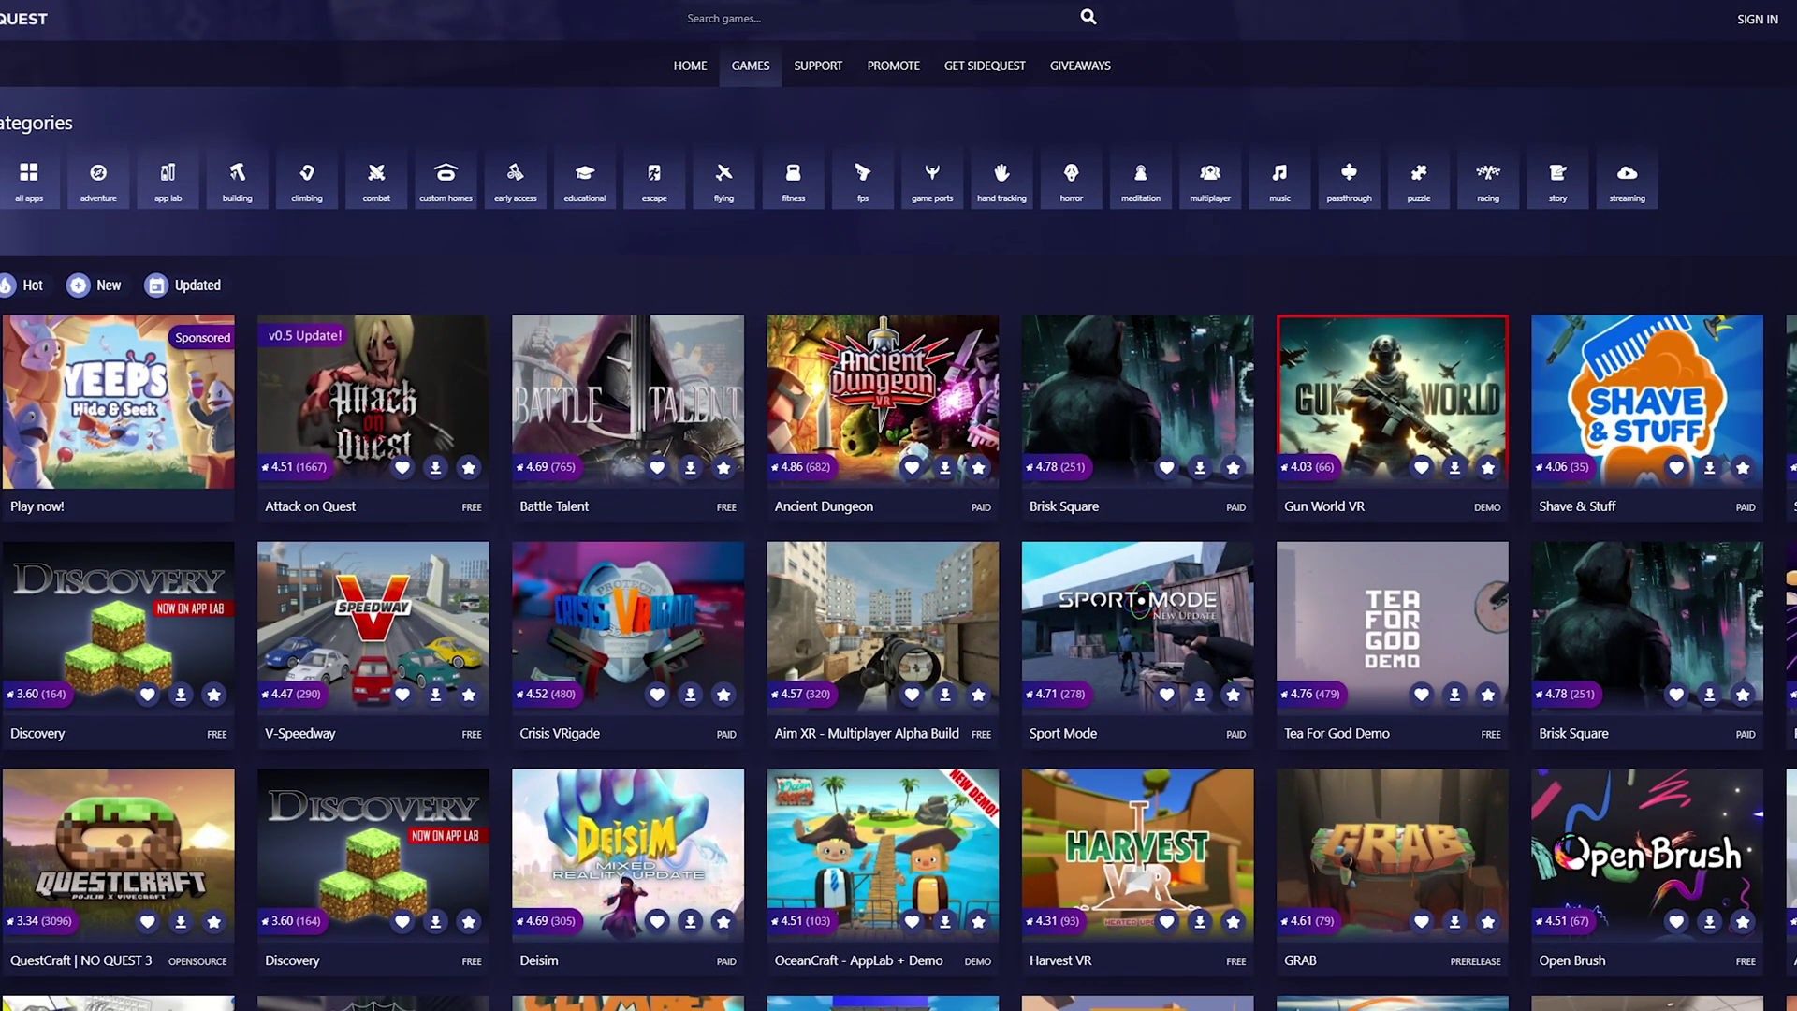
Scroll down through the SideQuest Games catalogue grid.
{"action": "scroll", "coordinate": [898, 548], "scroll_direction": "down", "scroll_amount": 5}
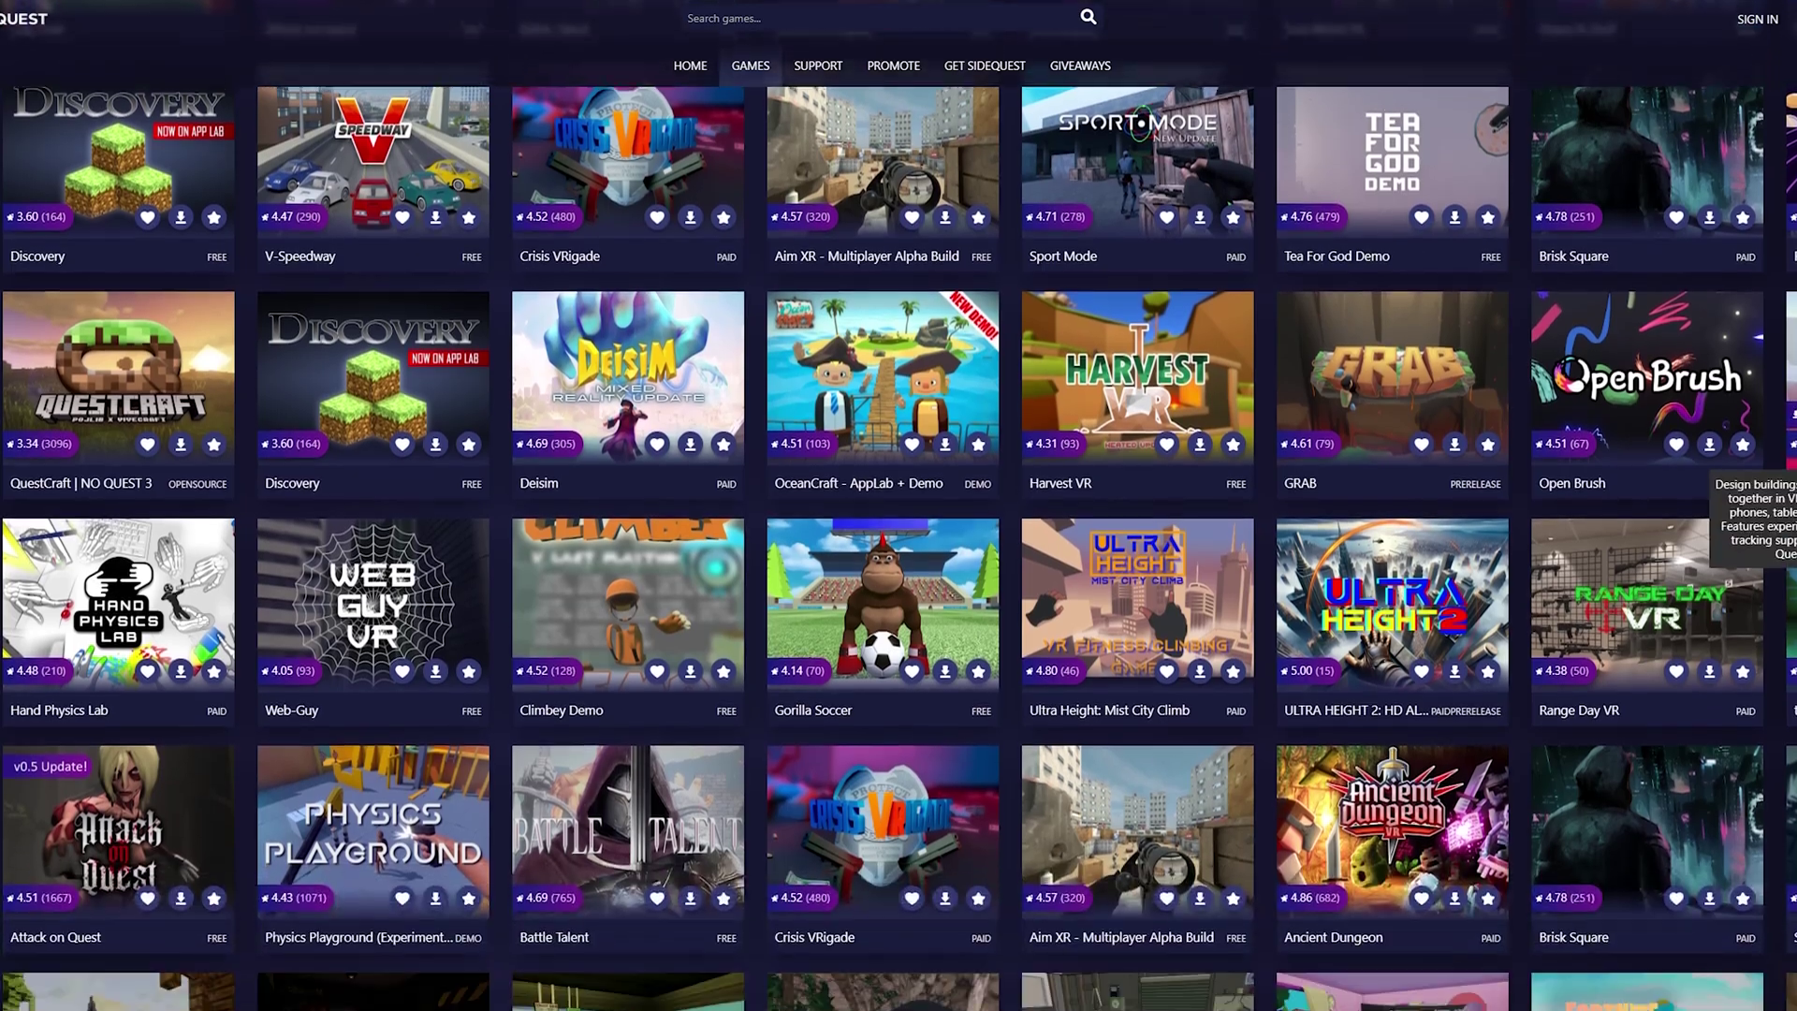
{"action": "scroll", "coordinate": [898, 547], "scroll_direction": "down", "scroll_amount": 6}
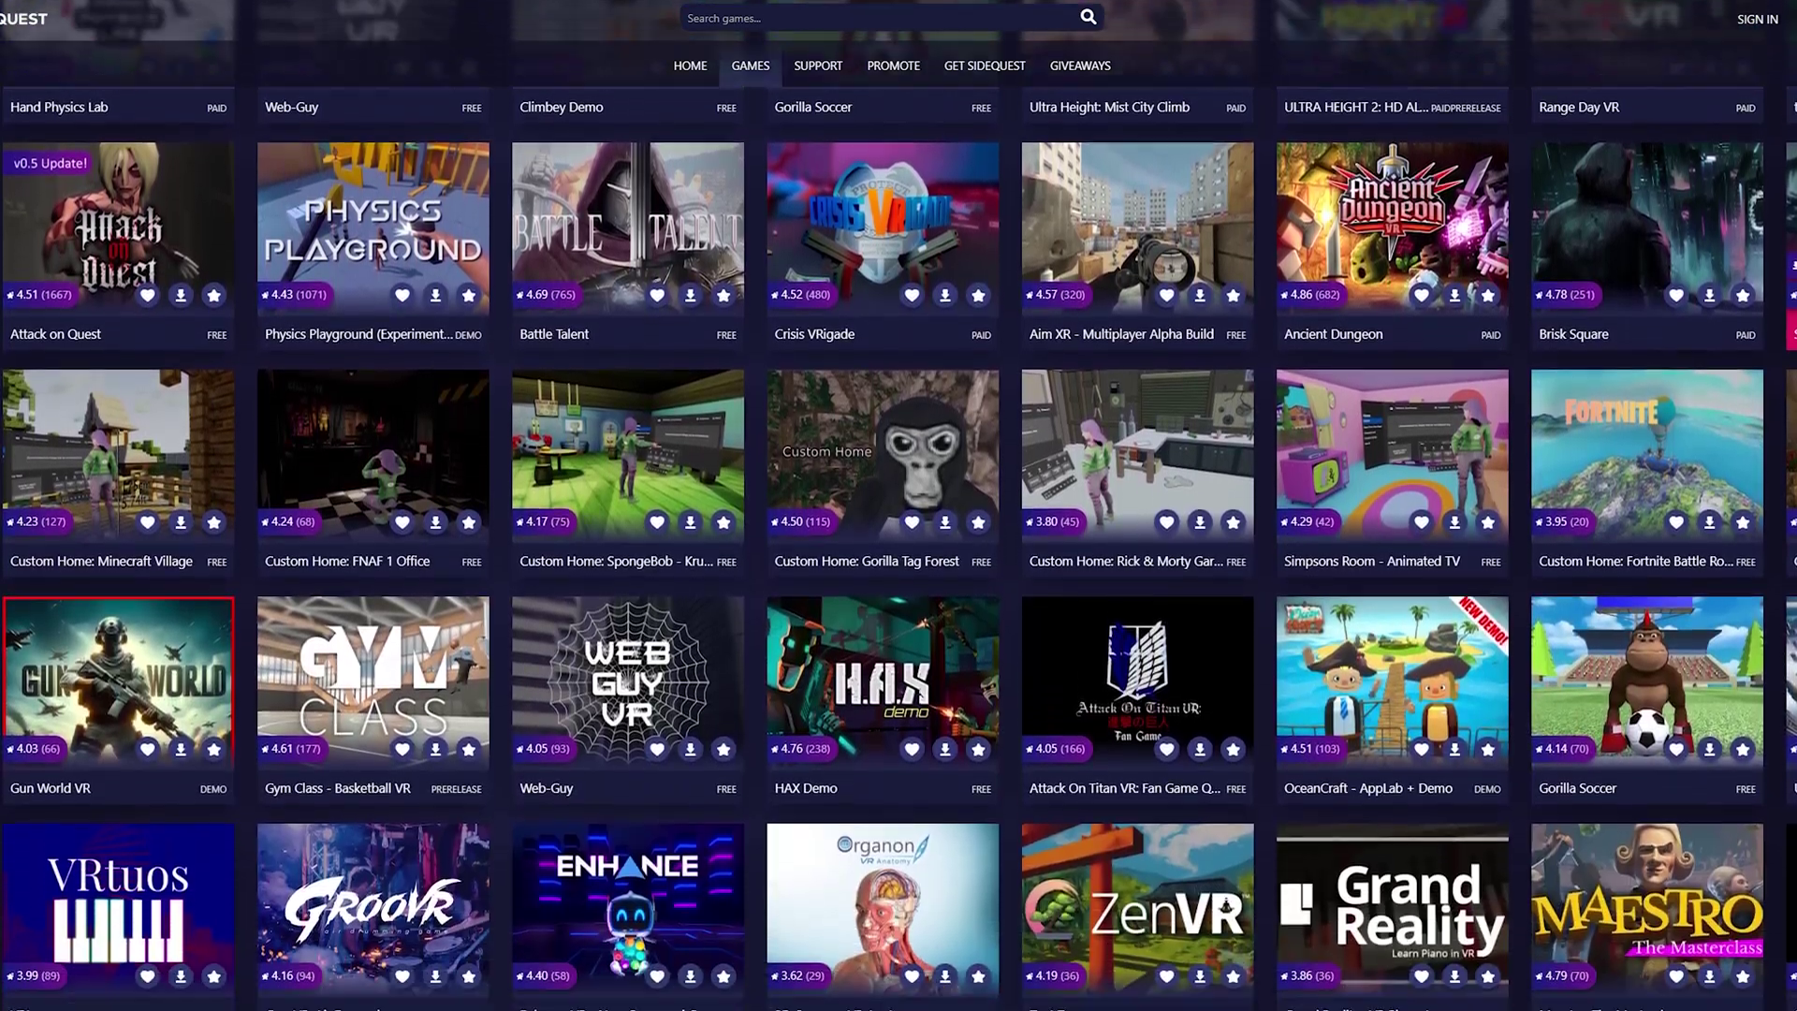
{"action": "scroll", "coordinate": [898, 547], "scroll_direction": "down", "scroll_amount": 6}
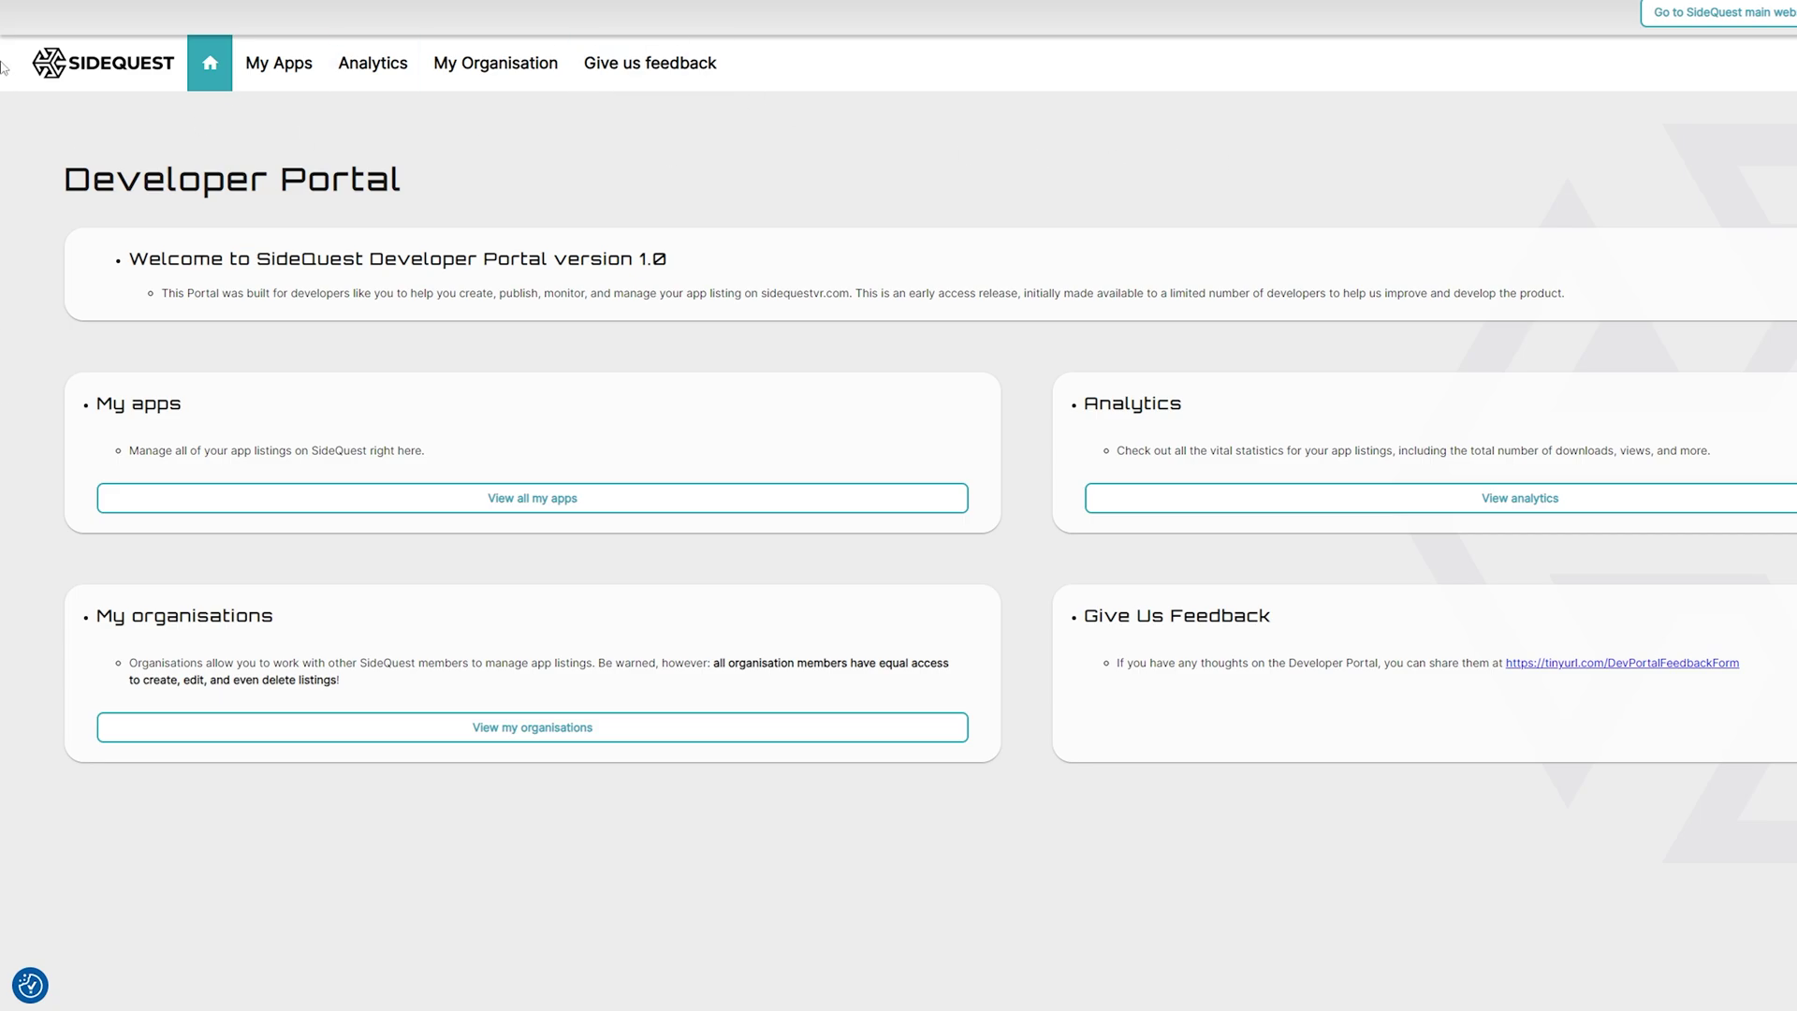
Browse the portal's My Apps, Analytics and My Organisation pages.
{"action": "left_click", "coordinate": [273, 68]}
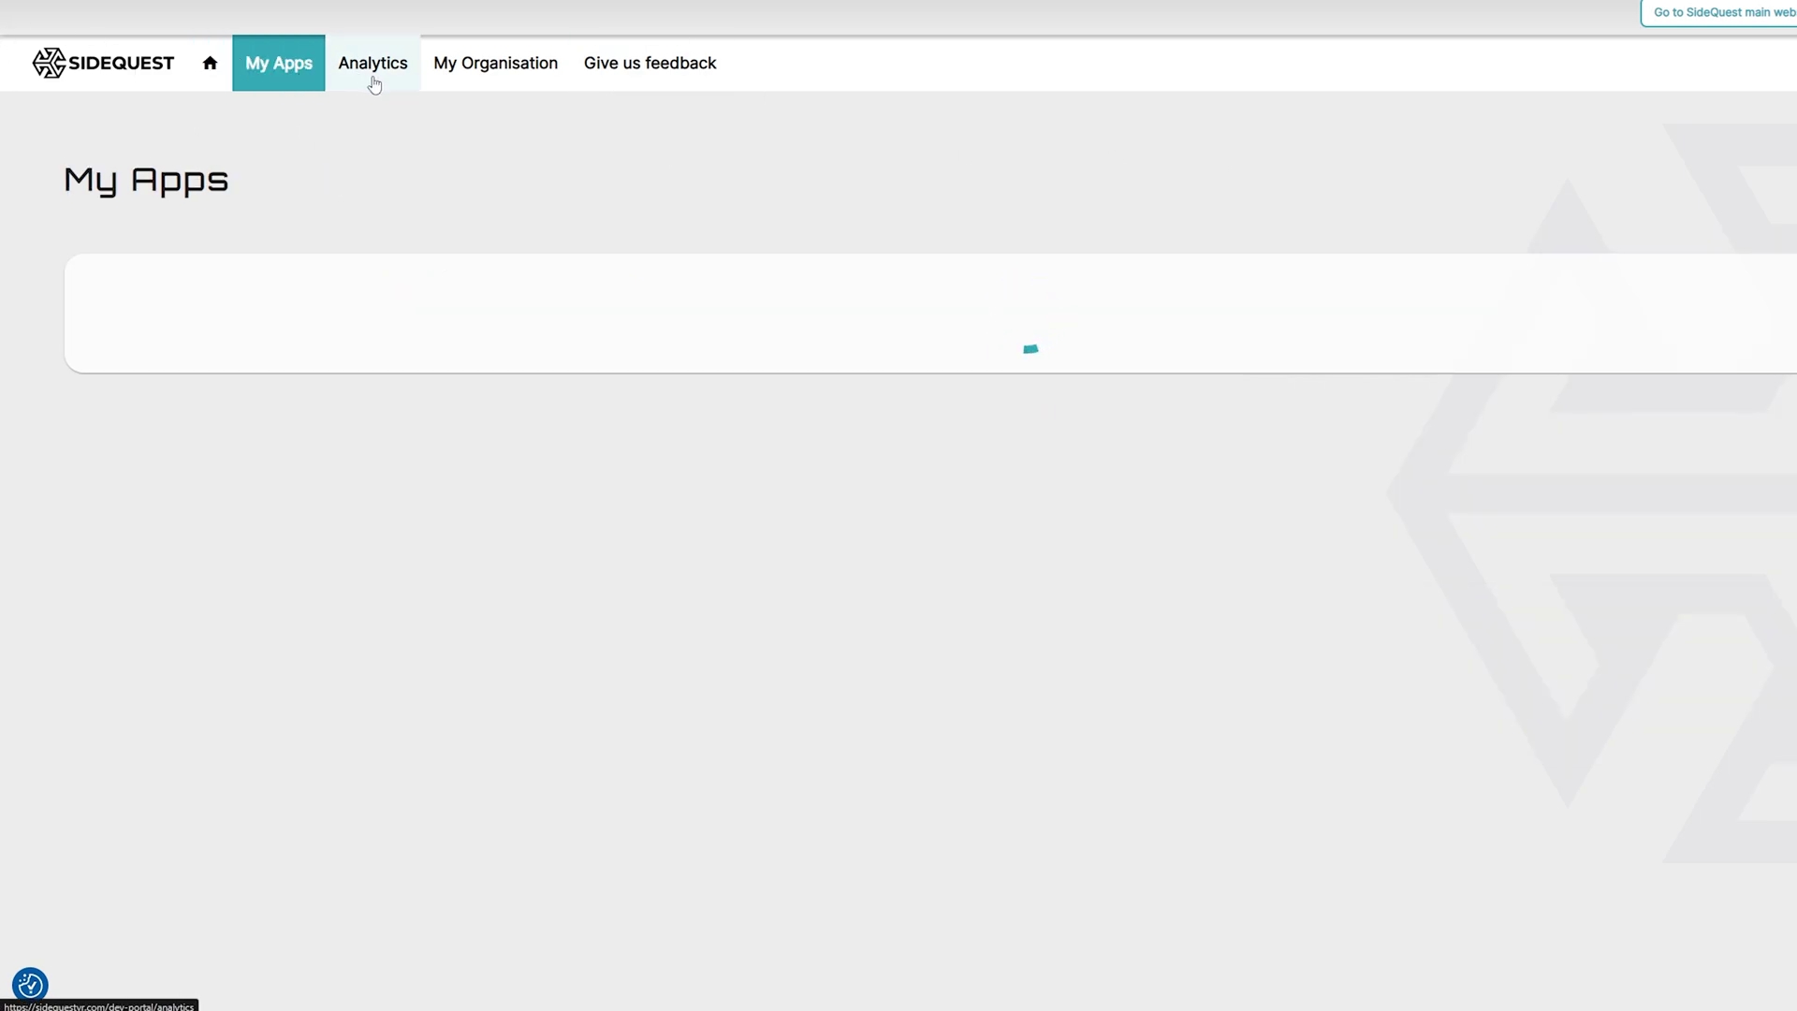
{"action": "left_click", "coordinate": [374, 82]}
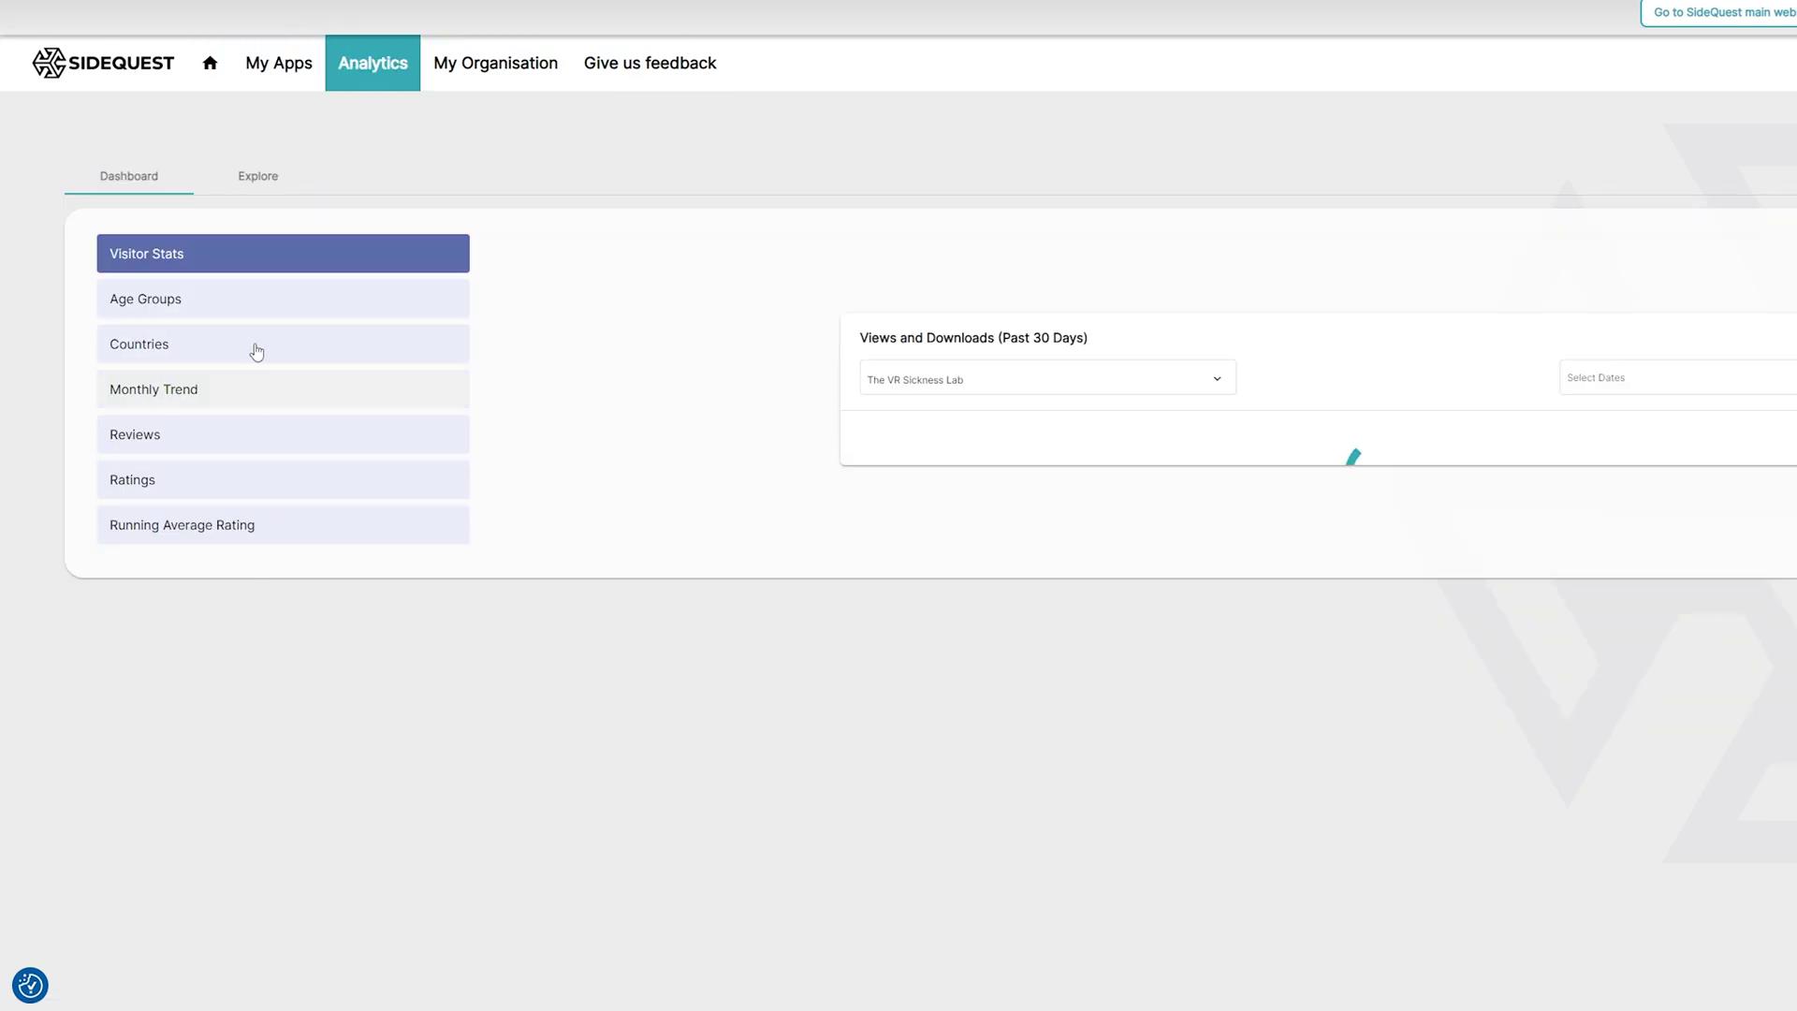
{"action": "left_click", "coordinate": [280, 75]}
{"action": "left_click", "coordinate": [468, 72]}
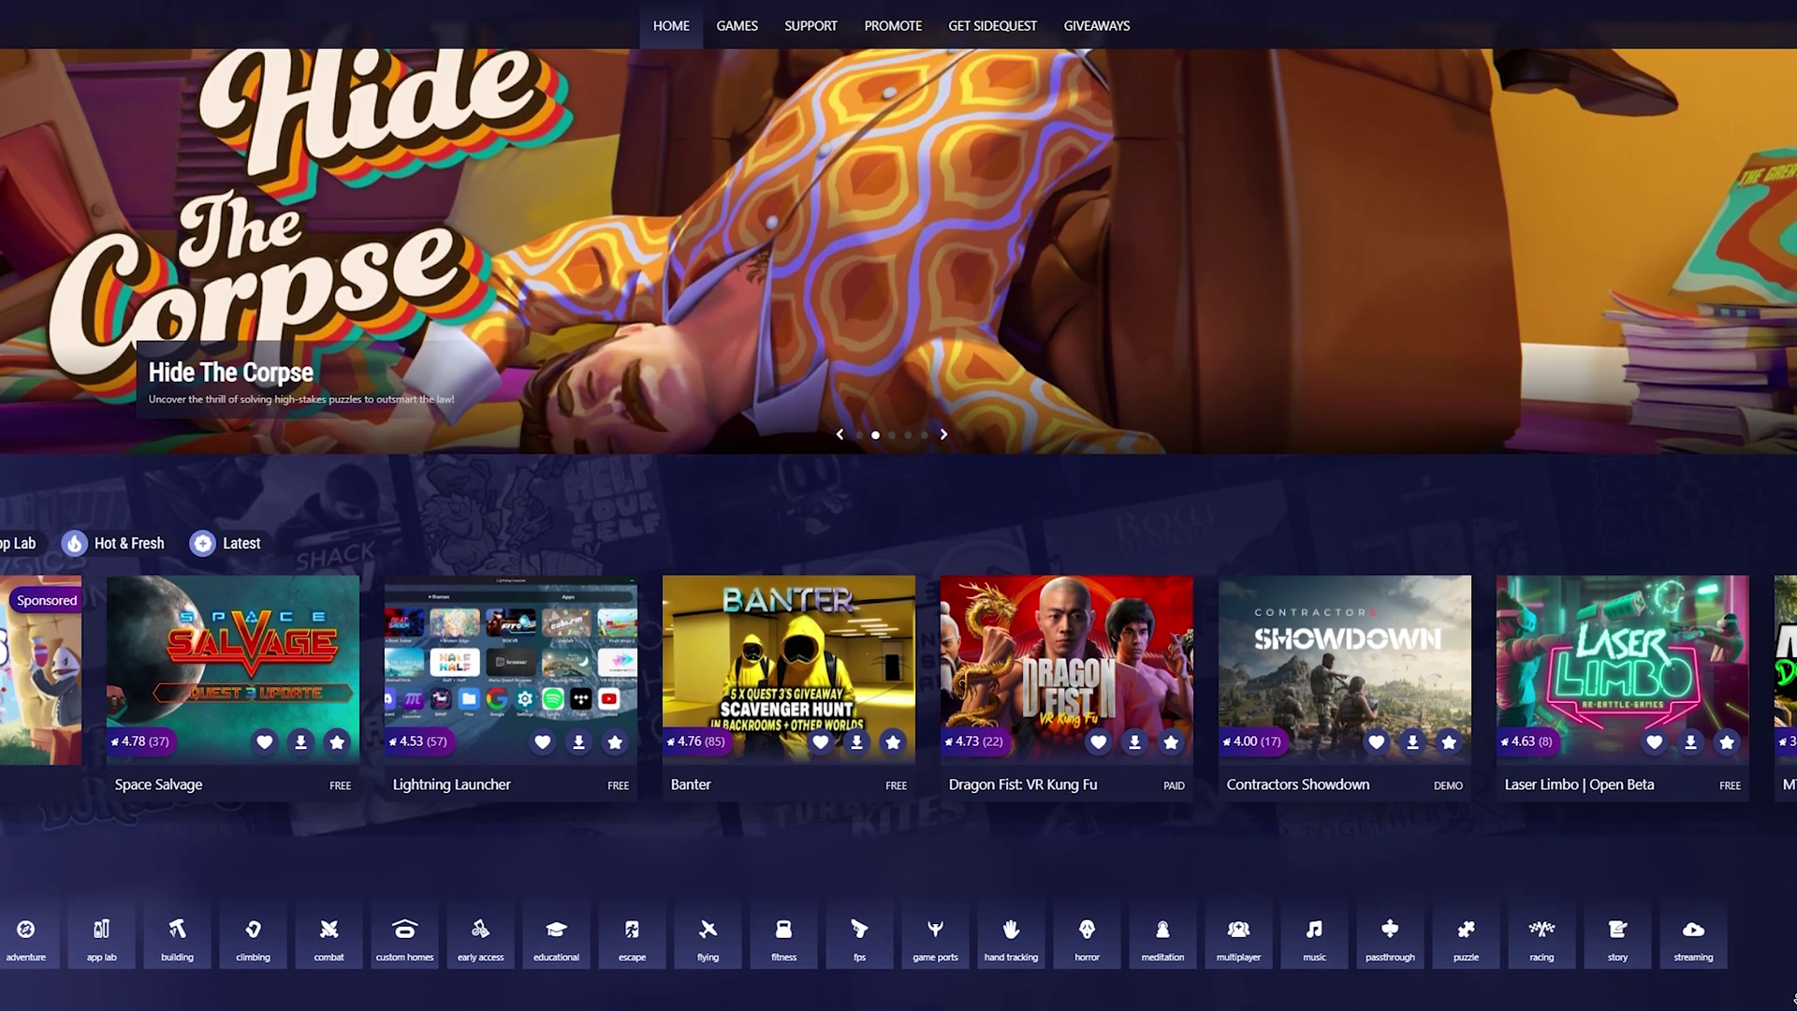
{"action": "scroll", "coordinate": [898, 515], "scroll_direction": "down", "scroll_amount": 2}
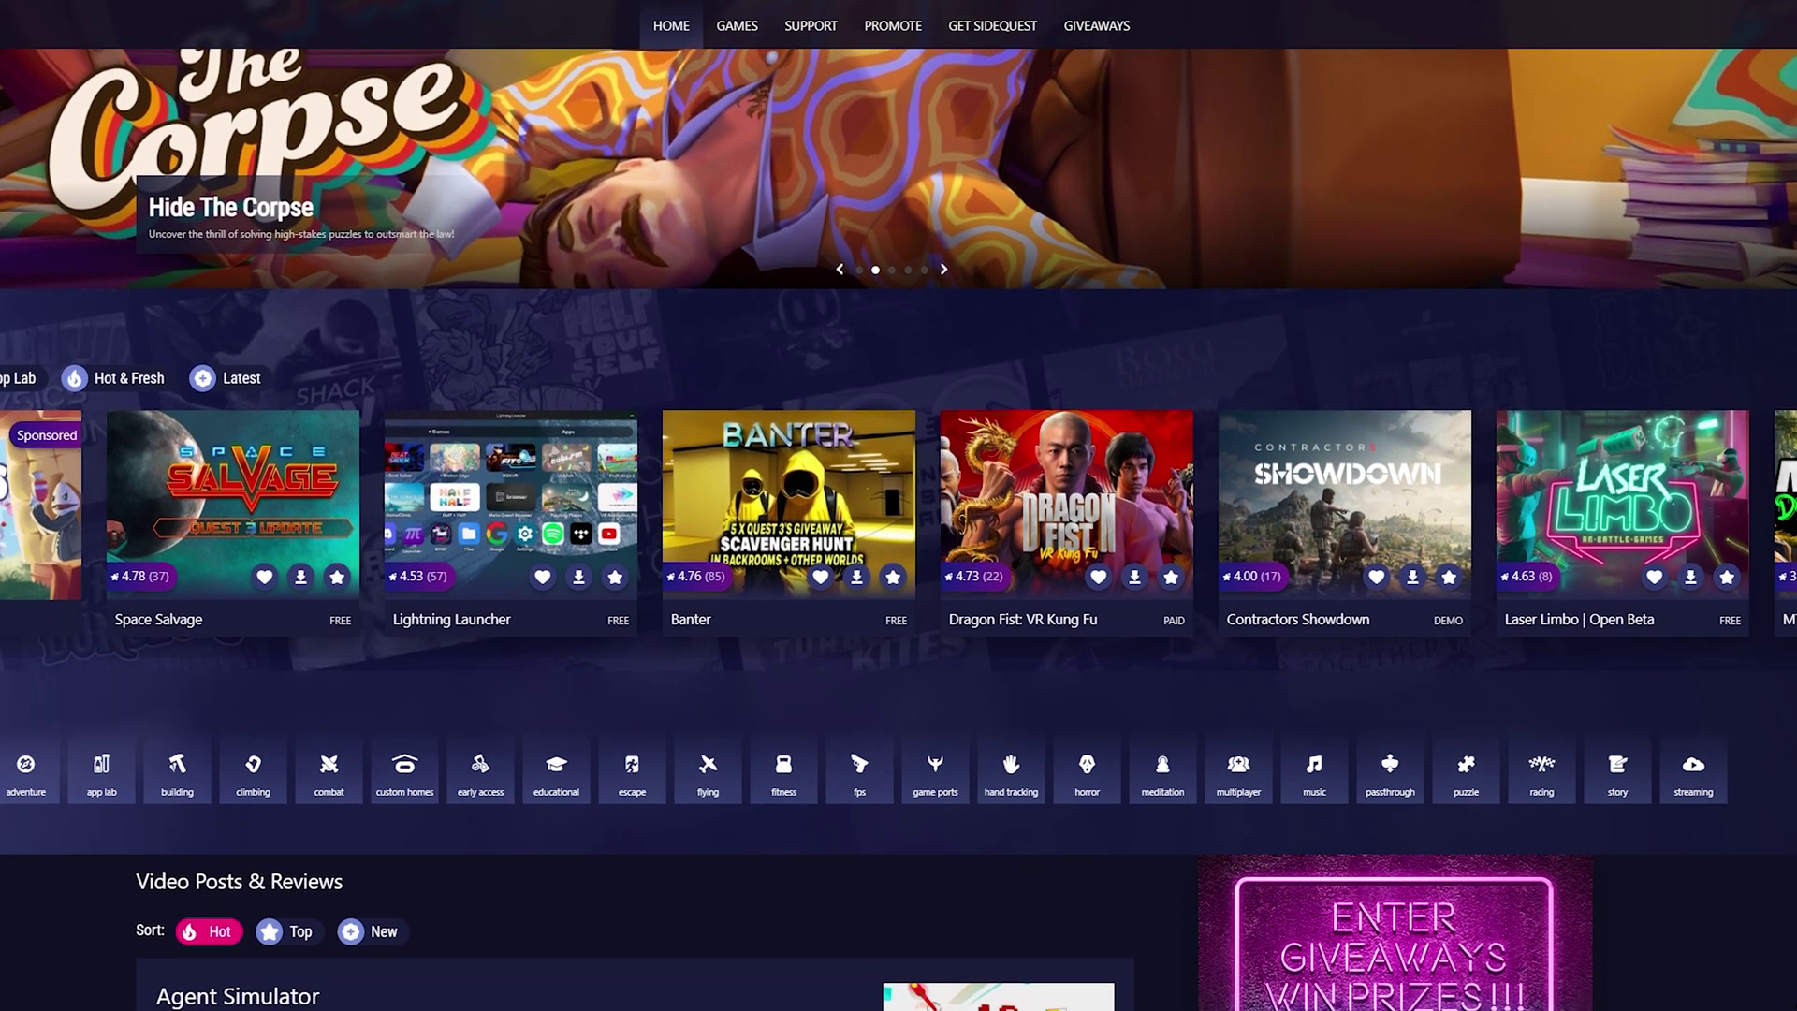
{"action": "scroll", "coordinate": [898, 514], "scroll_direction": "down", "scroll_amount": 1}
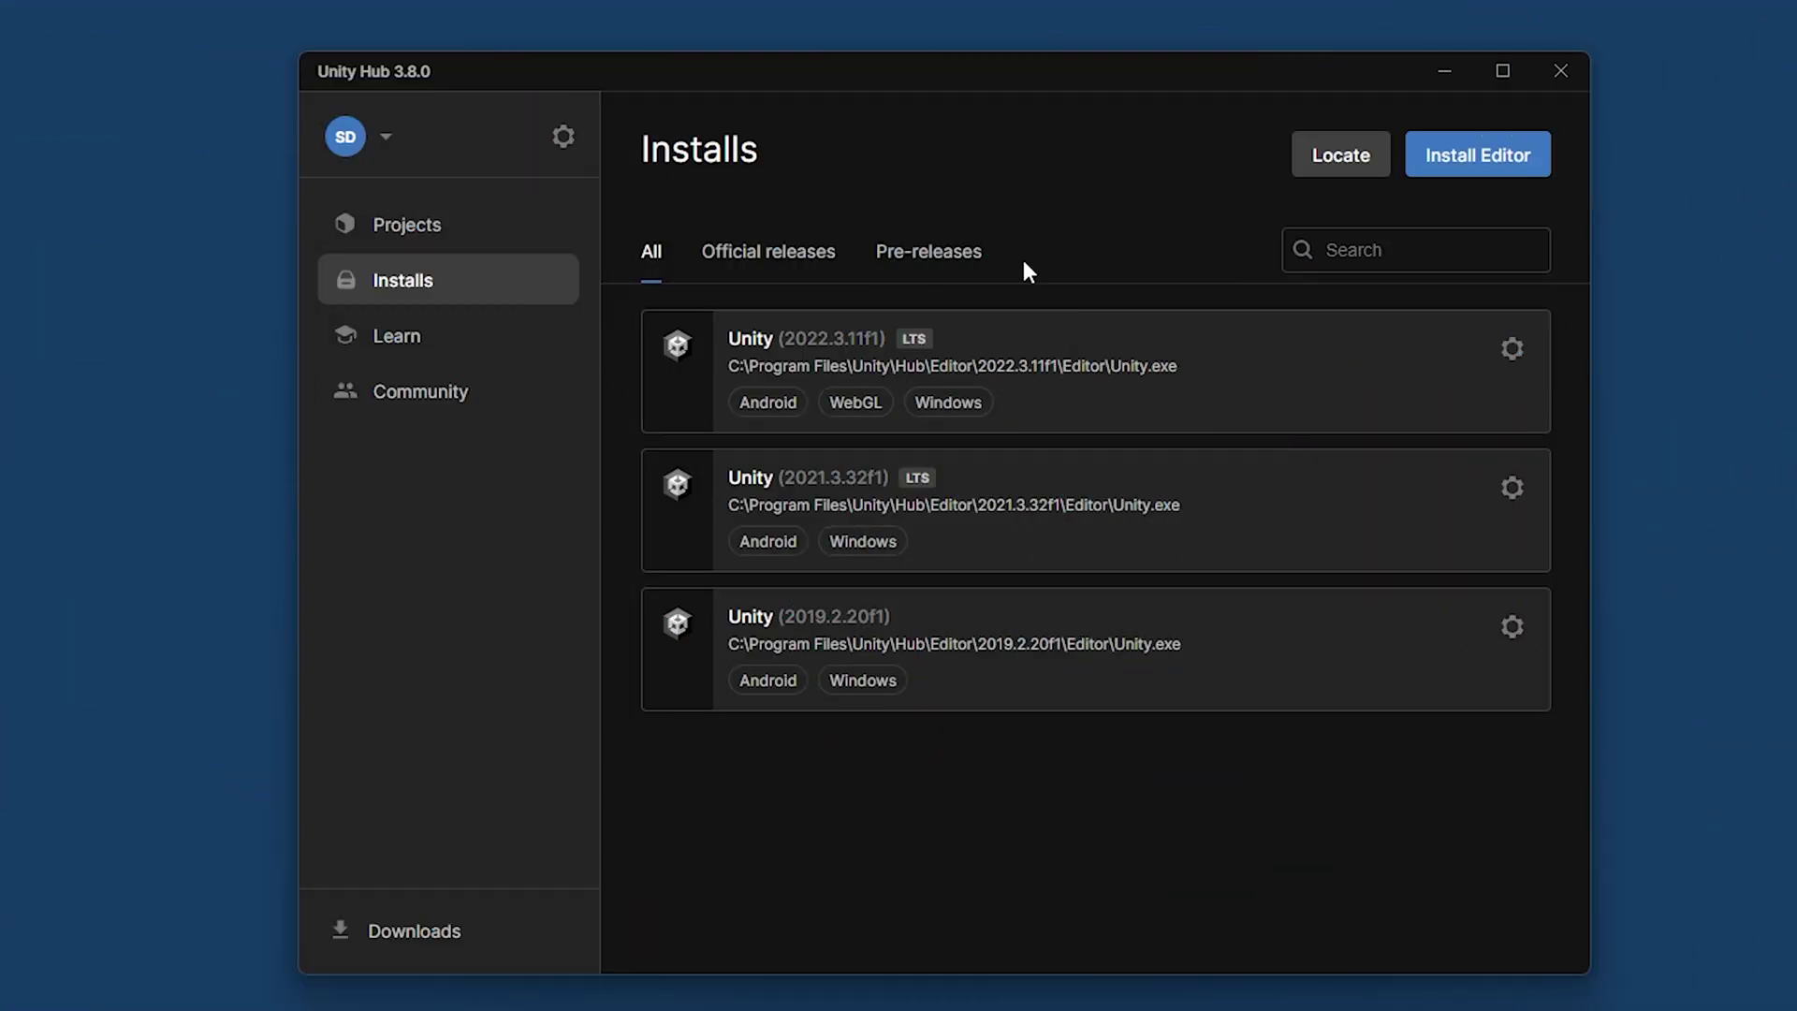
{"action": "left_click", "coordinate": [1512, 349]}
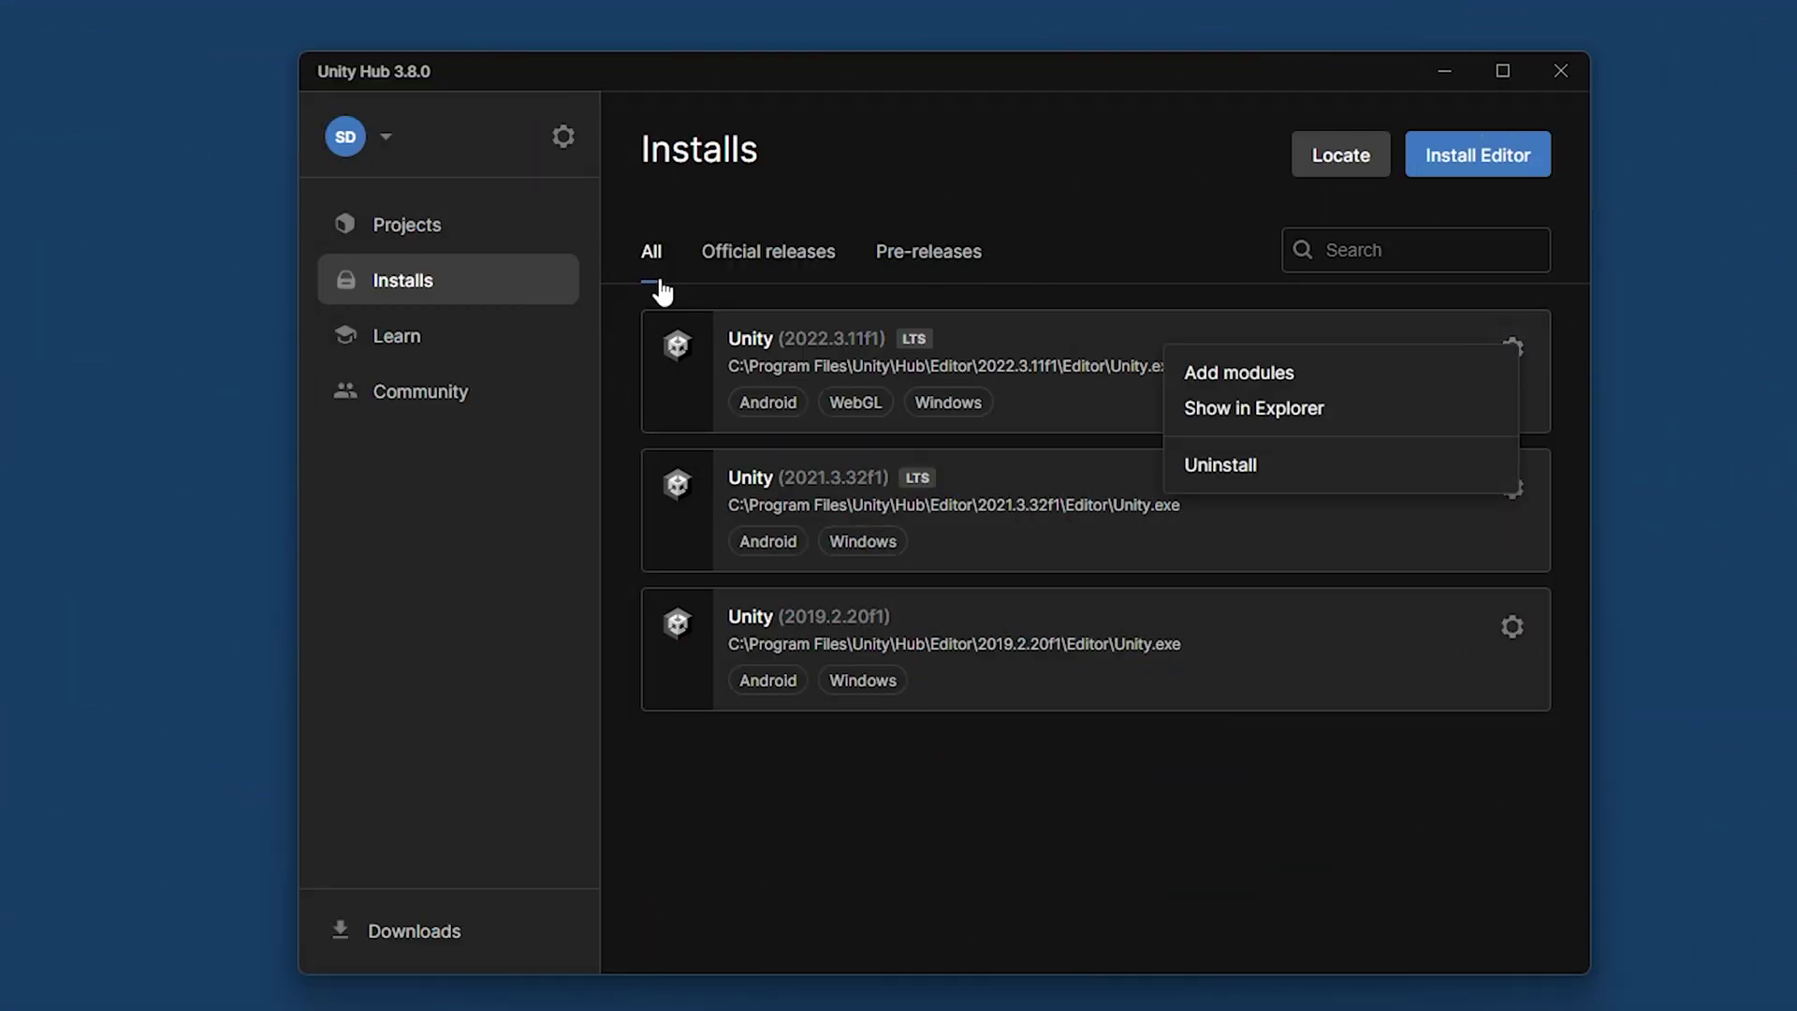
{"action": "left_click", "coordinate": [1290, 373]}
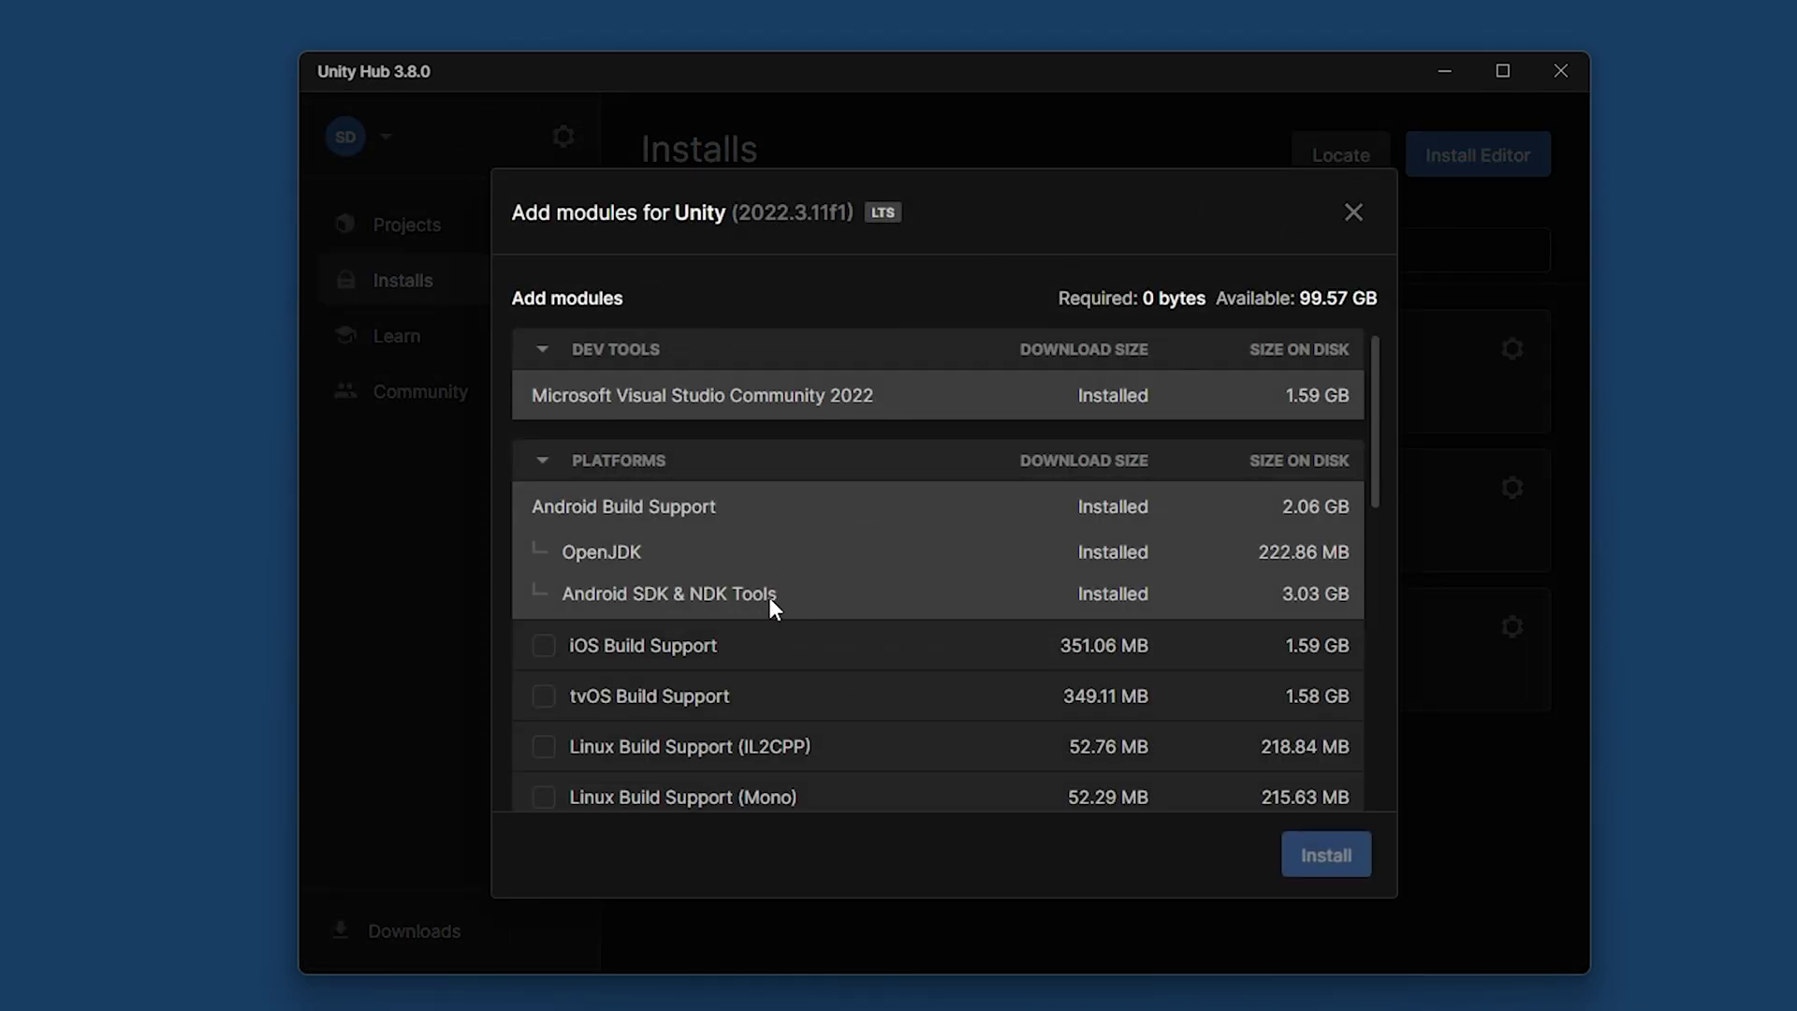
{"action": "left_click", "coordinate": [1353, 213]}
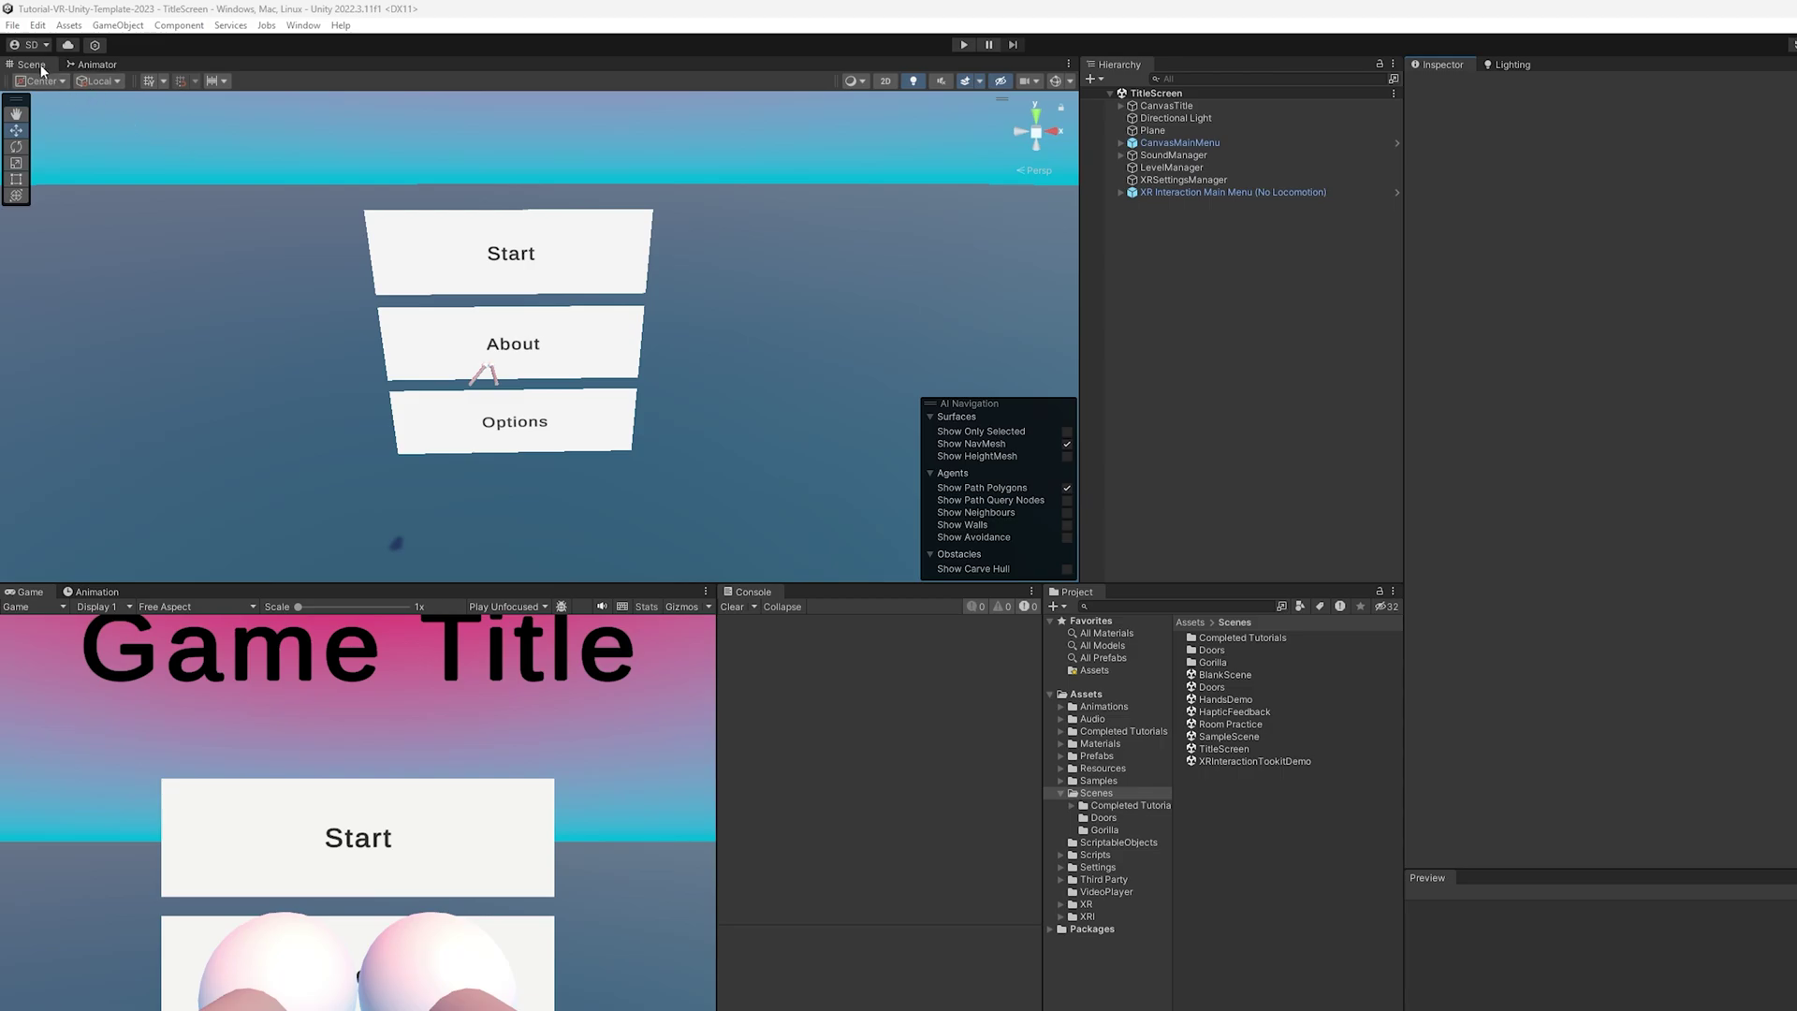
In Build Settings, switch the platform to Android with only 360VideoScene checked.
{"action": "left_click", "coordinate": [13, 25]}
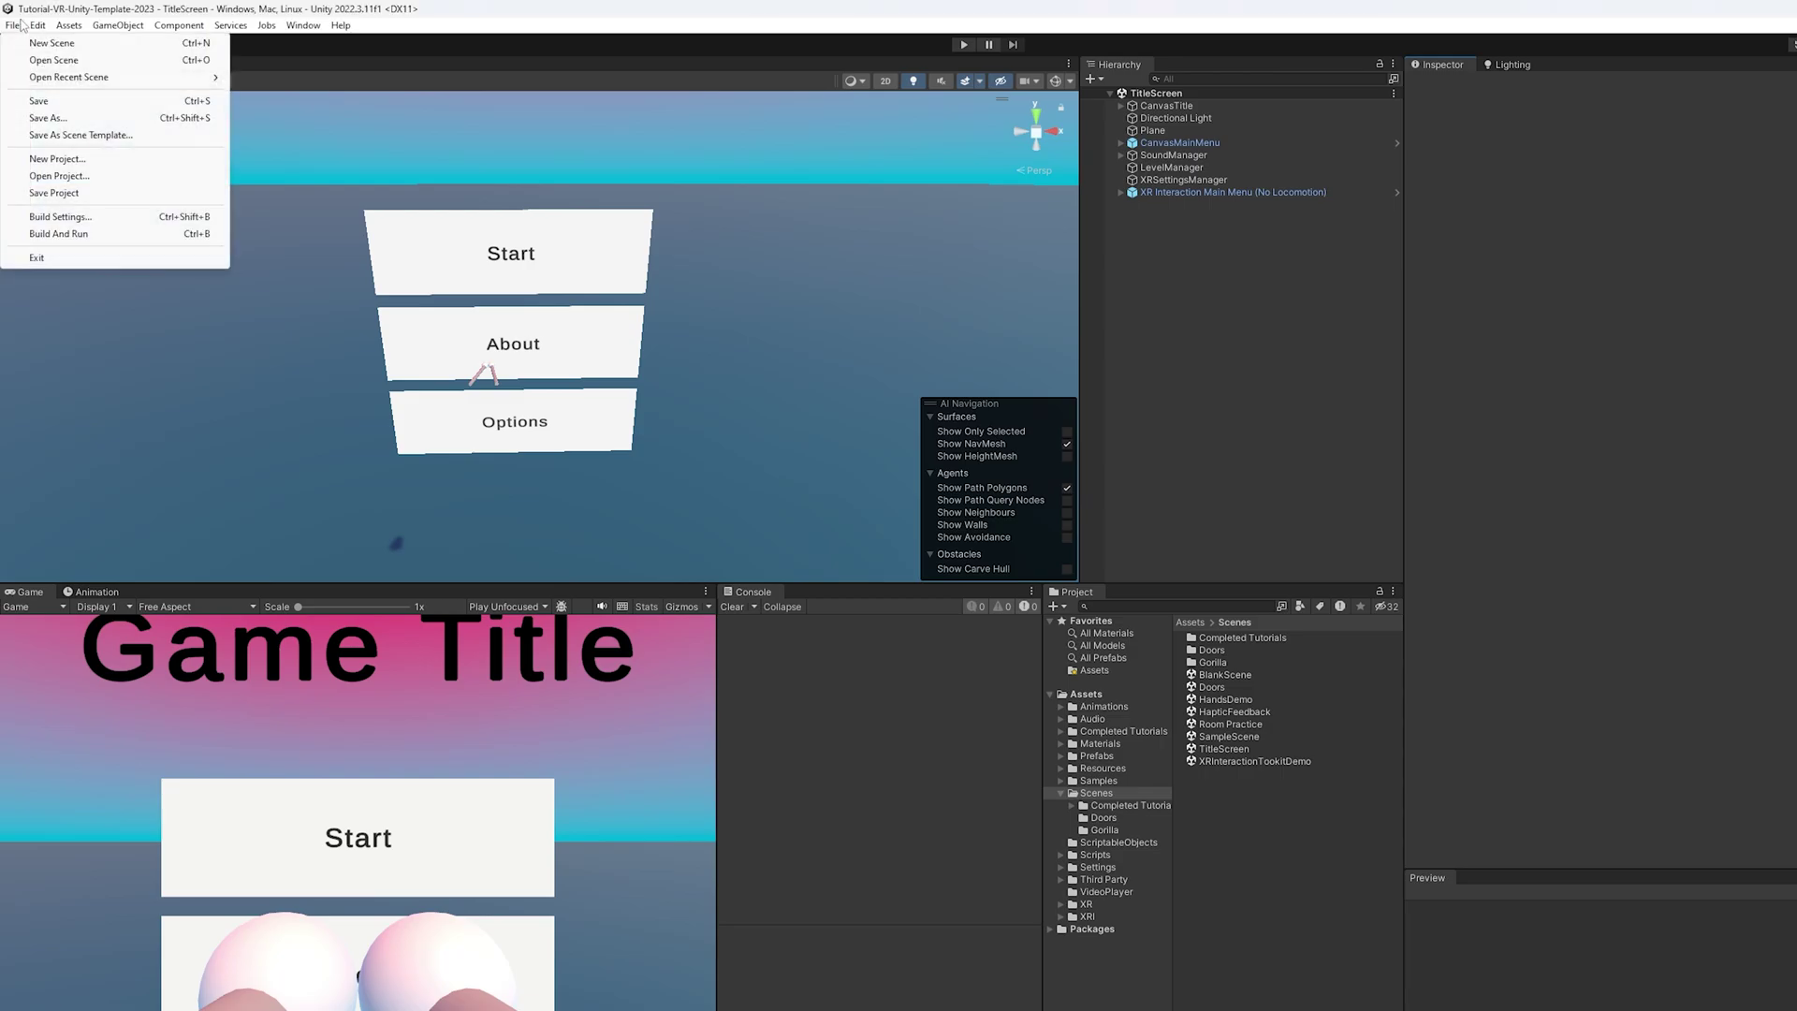
{"action": "left_click", "coordinate": [60, 216]}
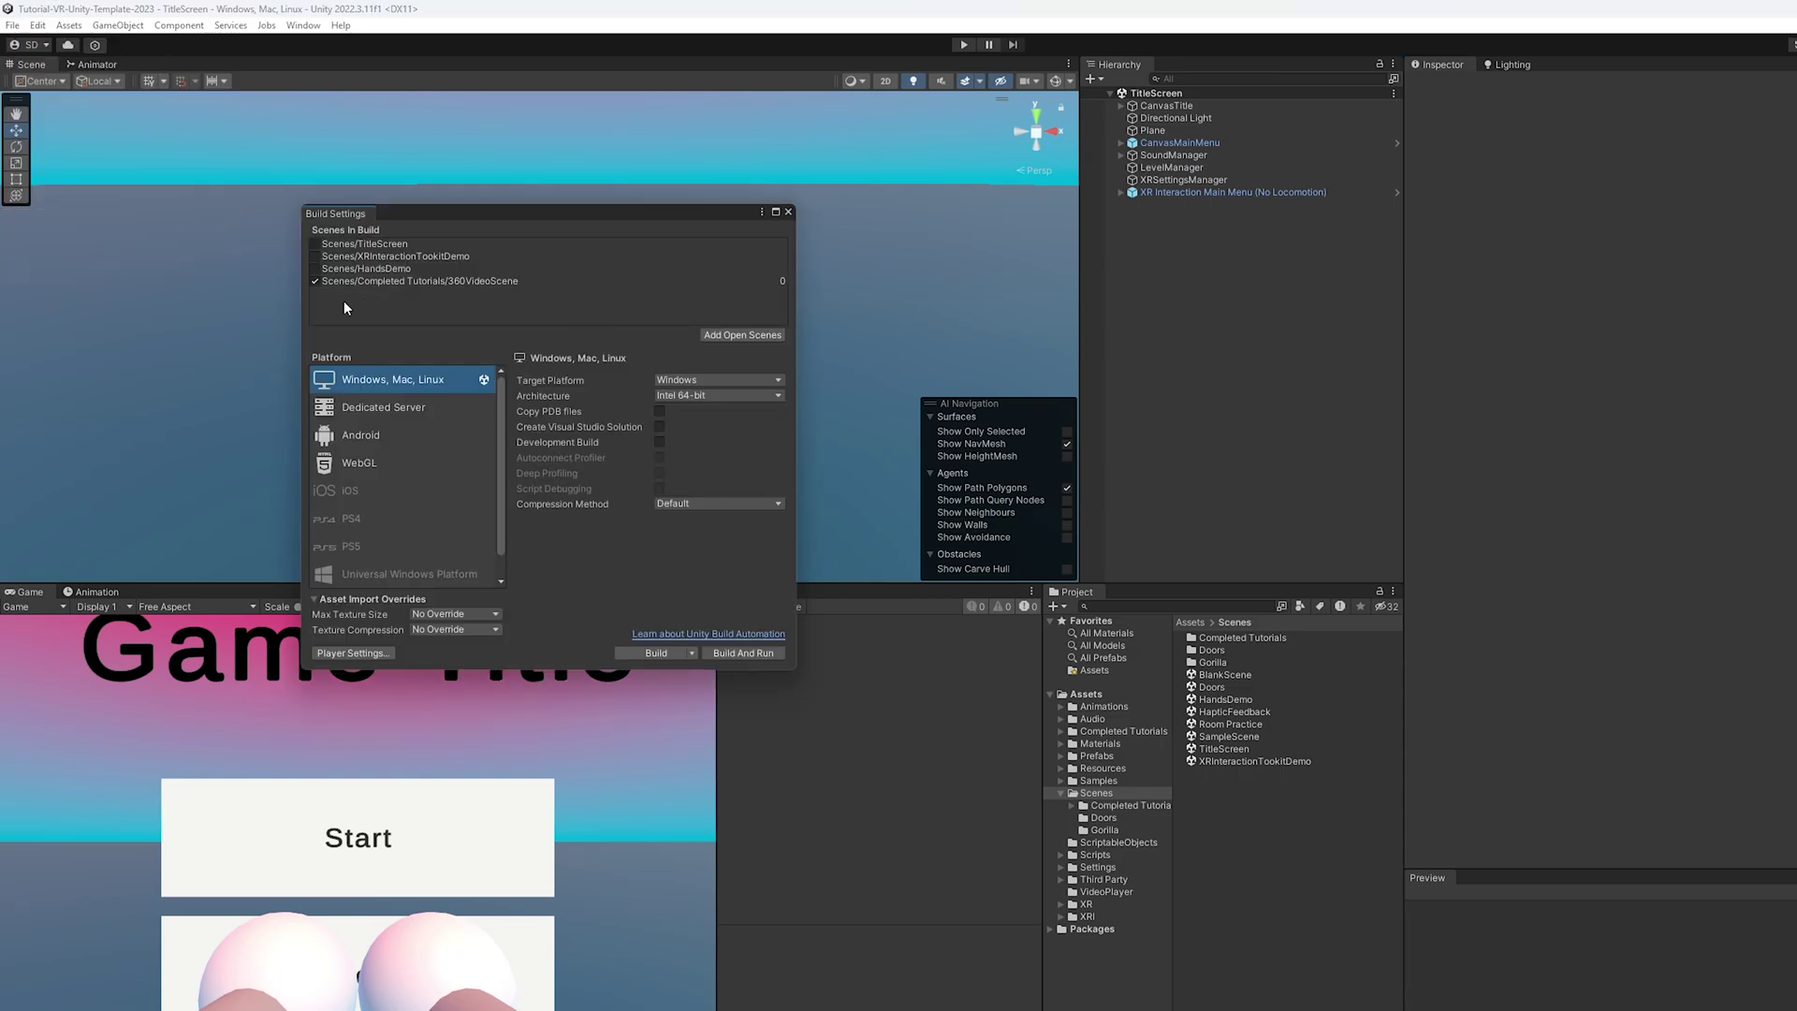
{"action": "left_click", "coordinate": [385, 436]}
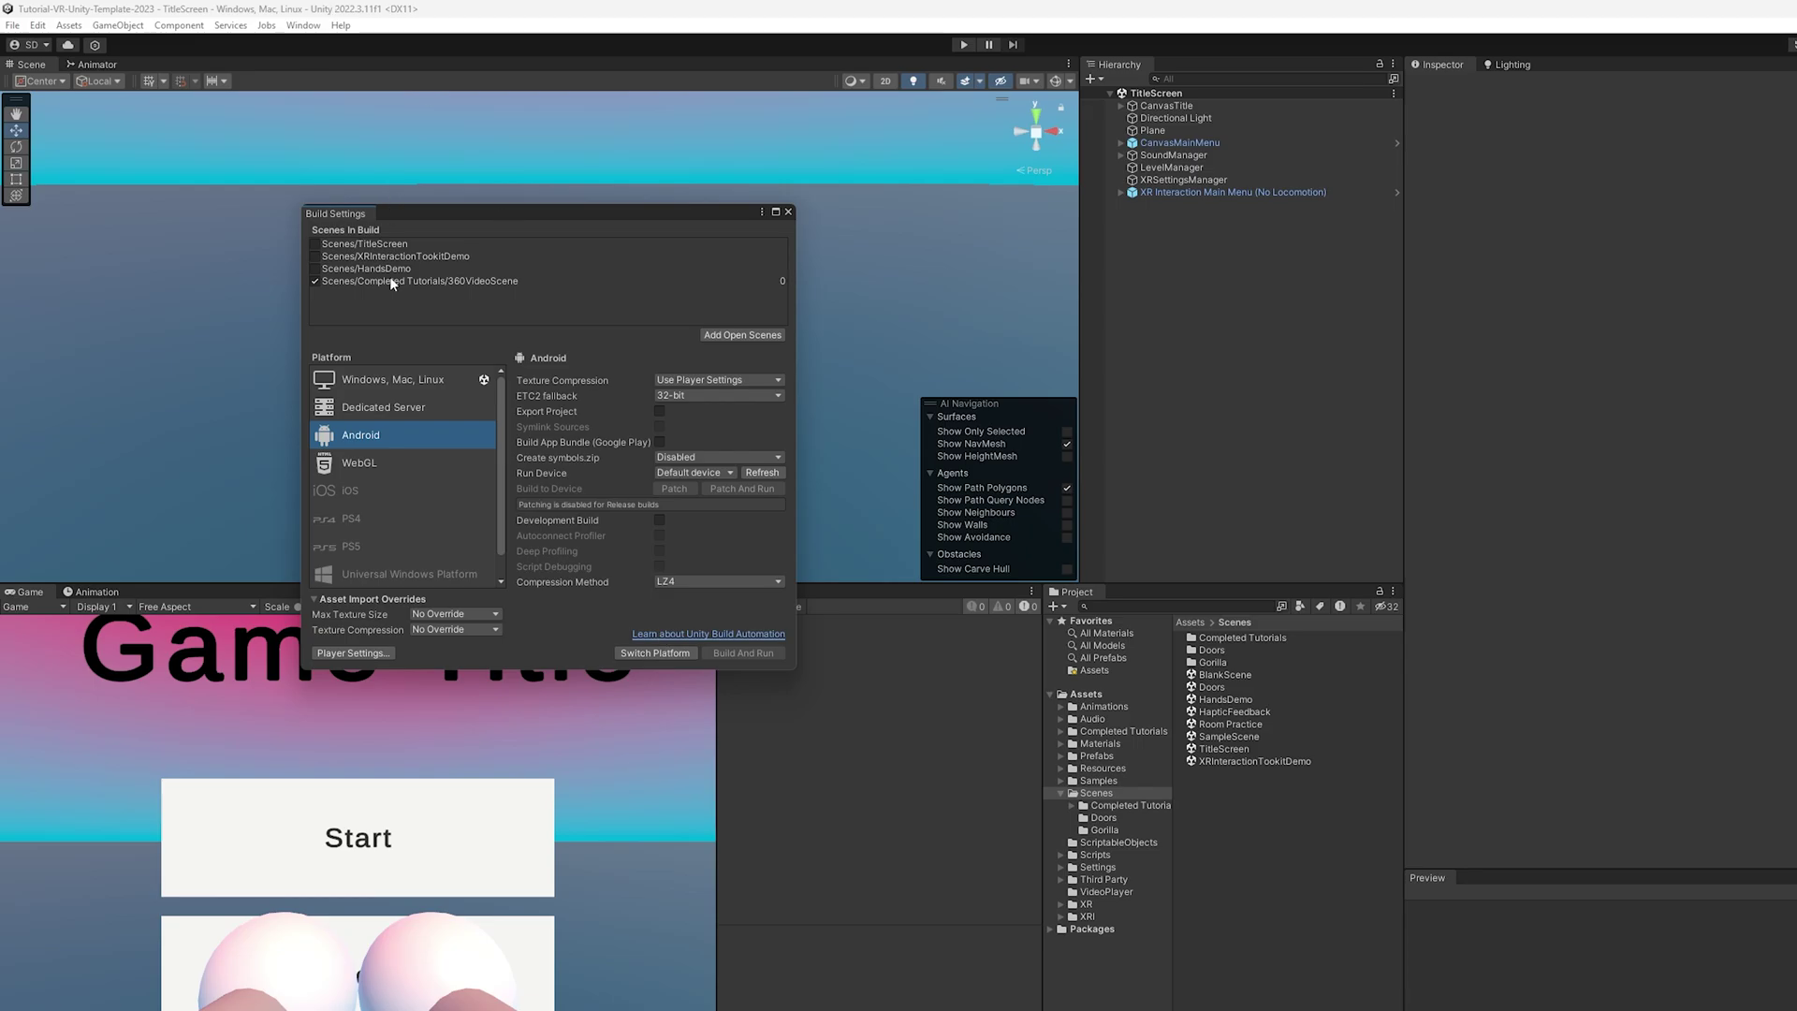
{"action": "left_click", "coordinate": [314, 270]}
{"action": "left_click", "coordinate": [314, 256]}
{"action": "left_click", "coordinate": [314, 256]}
{"action": "left_click", "coordinate": [315, 269]}
{"action": "left_click", "coordinate": [644, 653]}
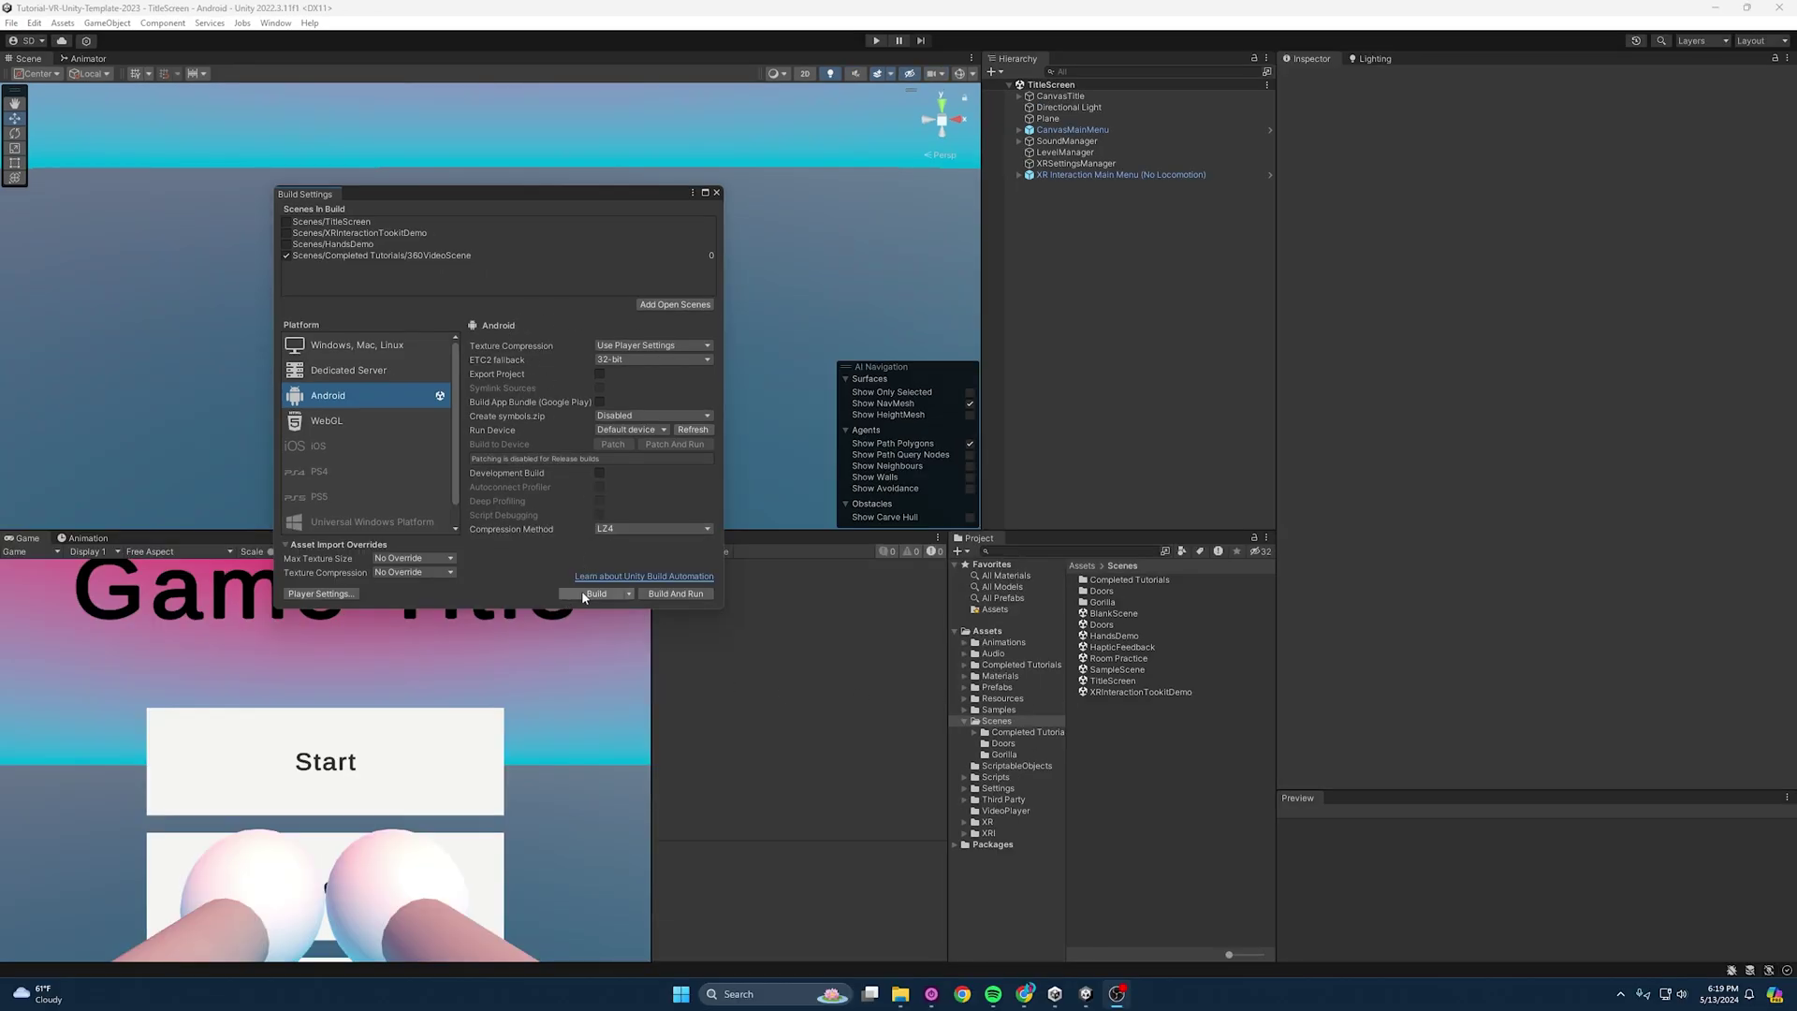
In Player settings, enter Company Name 'Fist Full of Shrimp' and Product Name 'Please Like This Video'.
{"action": "left_click", "coordinate": [34, 23]}
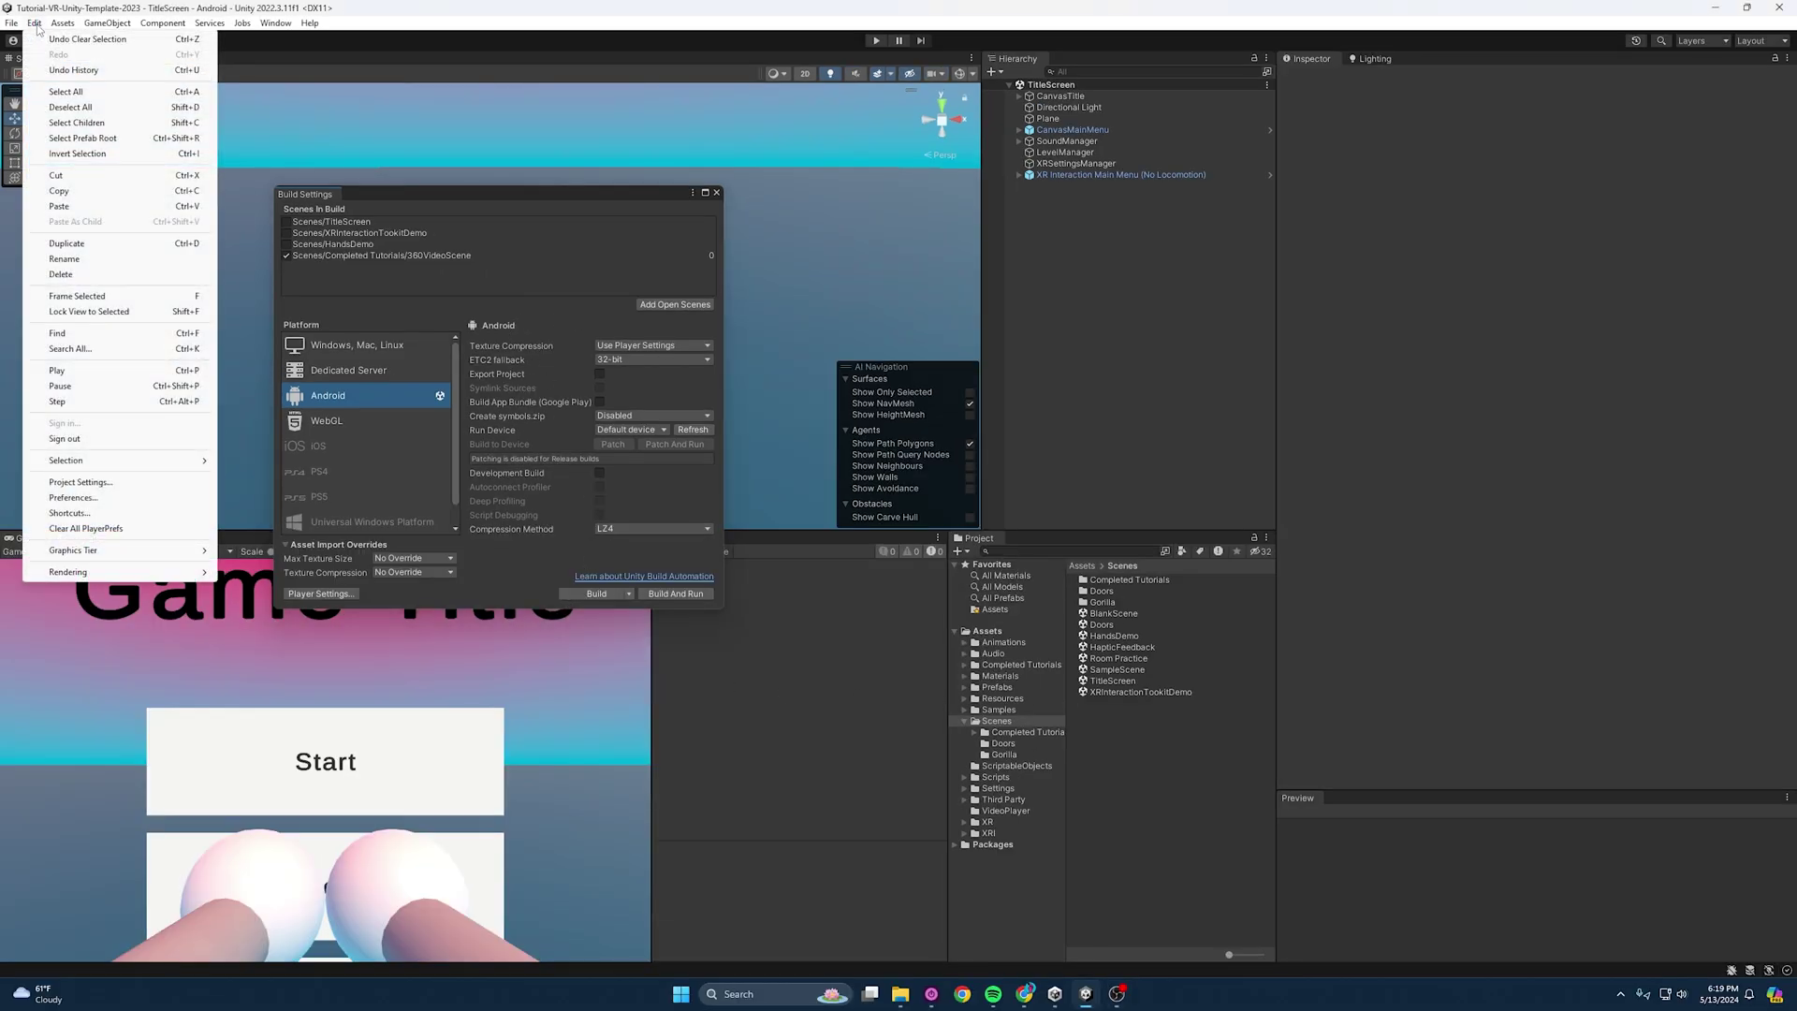
{"action": "left_click", "coordinate": [84, 481]}
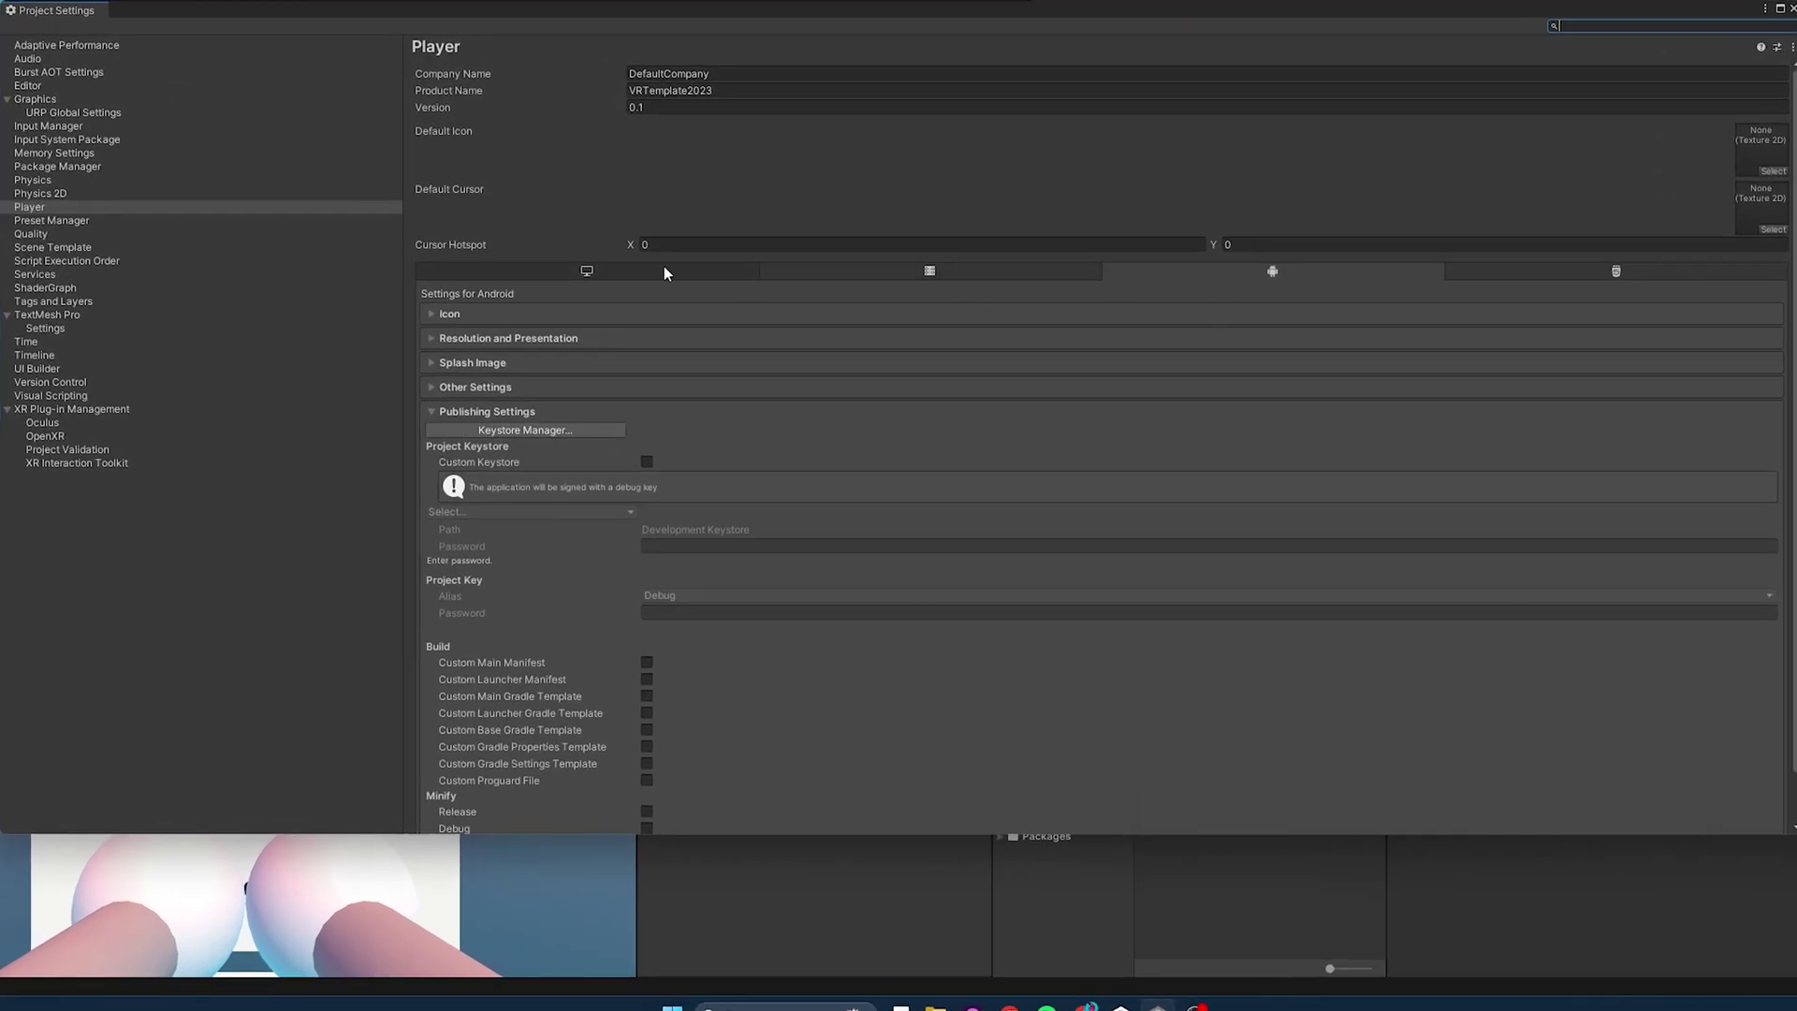
{"action": "left_click", "coordinate": [739, 73]}
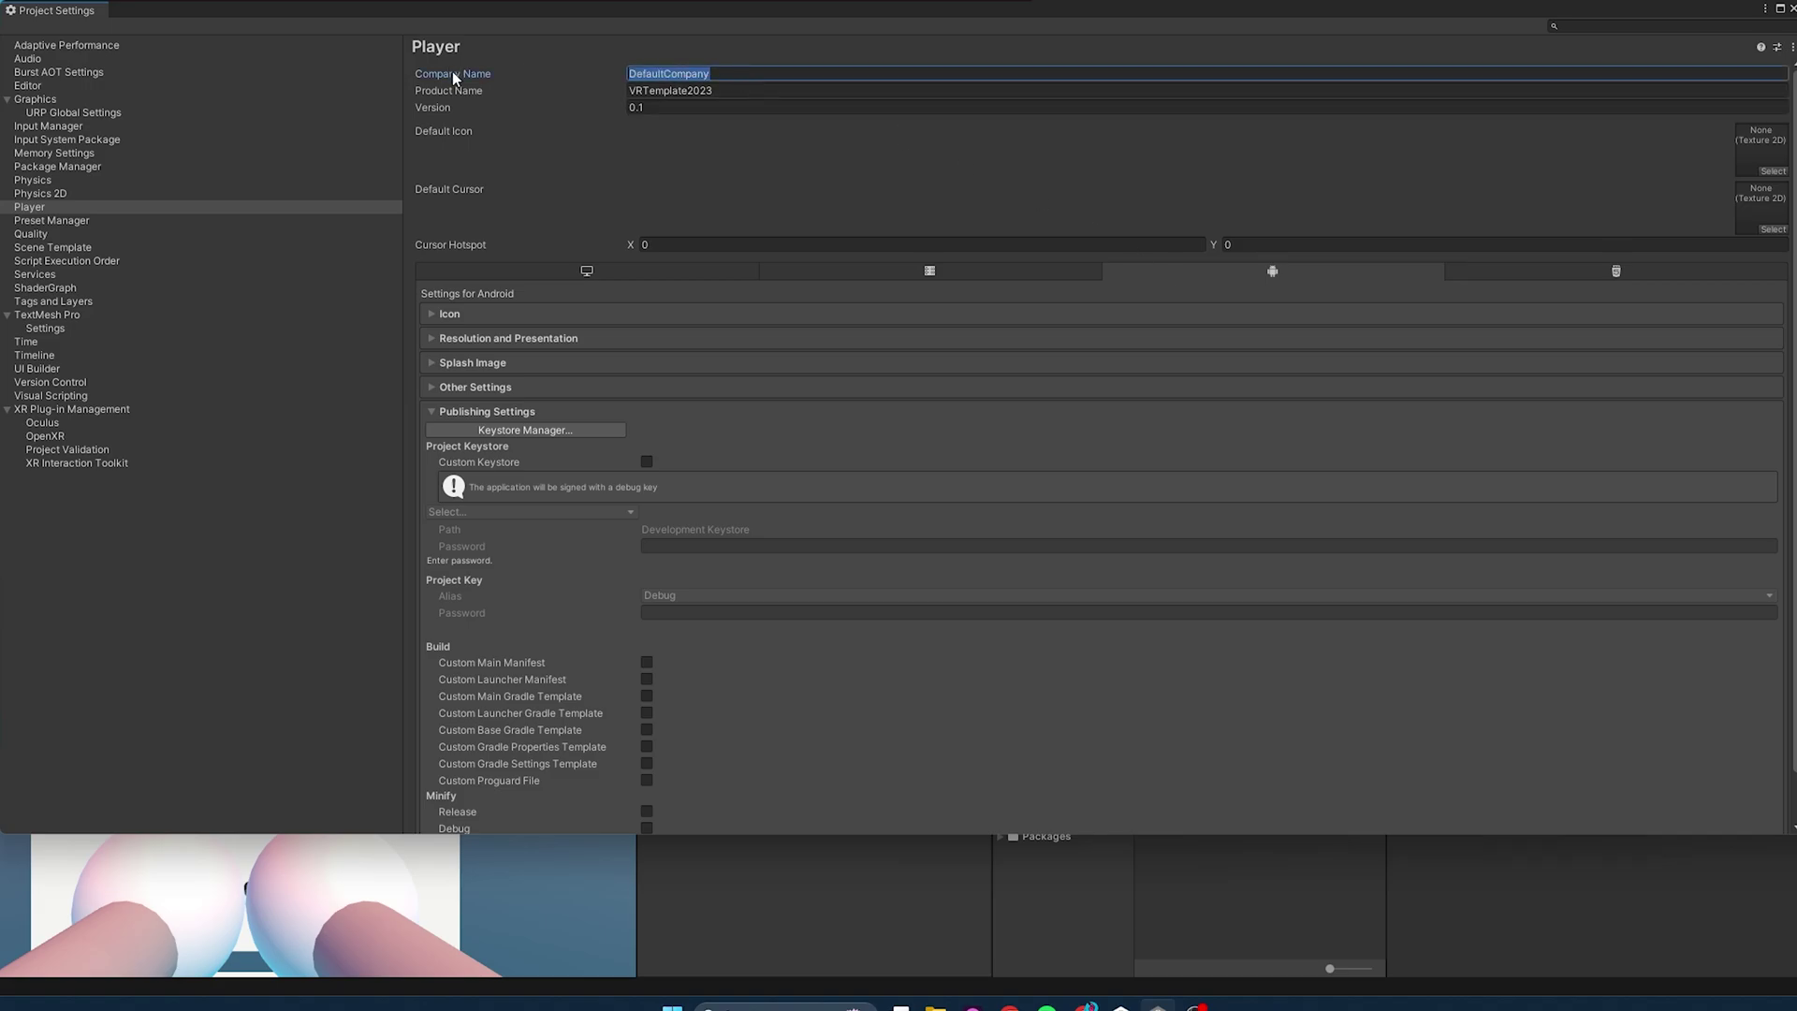
{"action": "type", "text": "Fist Full of Shrimp"}
{"action": "key", "text": "Tab"}
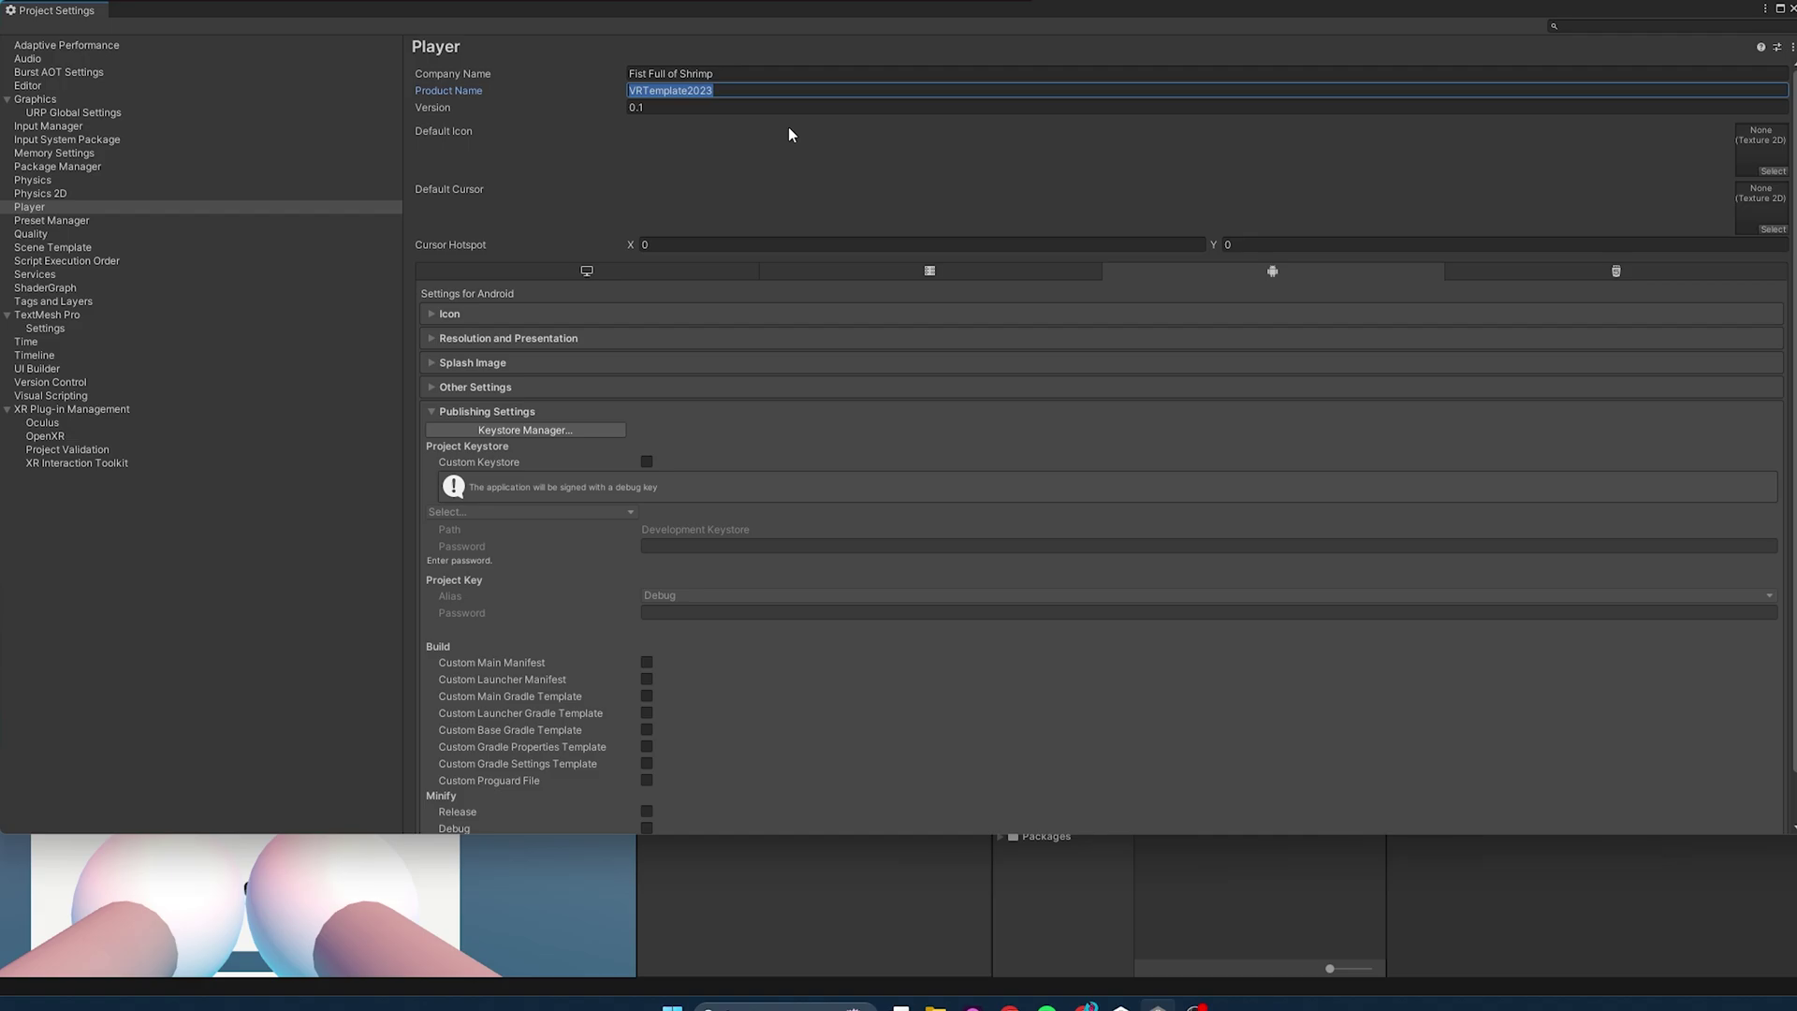
{"action": "type", "text": "Please Like This Video"}
Keep signing on the debug key and expand Other Settings.
{"action": "left_click", "coordinate": [646, 463]}
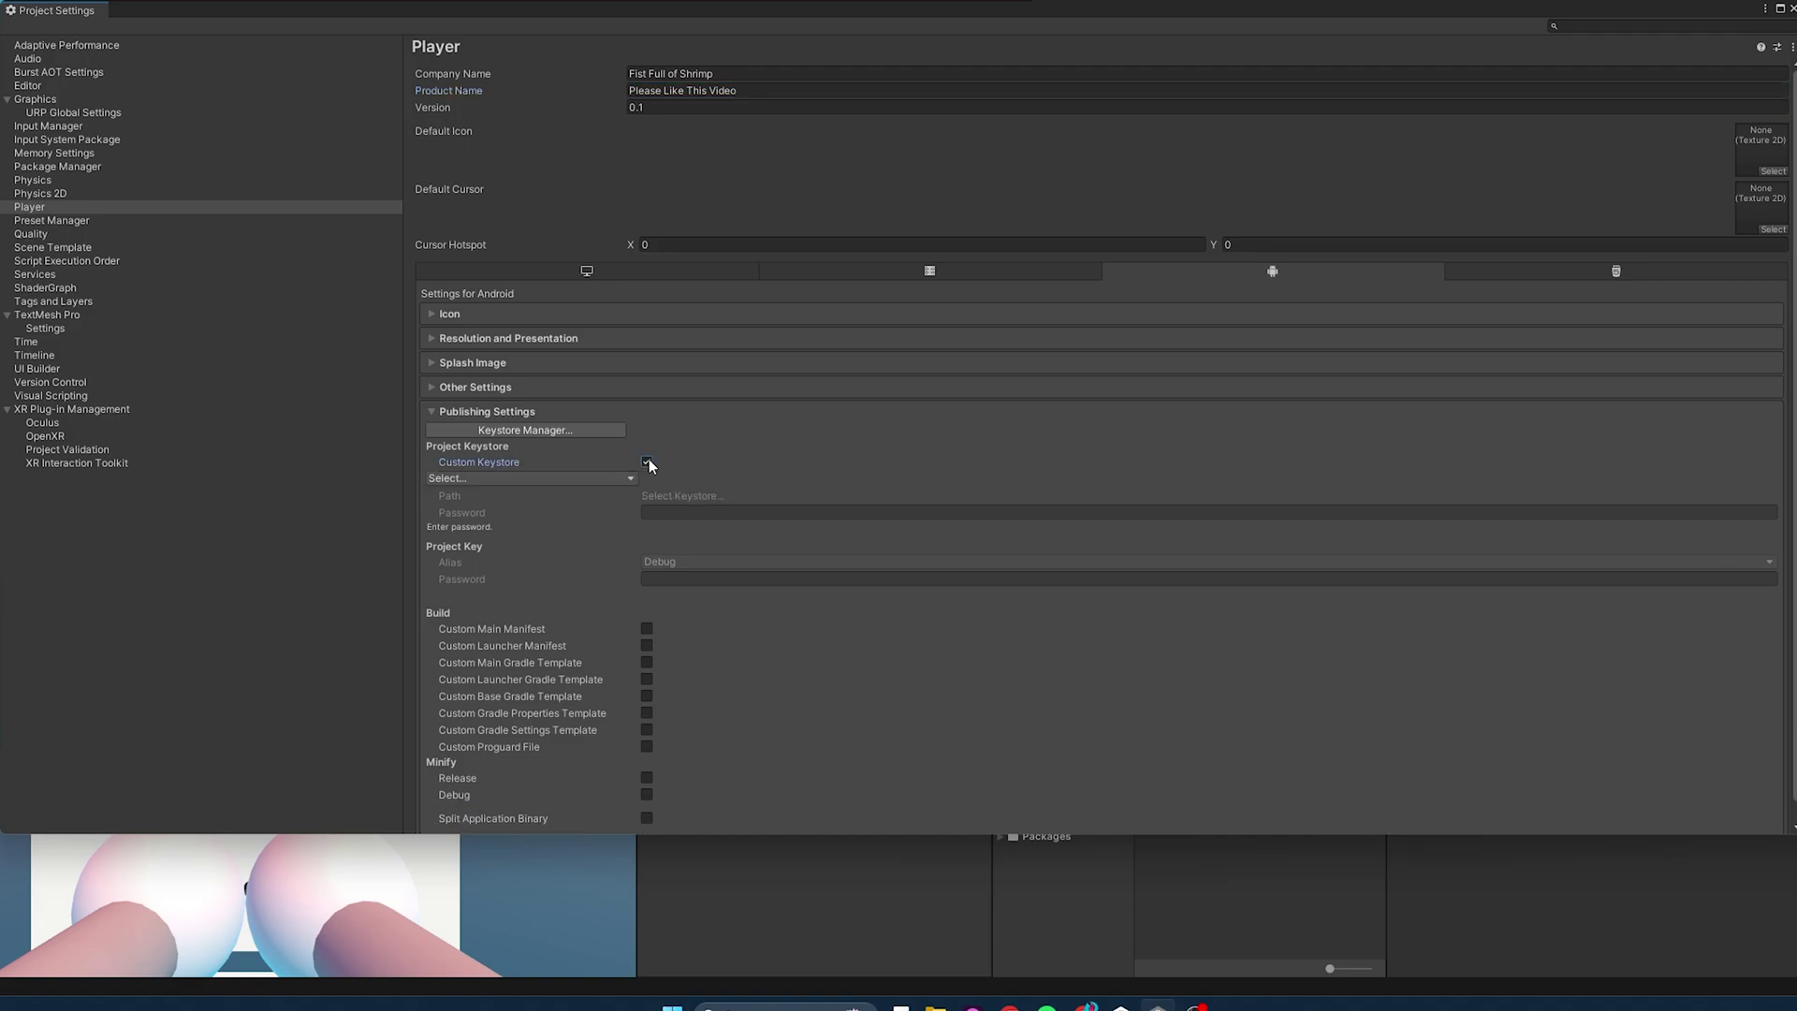
{"action": "left_click", "coordinate": [646, 462]}
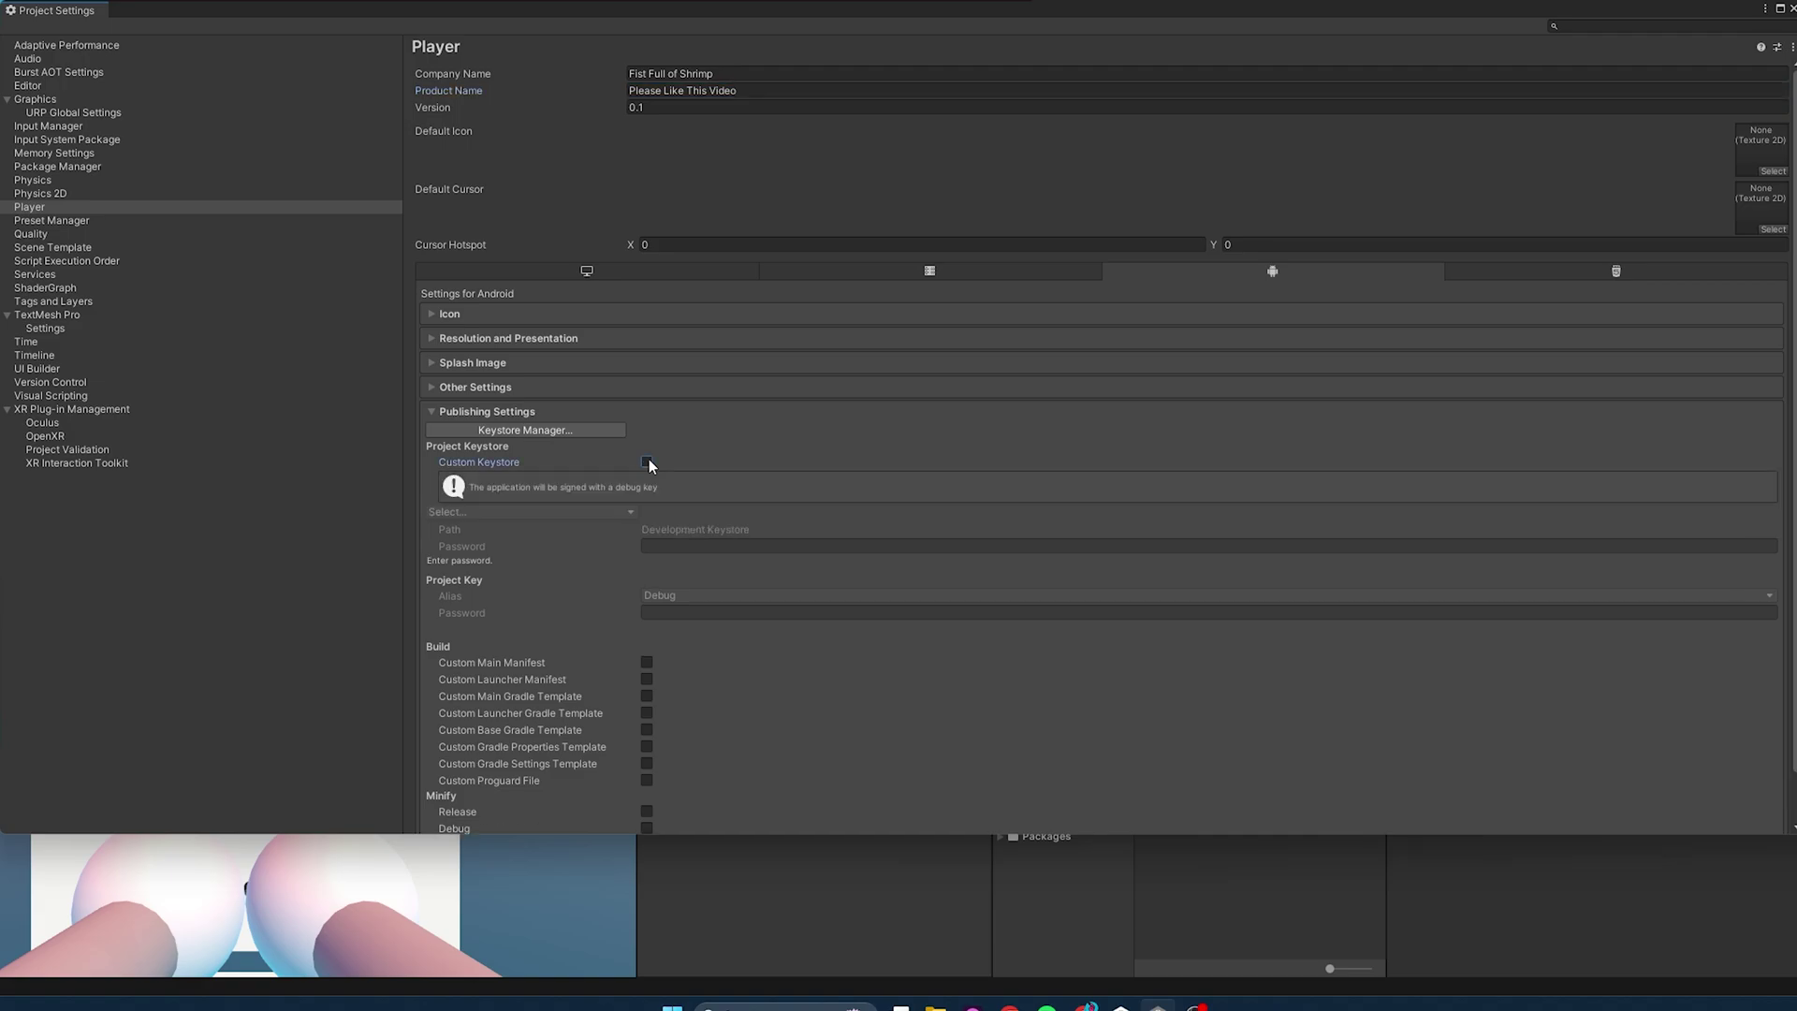
{"action": "left_click", "coordinate": [426, 393]}
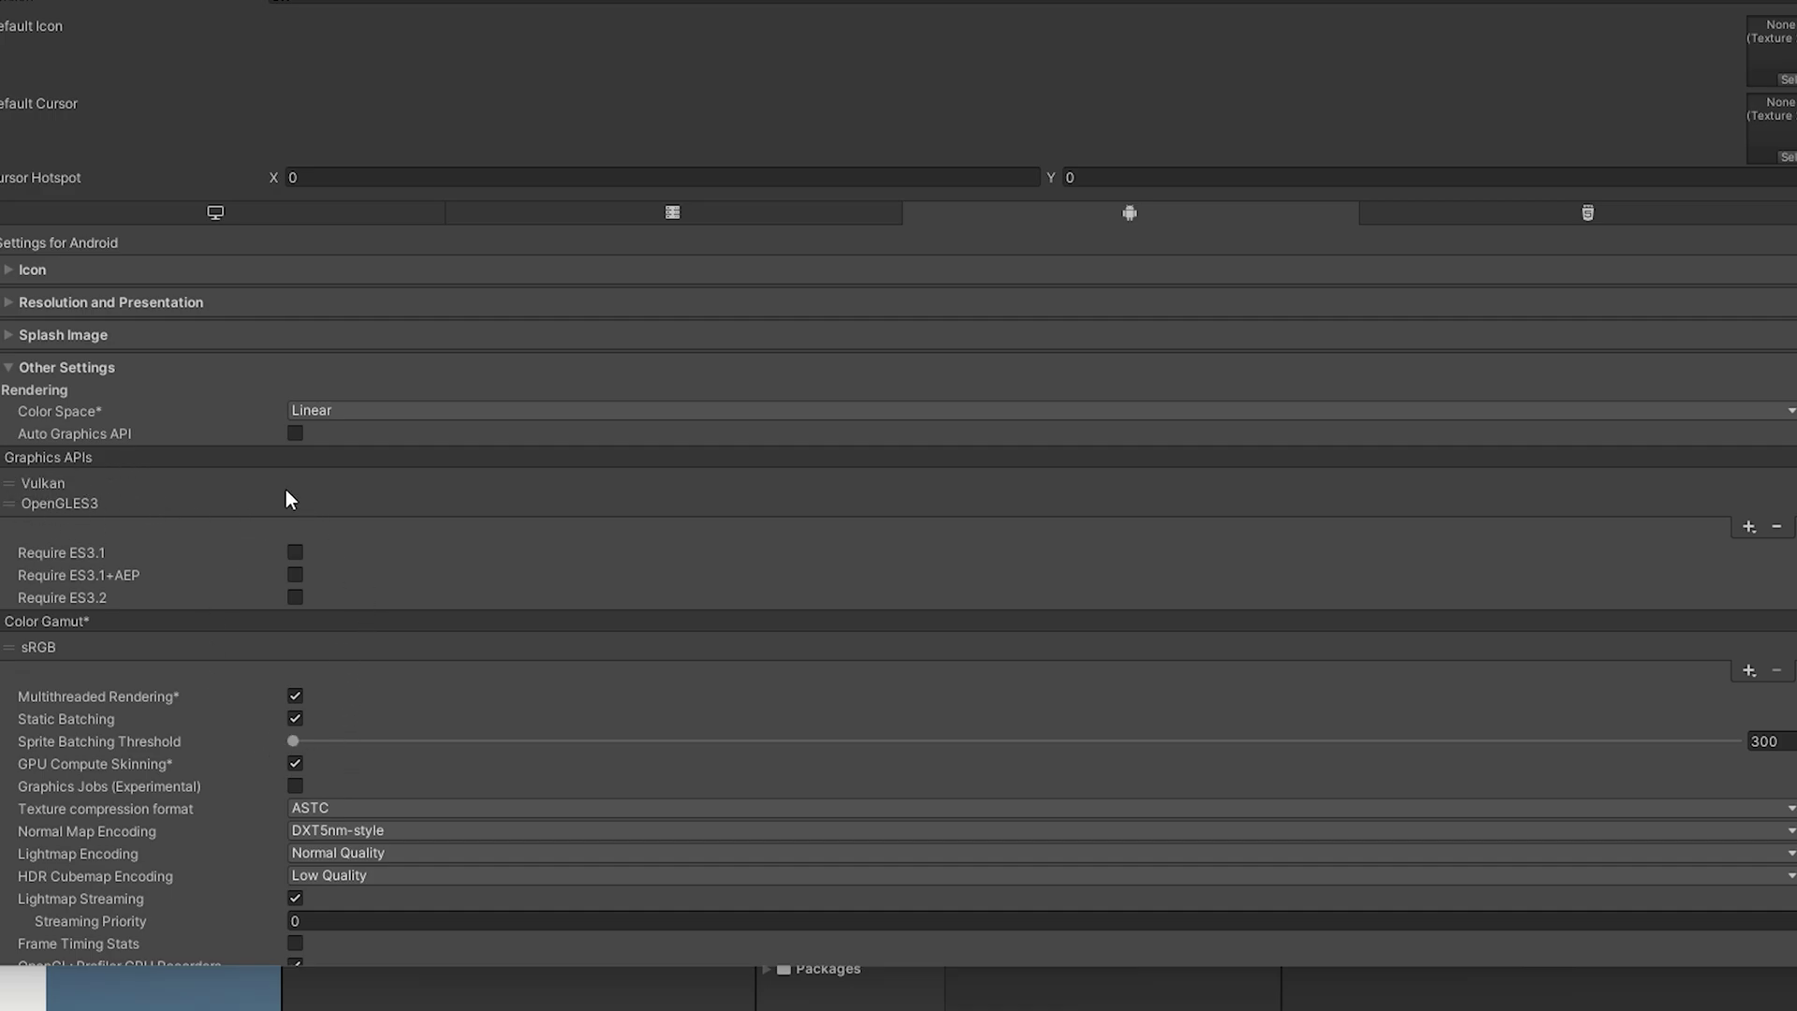
Keep Minimum API Level at Android 10.0 (API level 29), with IL2CPP and ARM64.
{"action": "scroll", "coordinate": [285, 490], "scroll_direction": "down", "scroll_amount": 7}
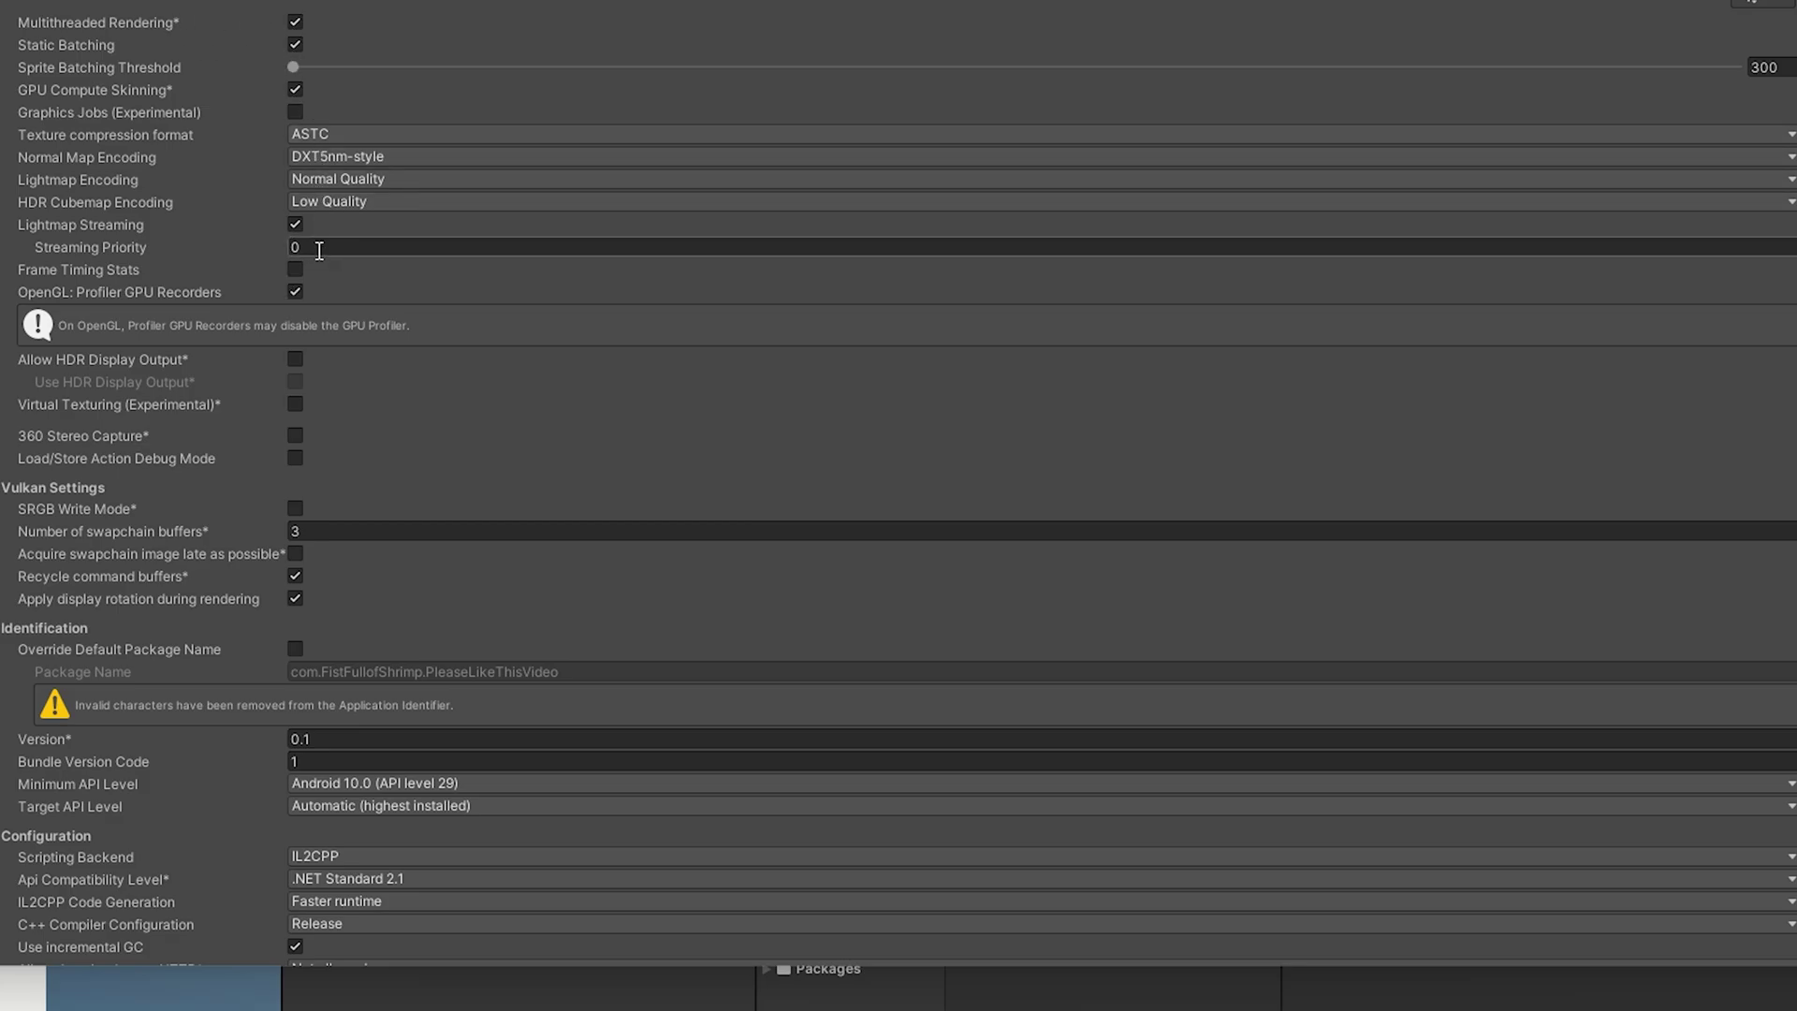
{"action": "scroll", "coordinate": [335, 557], "scroll_direction": "down", "scroll_amount": 7}
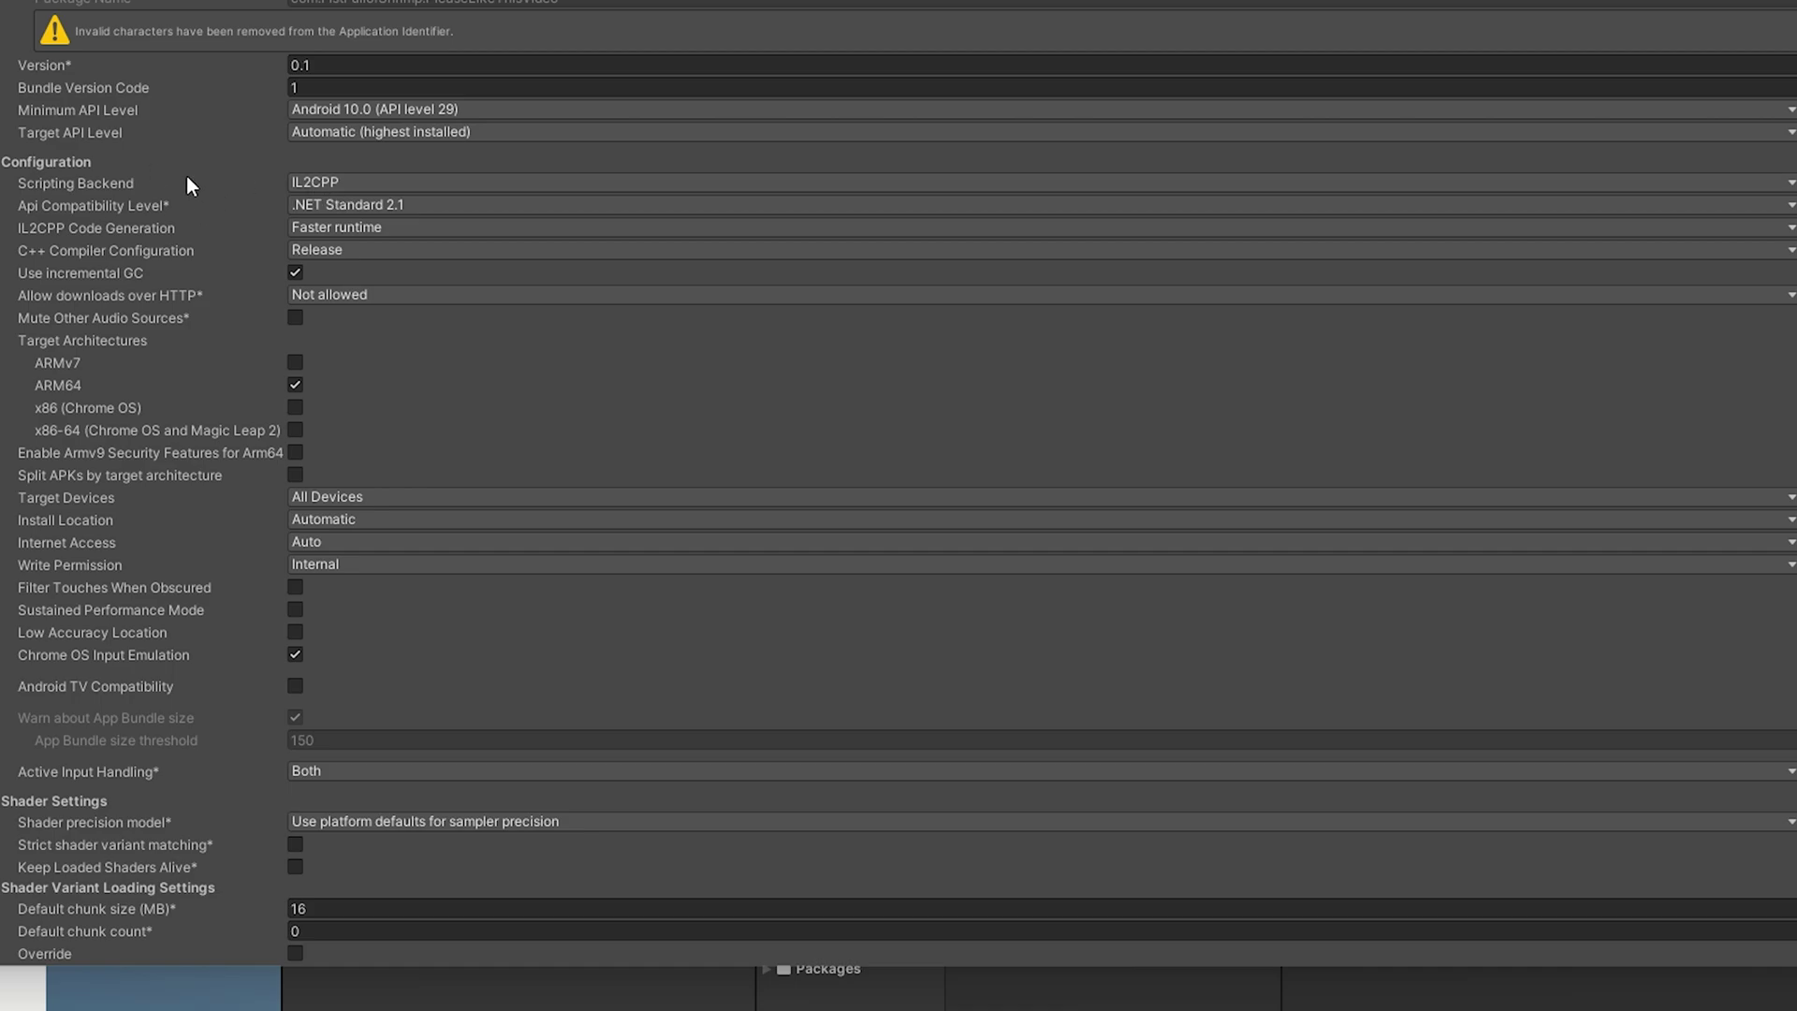
{"action": "left_click", "coordinate": [374, 110]}
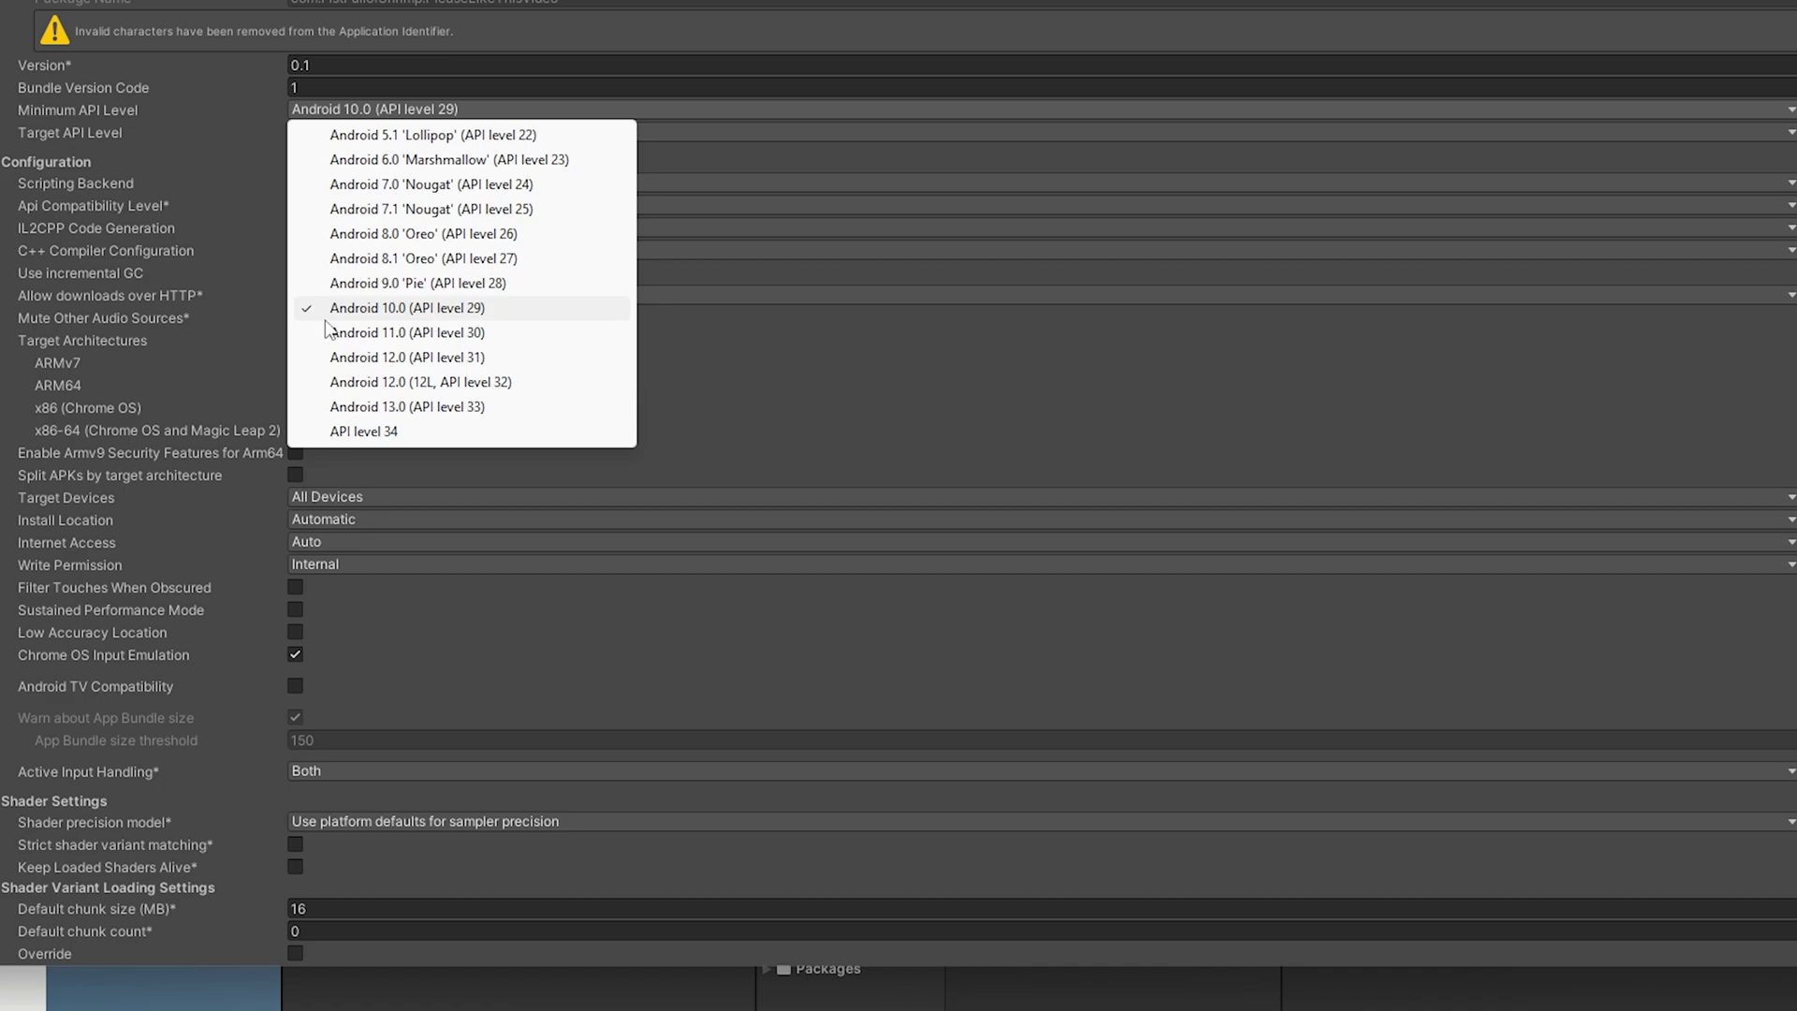
{"action": "left_click", "coordinate": [434, 101]}
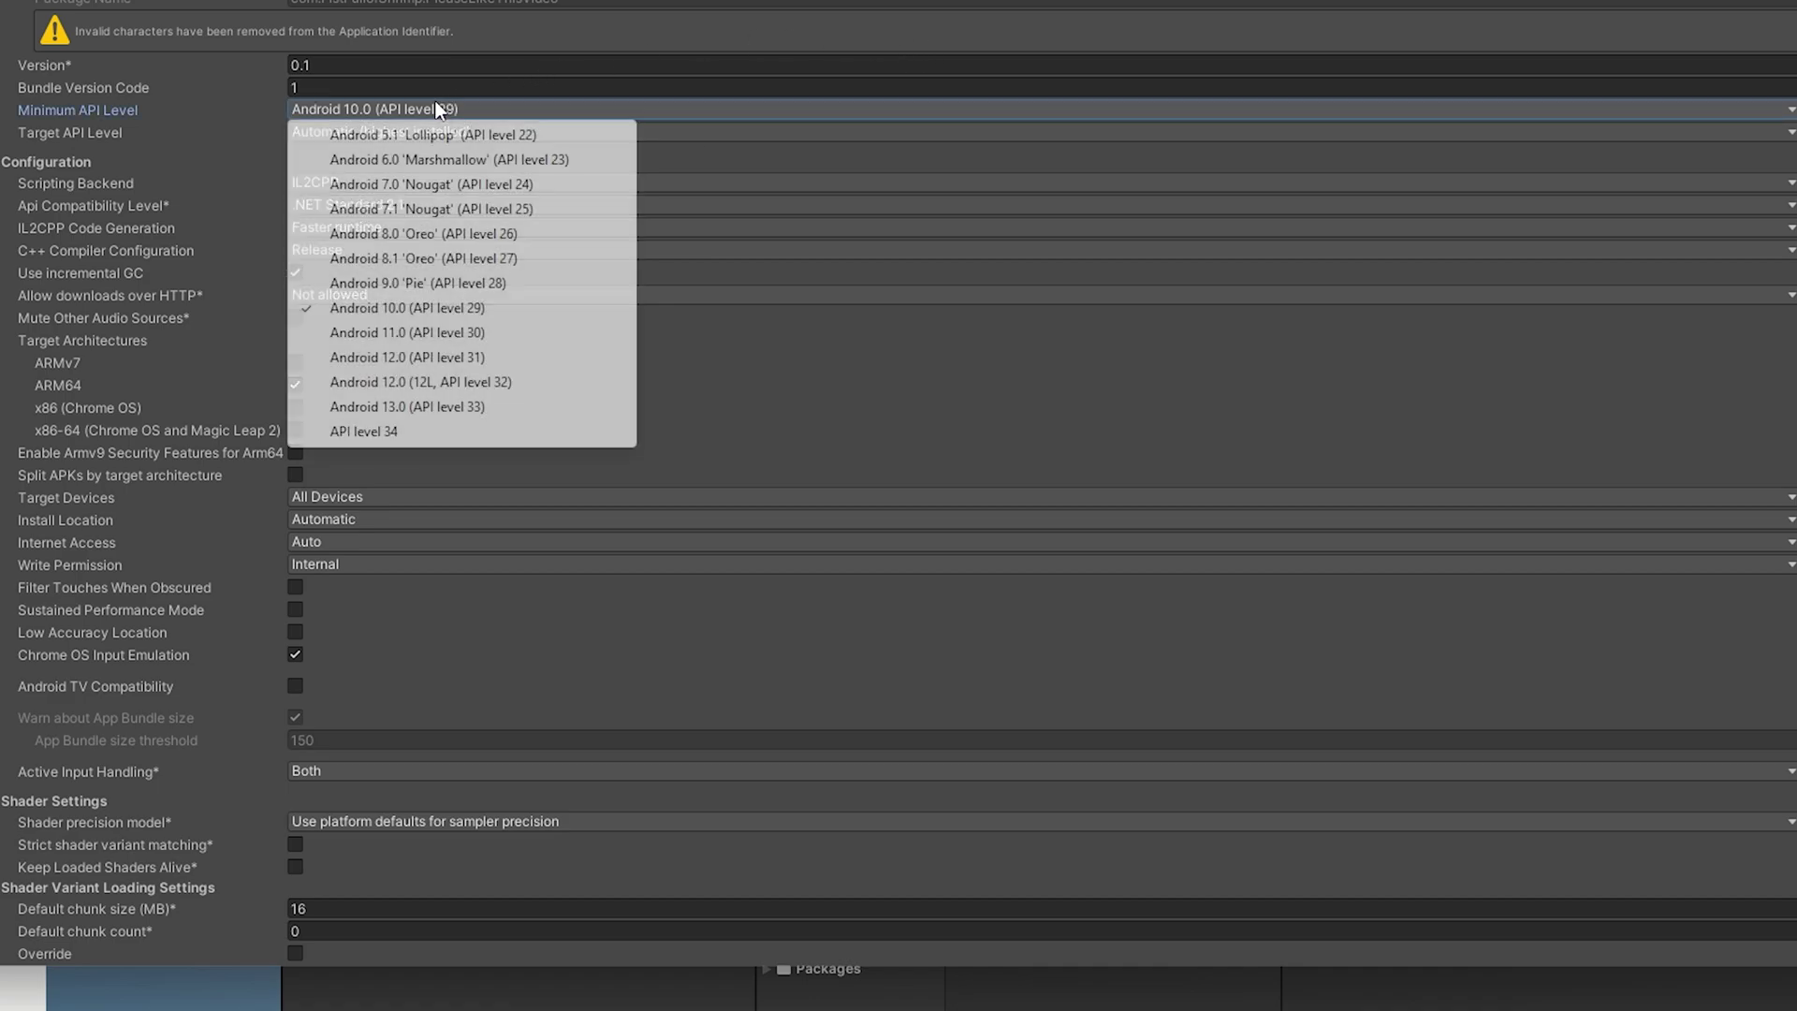
{"action": "left_click", "coordinate": [176, 145]}
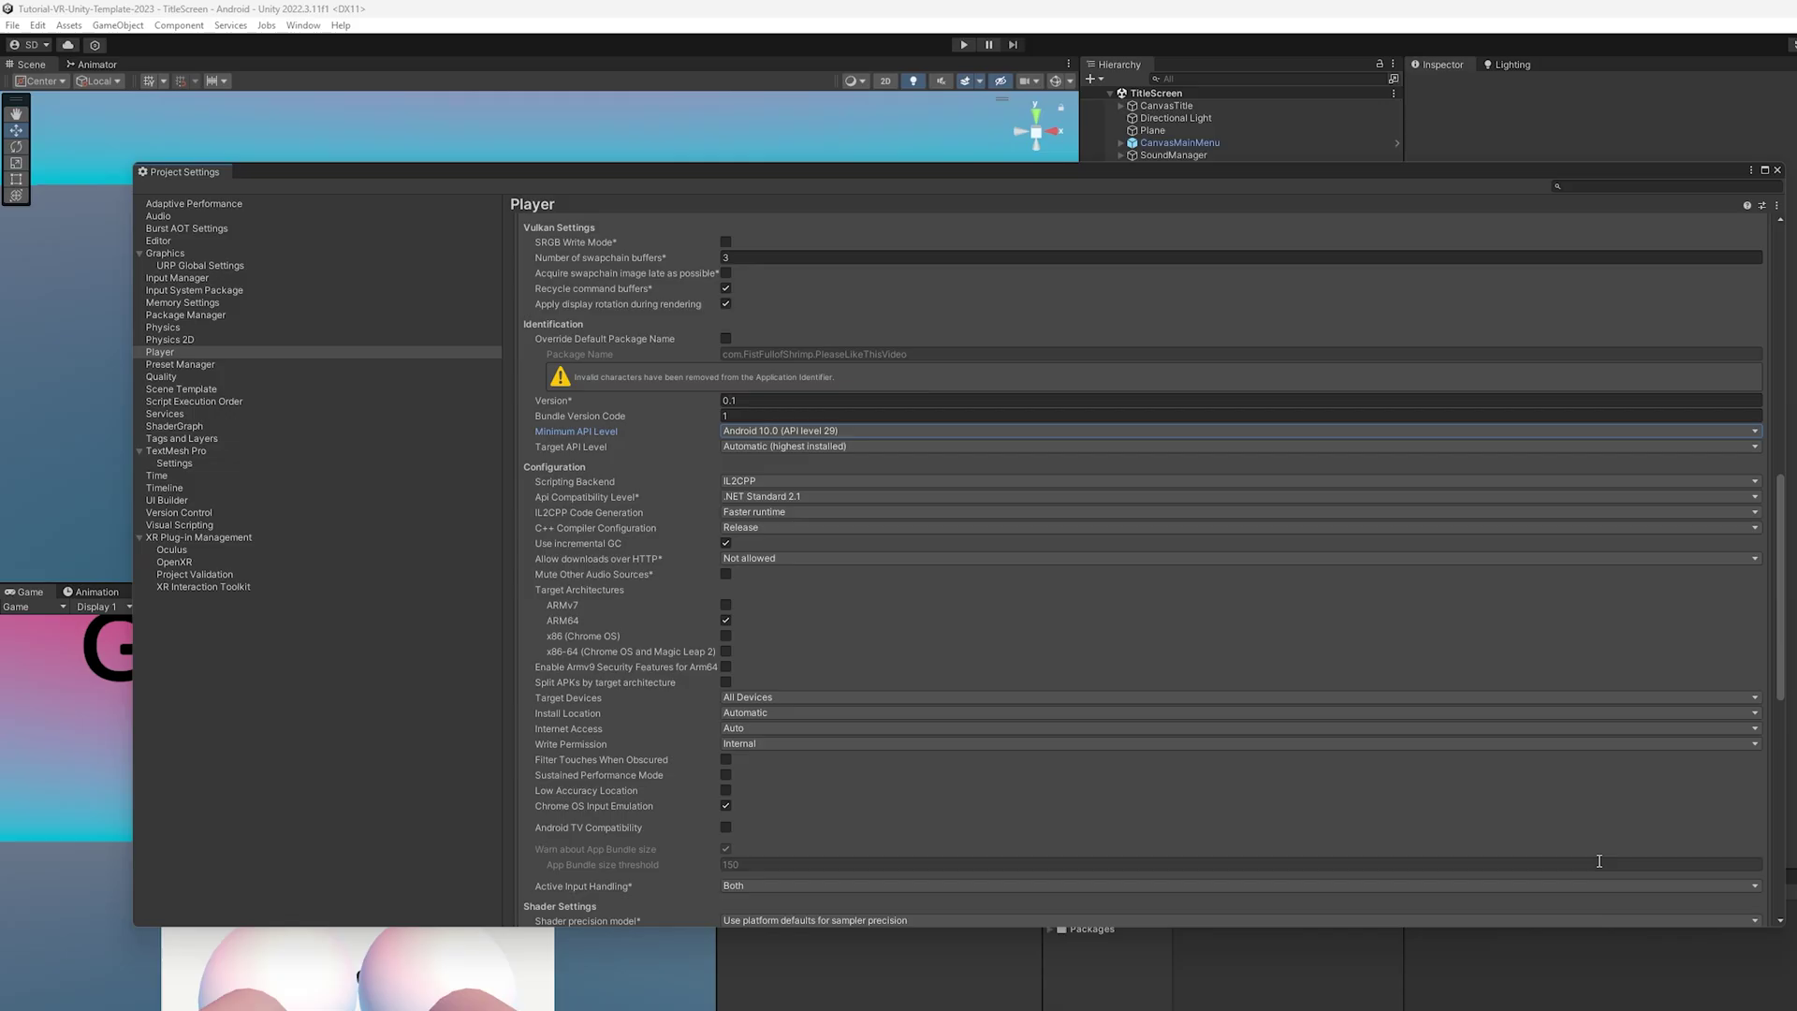
Untick 360VideoScene in Build Settings and start the Android build.
{"action": "scroll", "coordinate": [1386, 611], "scroll_direction": "up", "scroll_amount": 10}
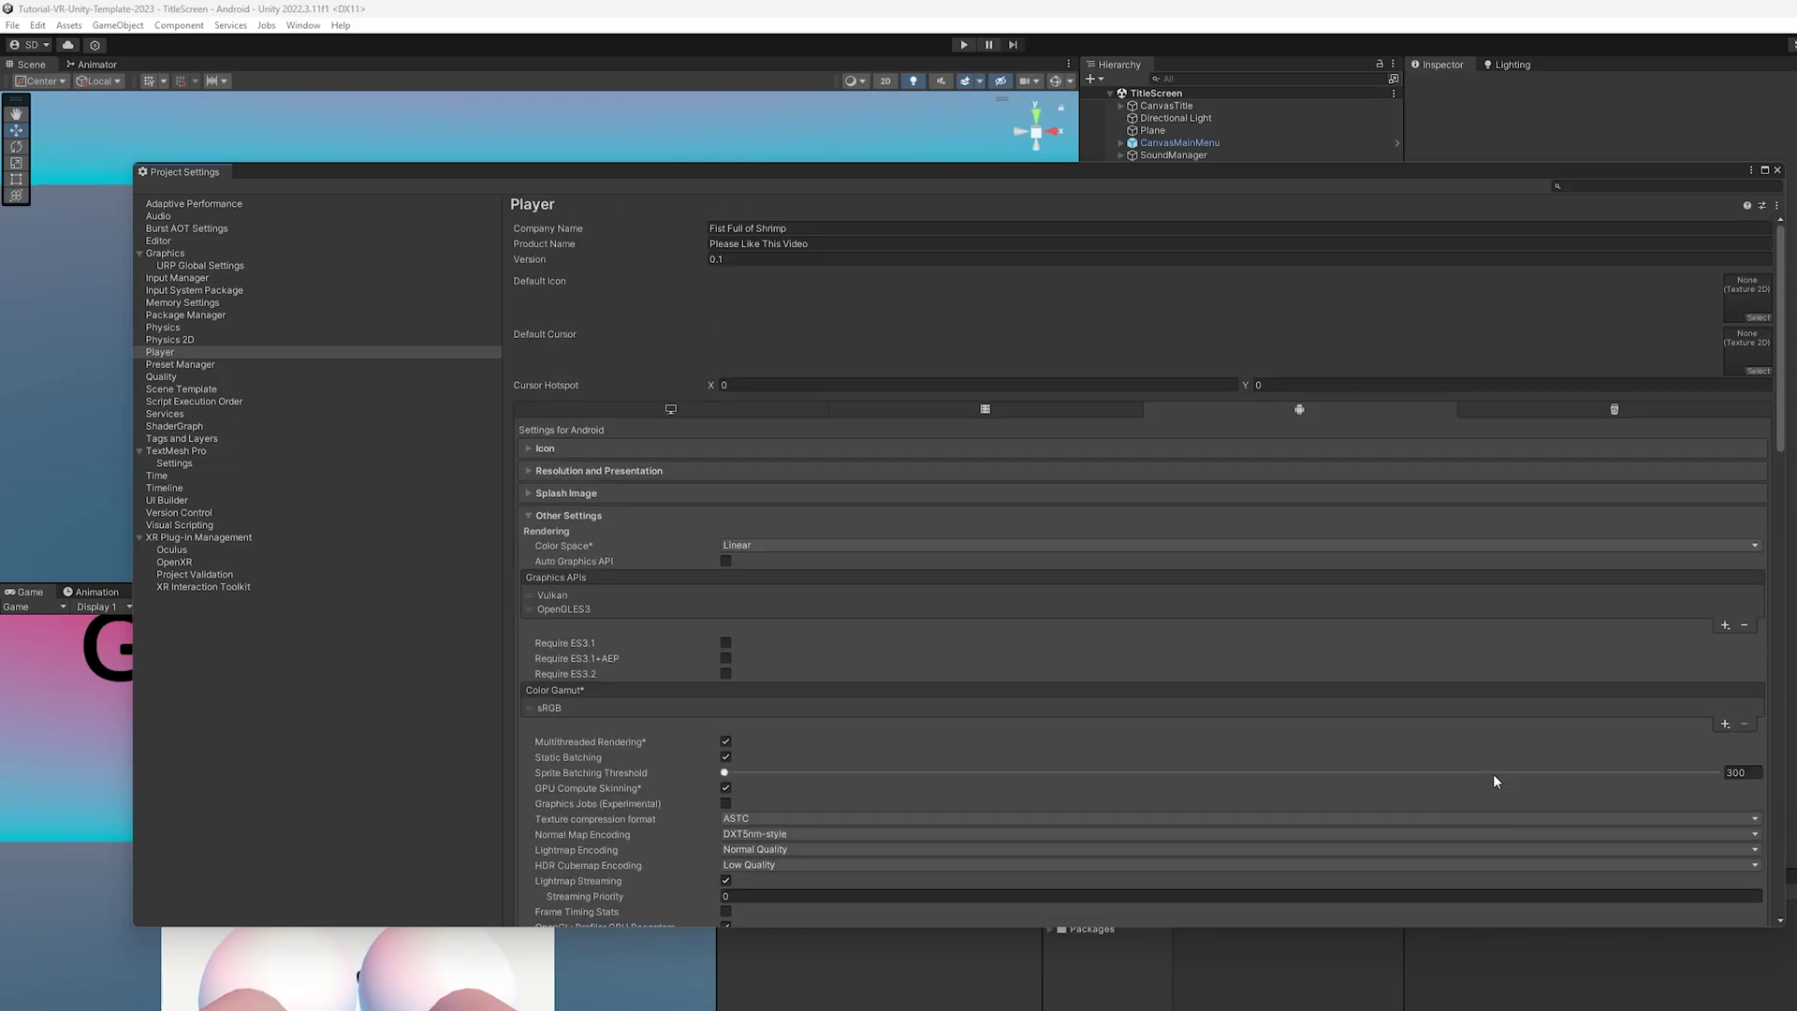
{"action": "left_click", "coordinate": [549, 446]}
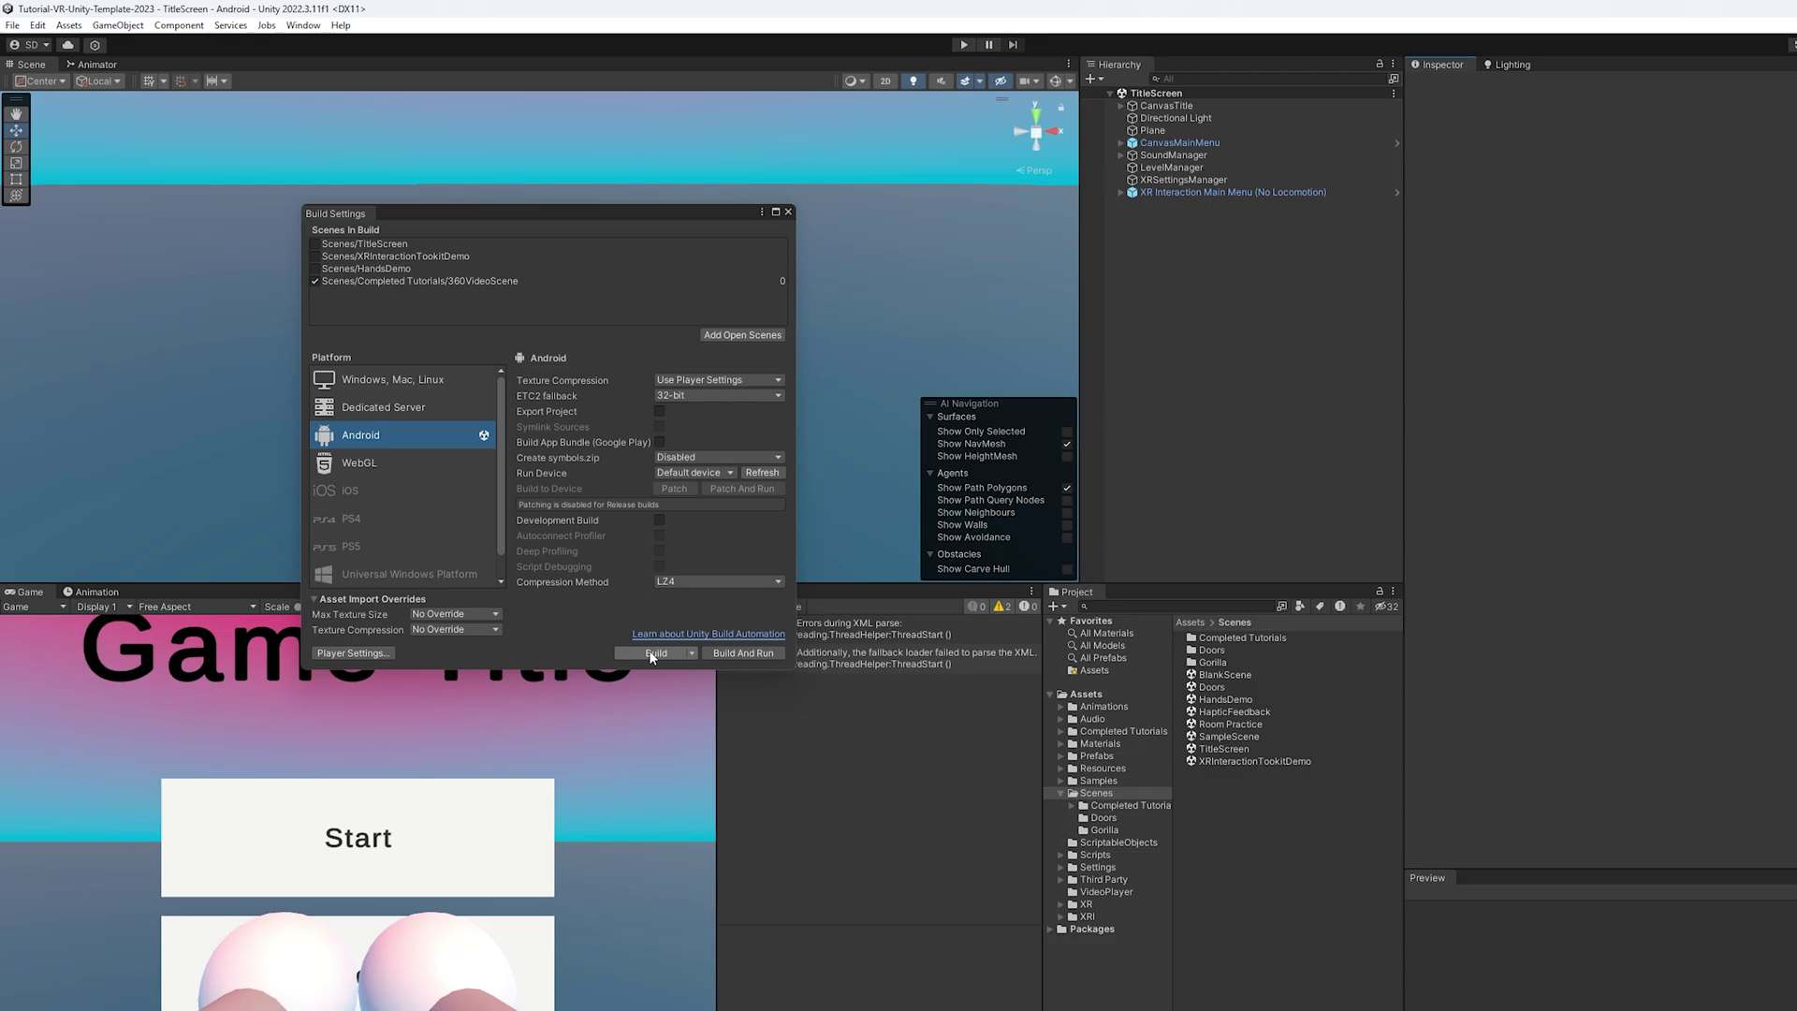
{"action": "left_click", "coordinate": [315, 282]}
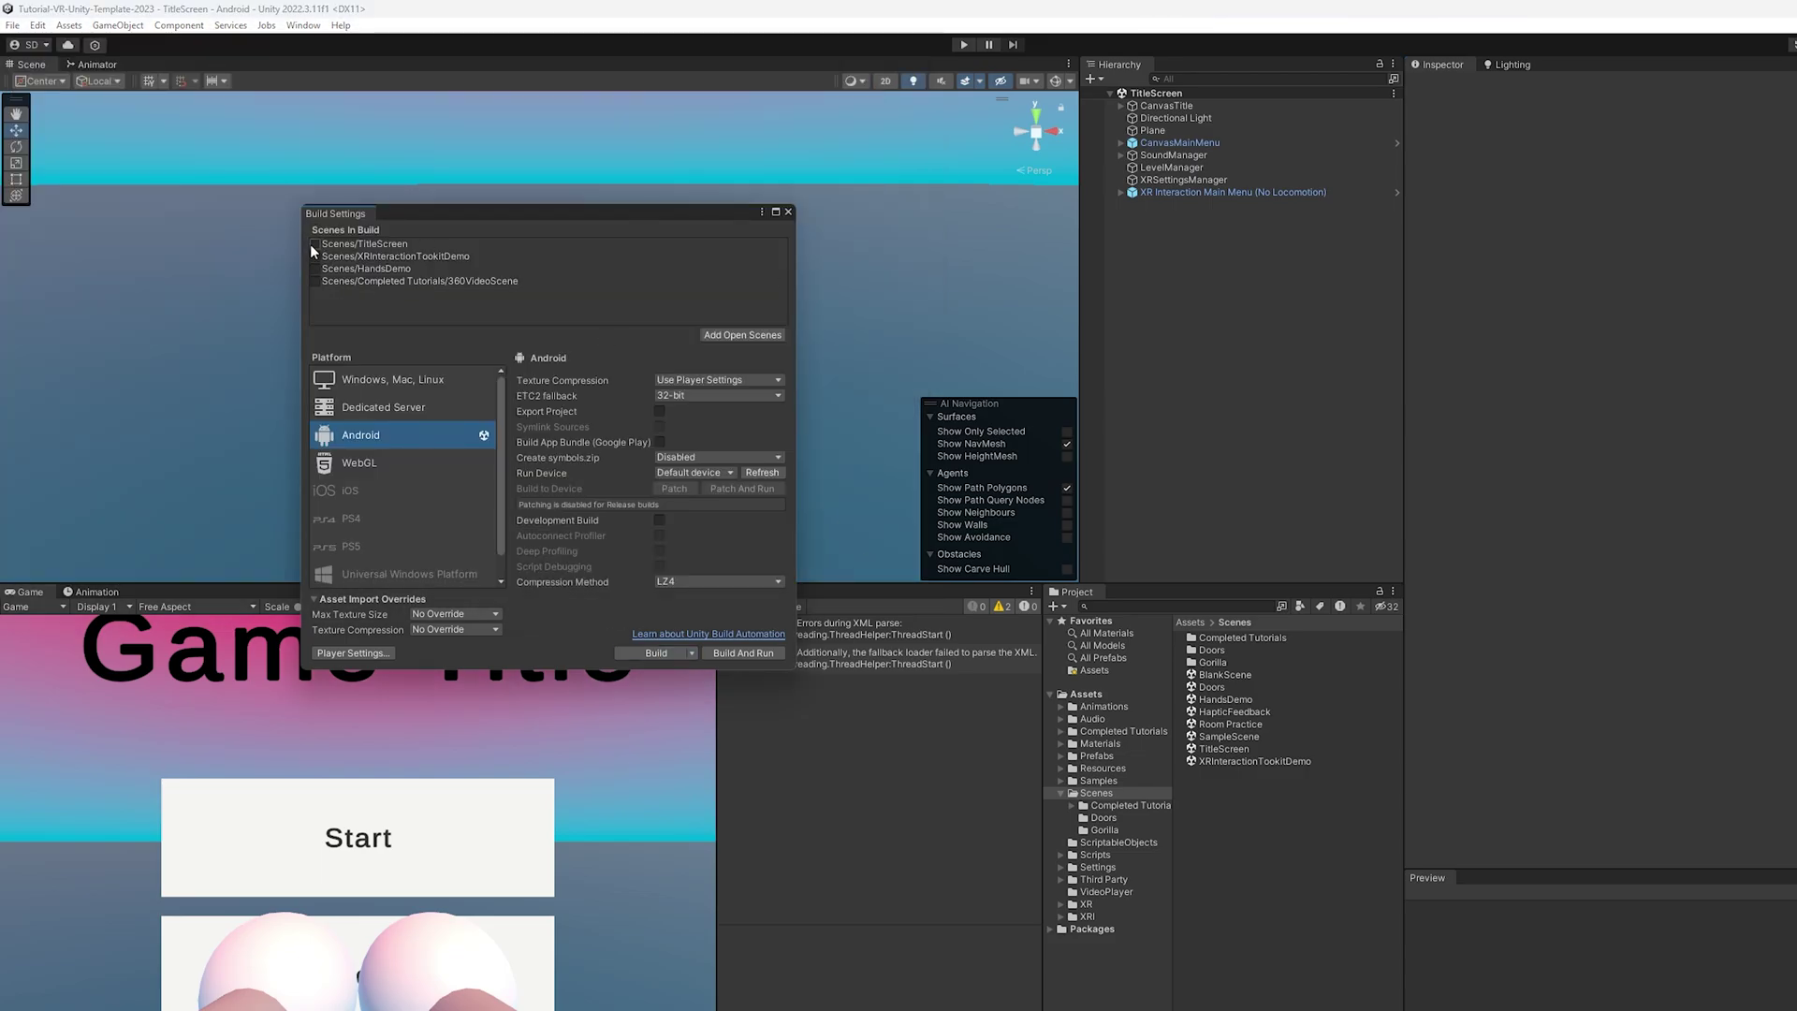
{"action": "left_click", "coordinate": [656, 653]}
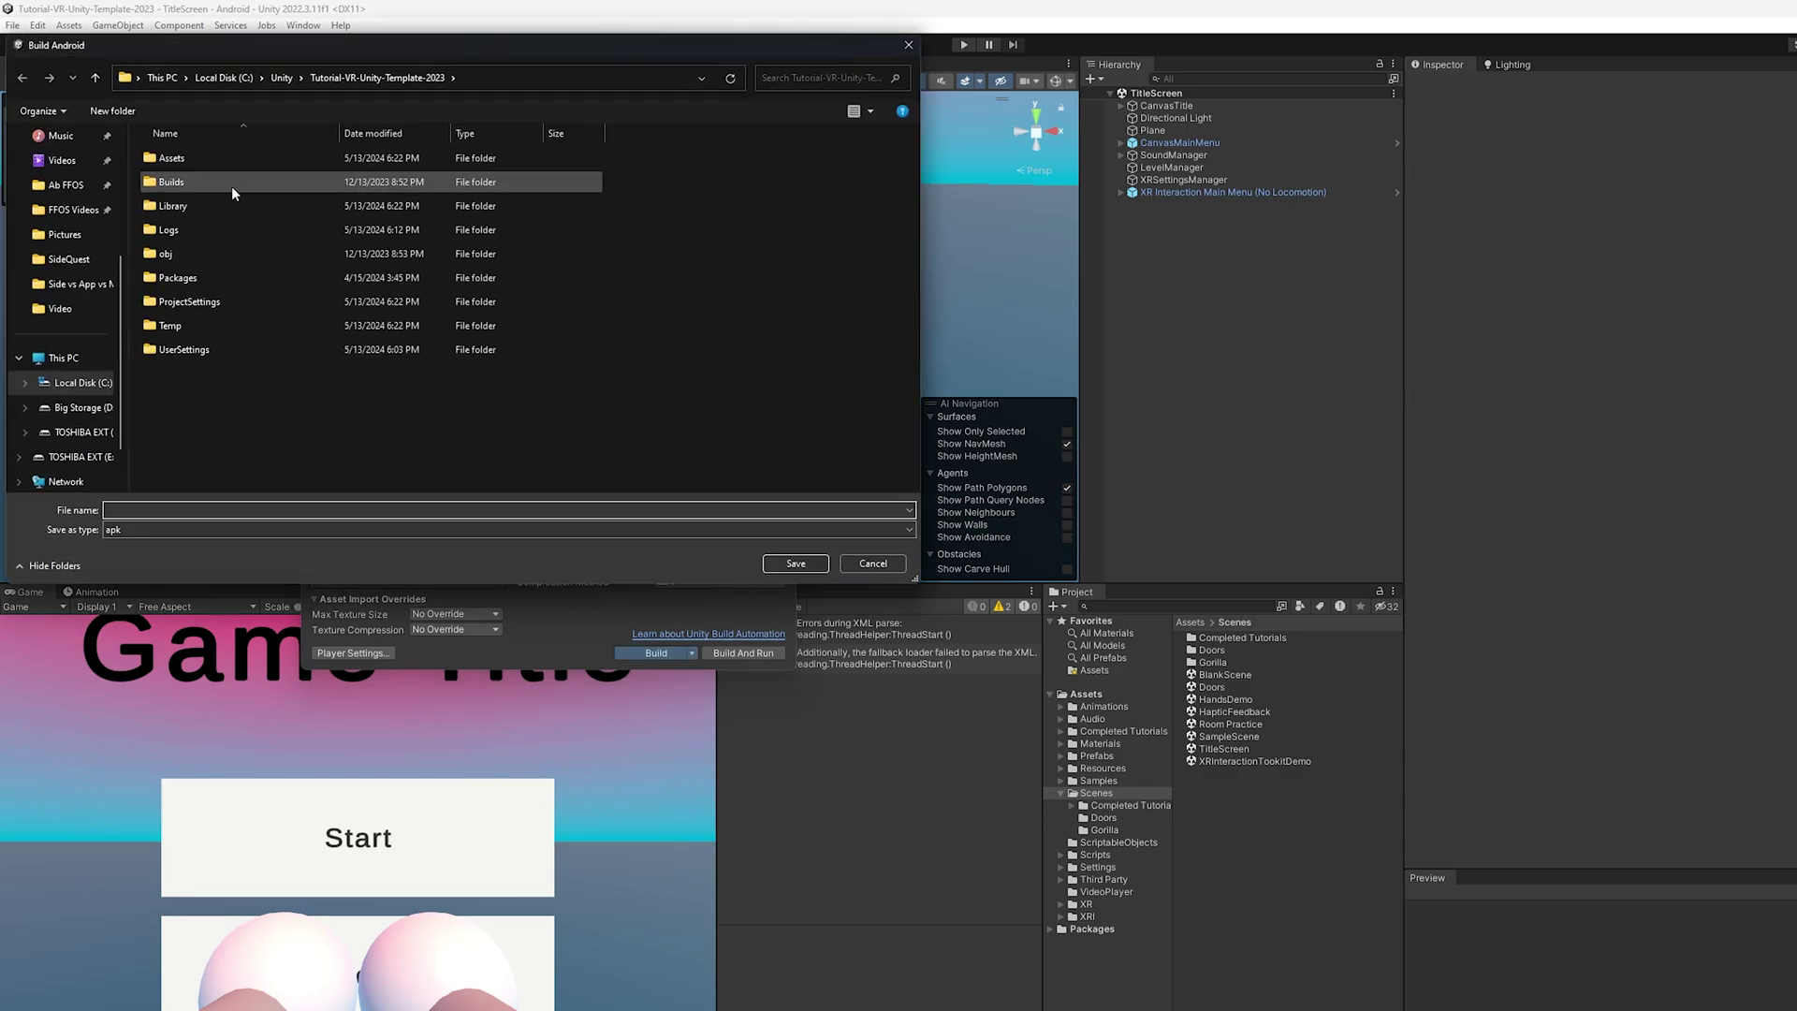
Create a new 'SideQuest Builds' folder inside the Builds folder.
{"action": "right_click", "coordinate": [241, 426]}
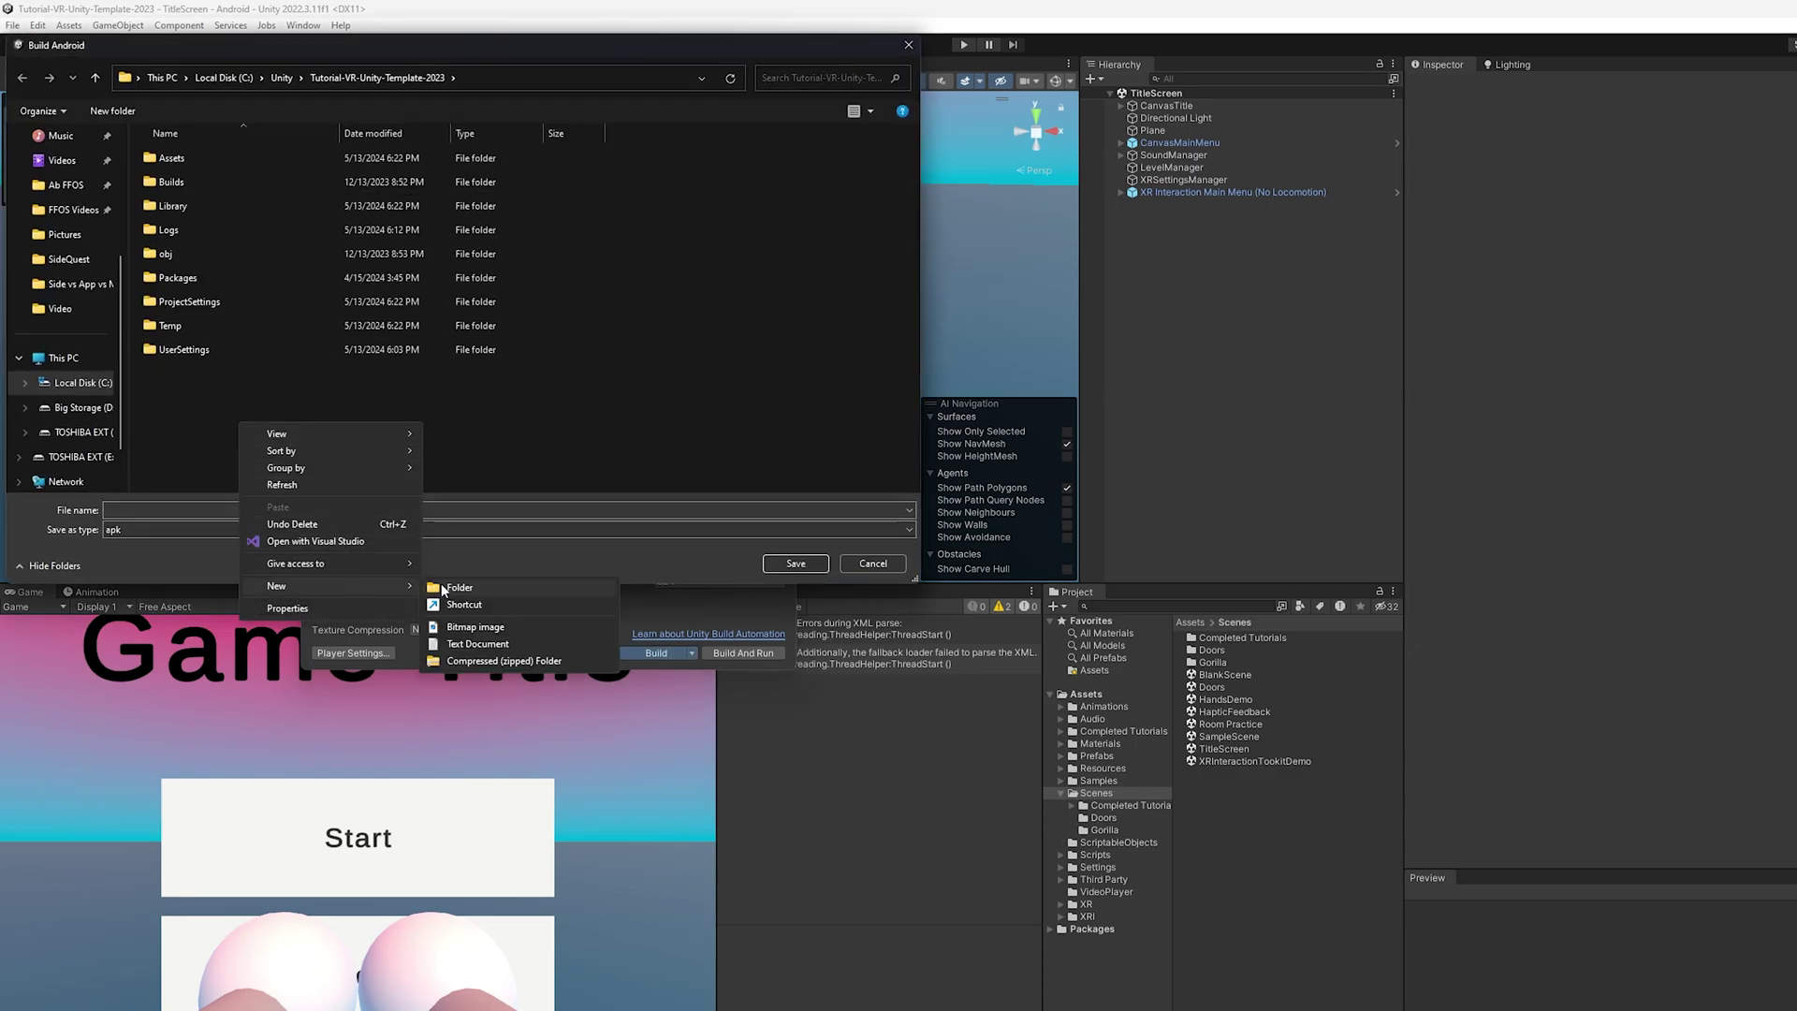
{"action": "left_click", "coordinate": [497, 453]}
{"action": "left_click", "coordinate": [172, 185]}
{"action": "double_click", "coordinate": [172, 185]}
{"action": "right_click", "coordinate": [227, 240]}
{"action": "mouse_move", "coordinate": [372, 418]}
{"action": "left_click", "coordinate": [434, 415]}
{"action": "type", "text": "SideQuest Builds"}
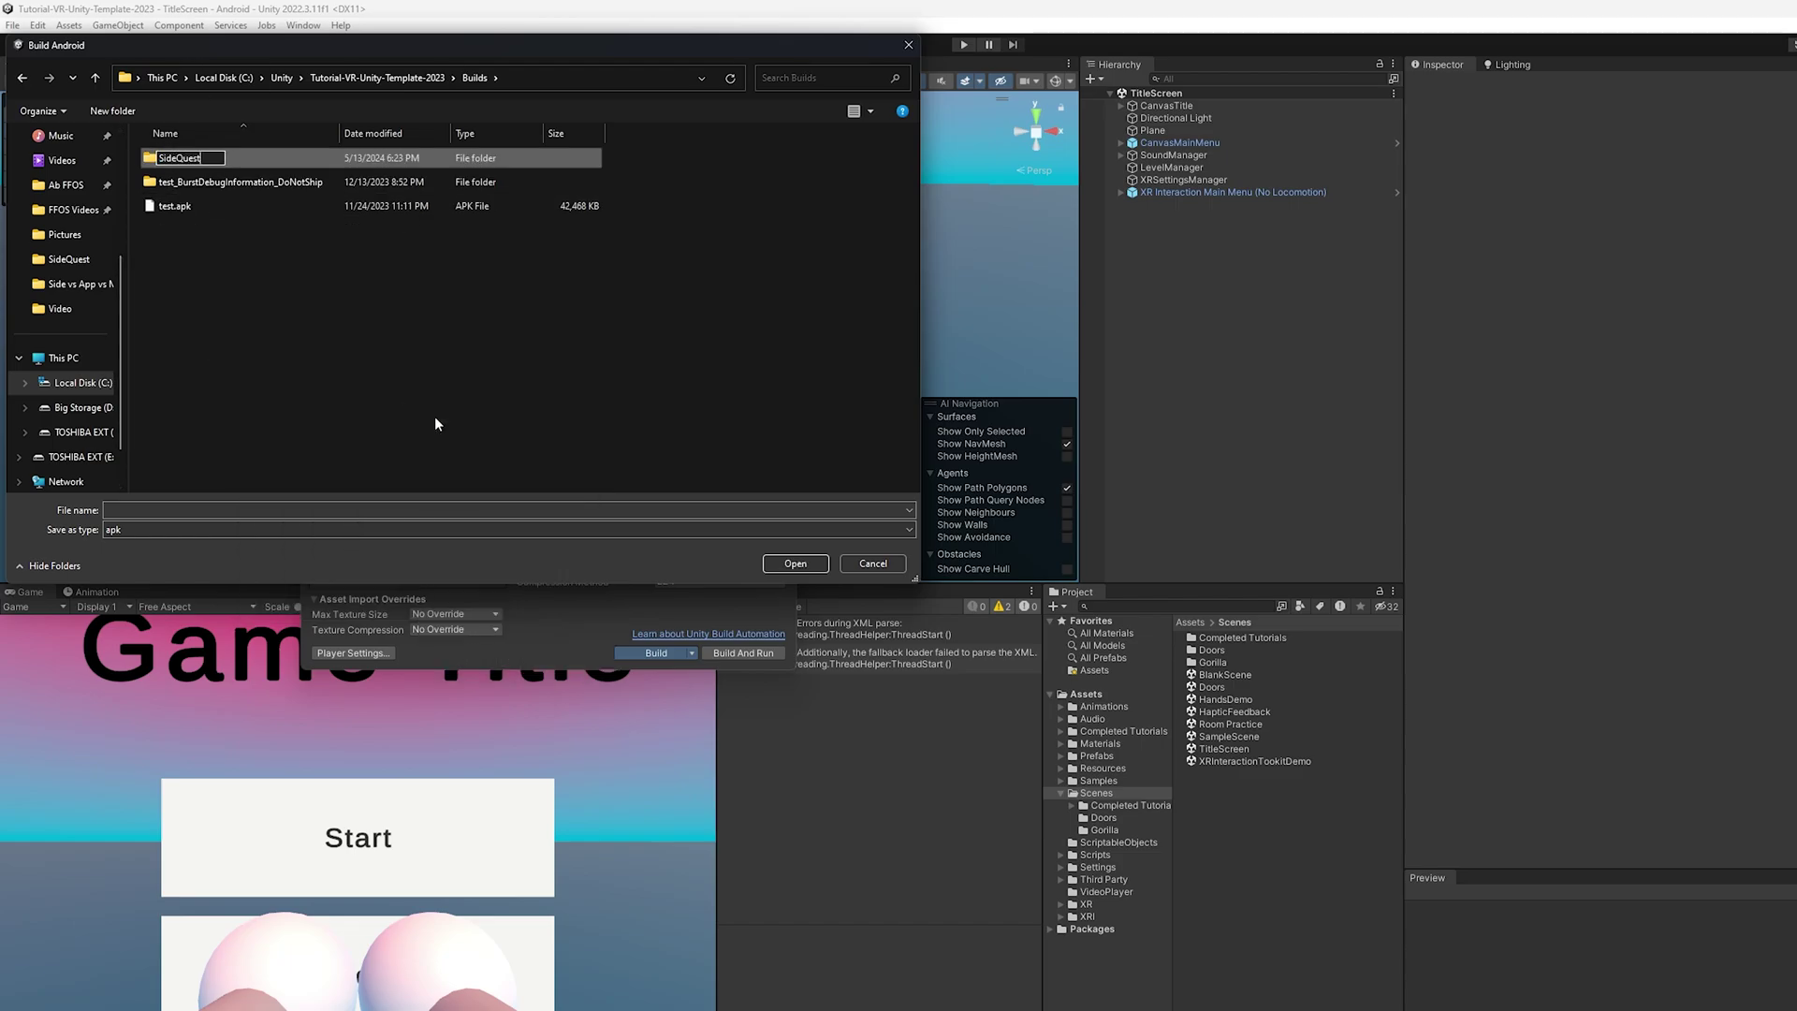
{"action": "key", "text": "Return"}
Save the APK as sidequestbuild in the SideQuest Builds folder.
{"action": "double_click", "coordinate": [229, 159]}
{"action": "left_click", "coordinate": [212, 510]}
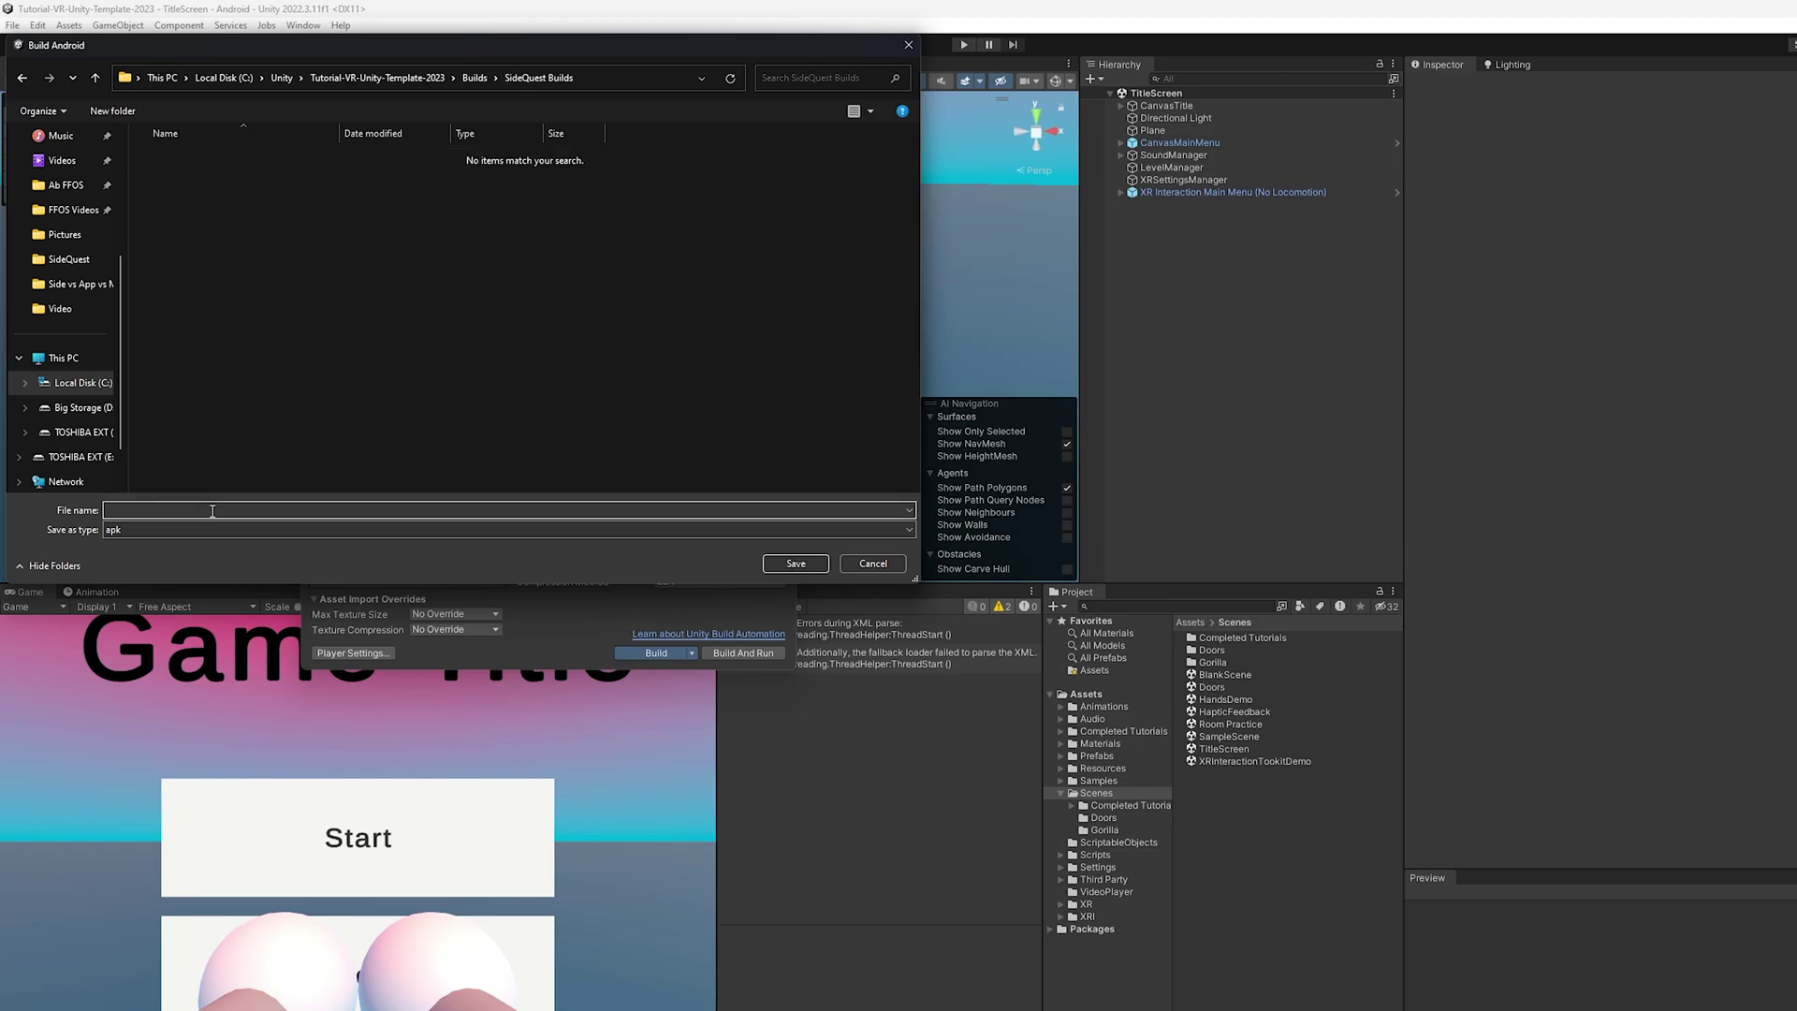
{"action": "type", "text": "sidequestbuild"}
{"action": "key", "text": "Return"}
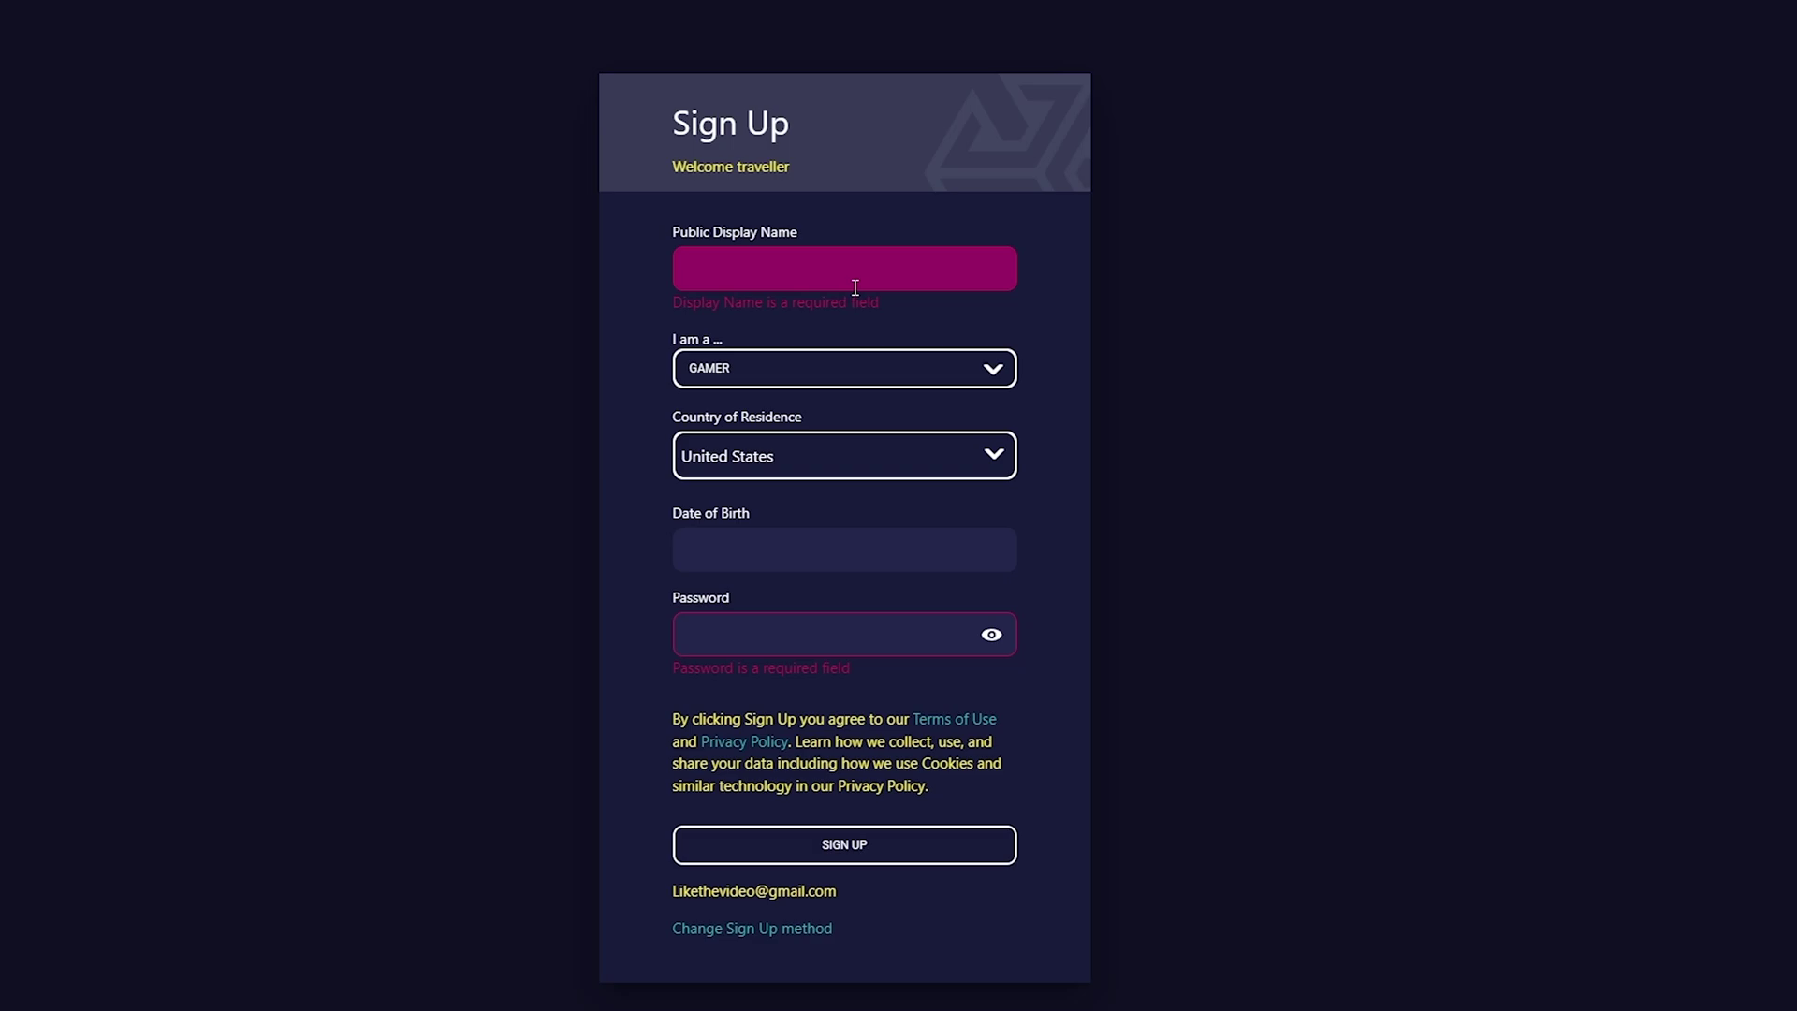
Enter a public display name and choose DEVELOPER as the account role.
{"action": "left_click", "coordinate": [855, 287]}
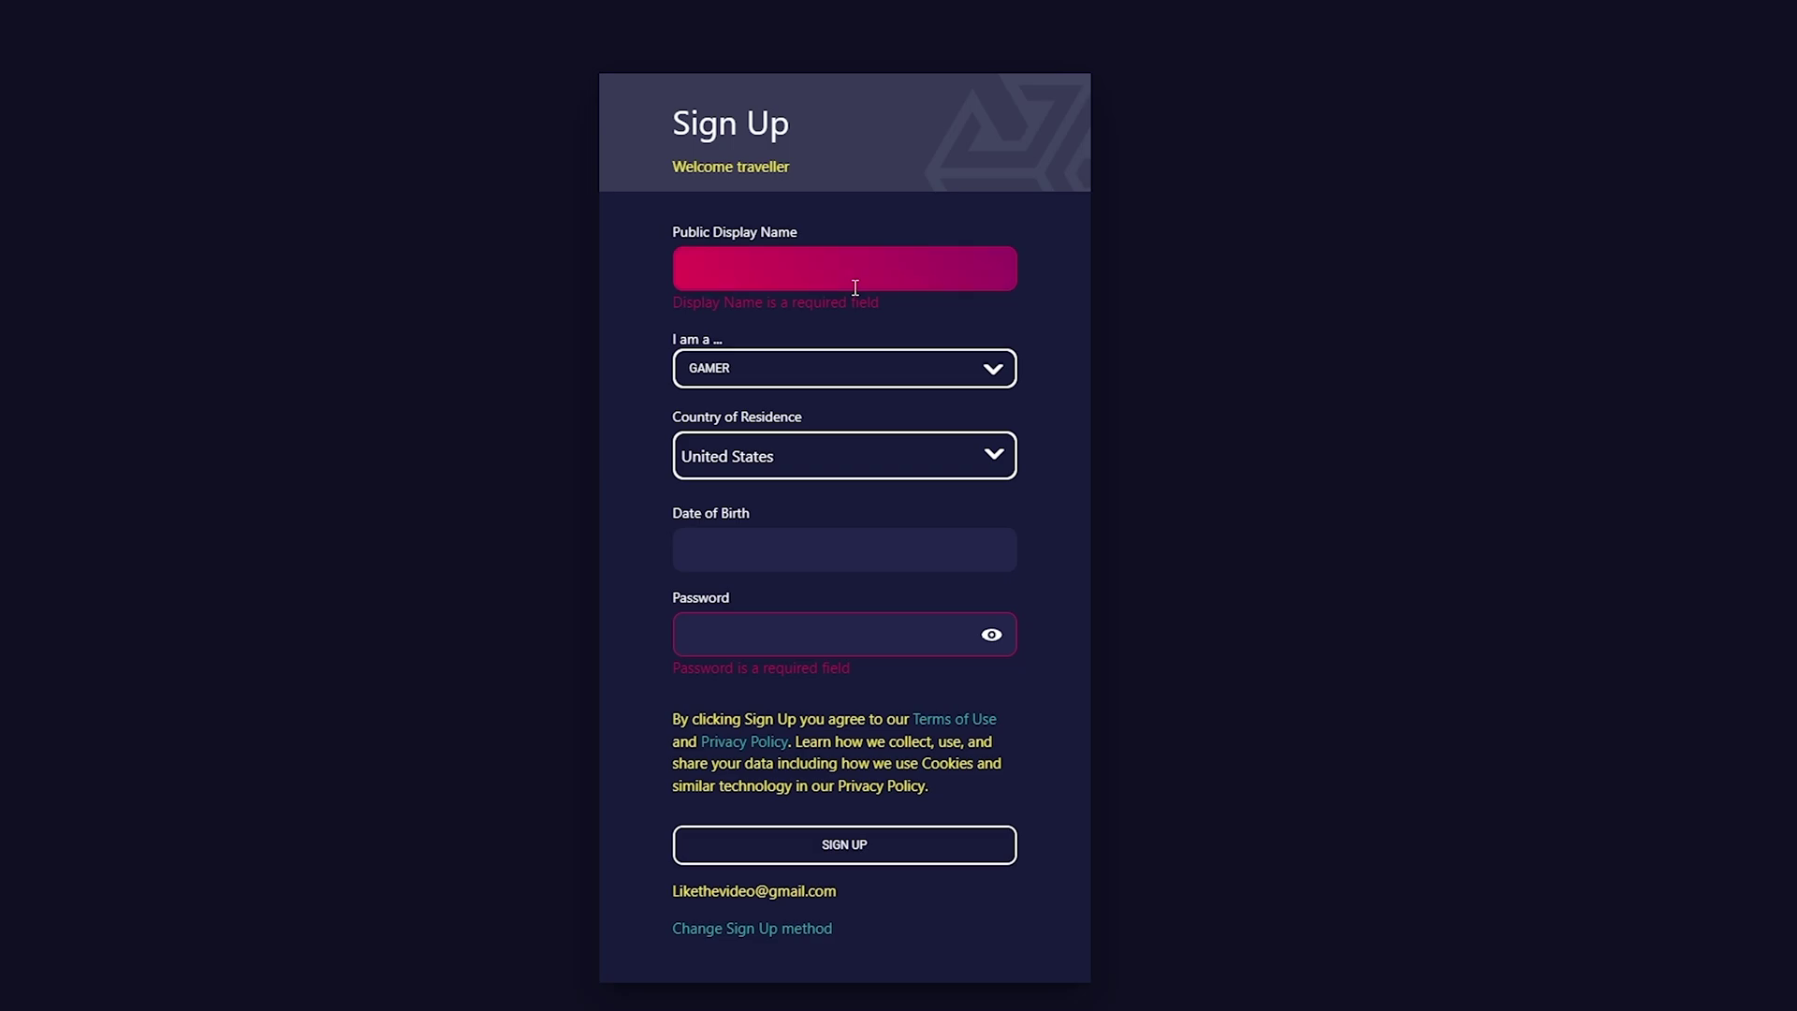
{"action": "type", "text": "ElShrimpo"}
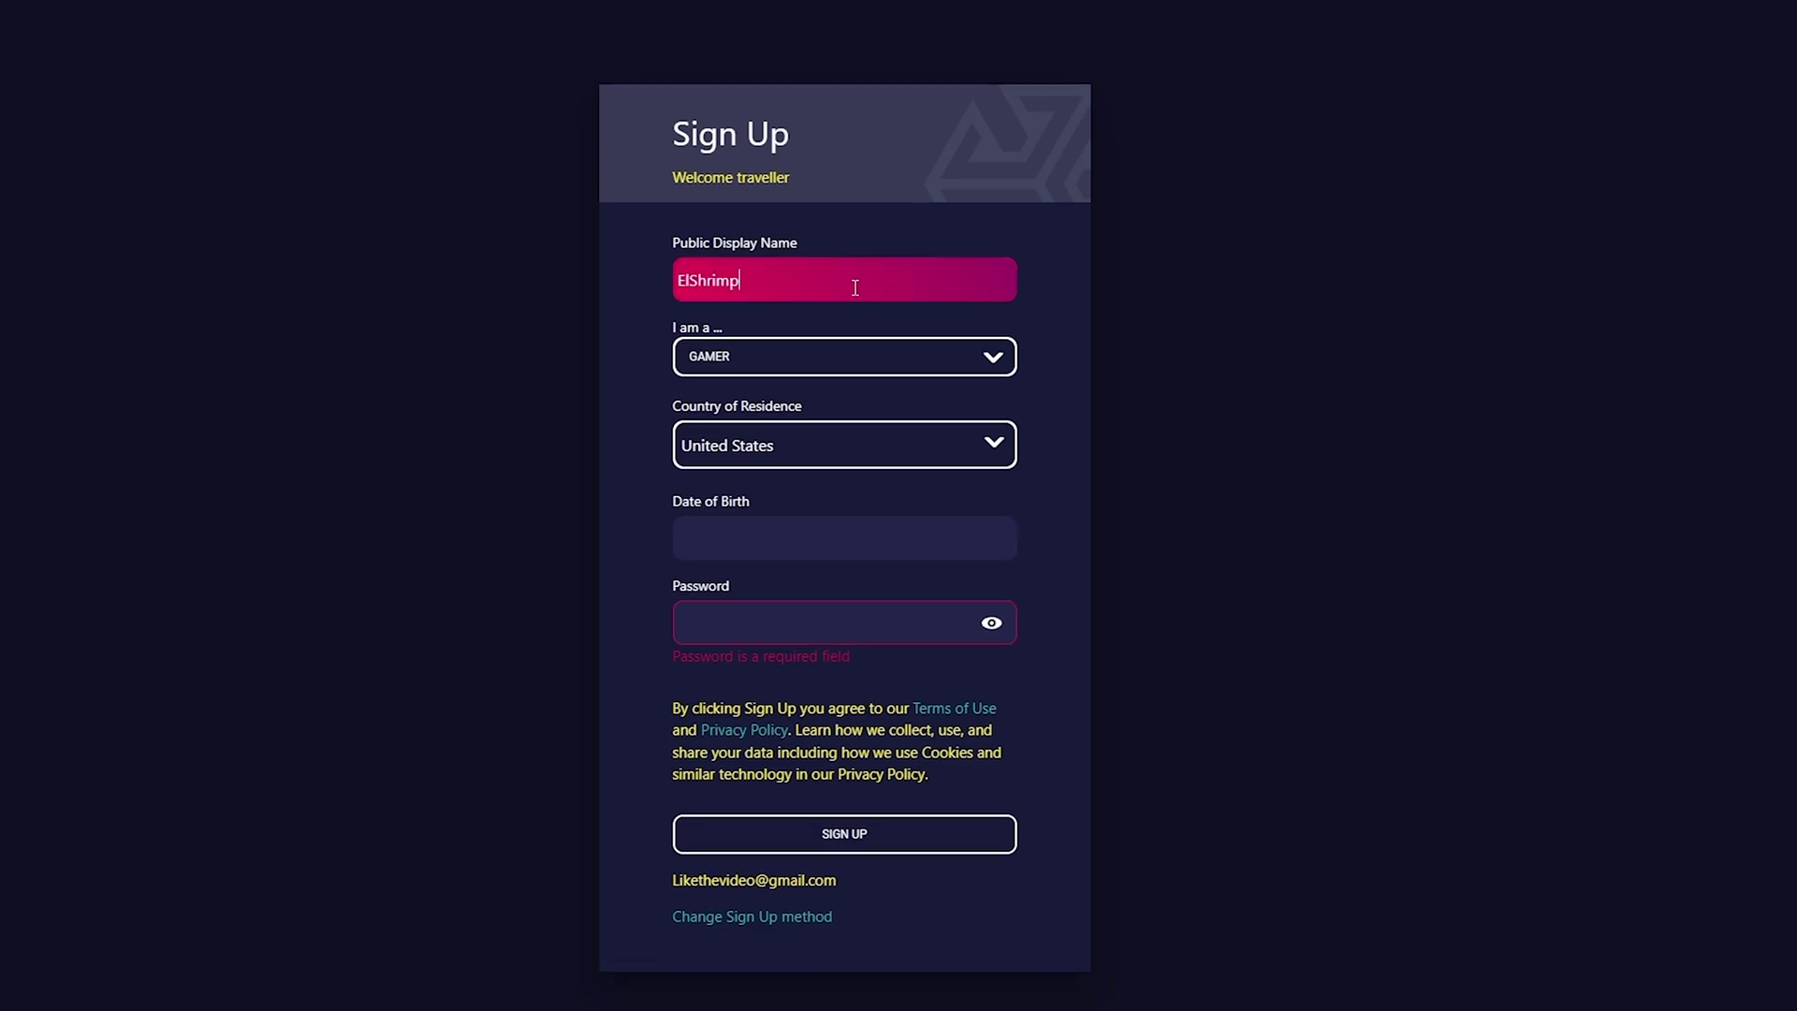
{"action": "left_click", "coordinate": [853, 363]}
{"action": "left_click", "coordinate": [810, 395]}
Set the date of birth to the 13th and move to the password field.
{"action": "left_click", "coordinate": [861, 529]}
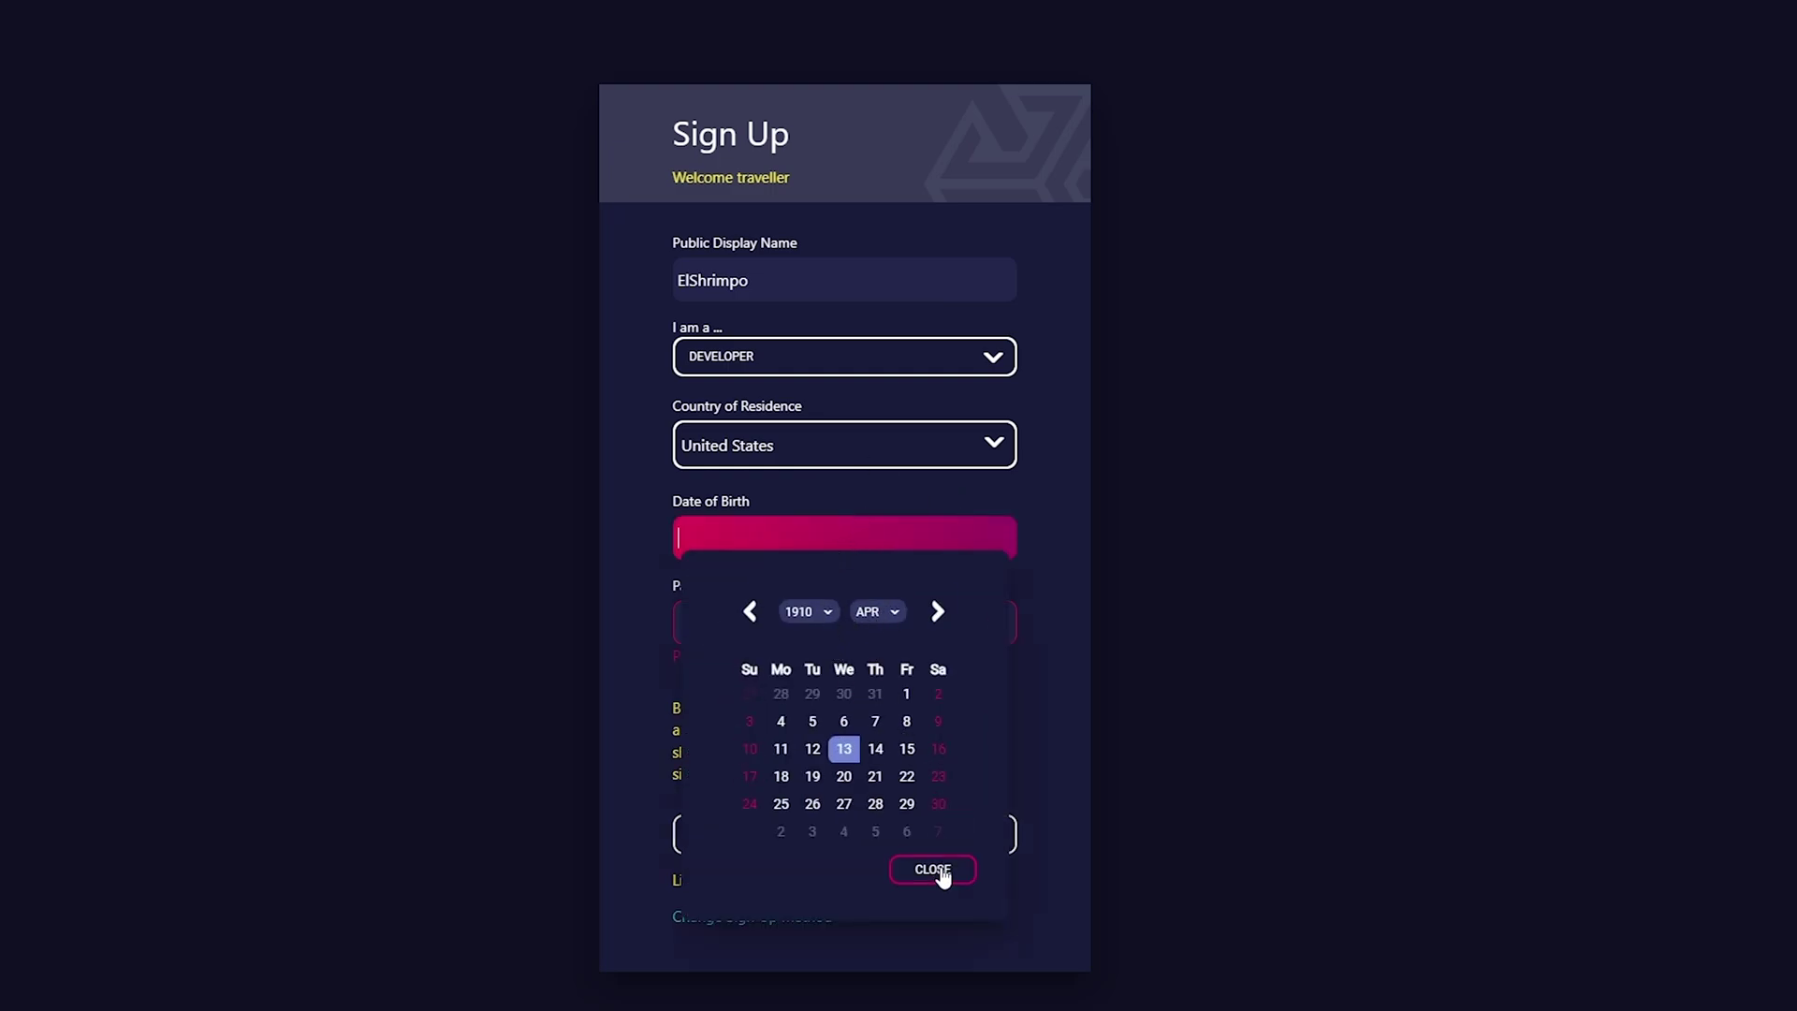
{"action": "left_click", "coordinate": [848, 751]}
{"action": "left_click", "coordinate": [1214, 658]}
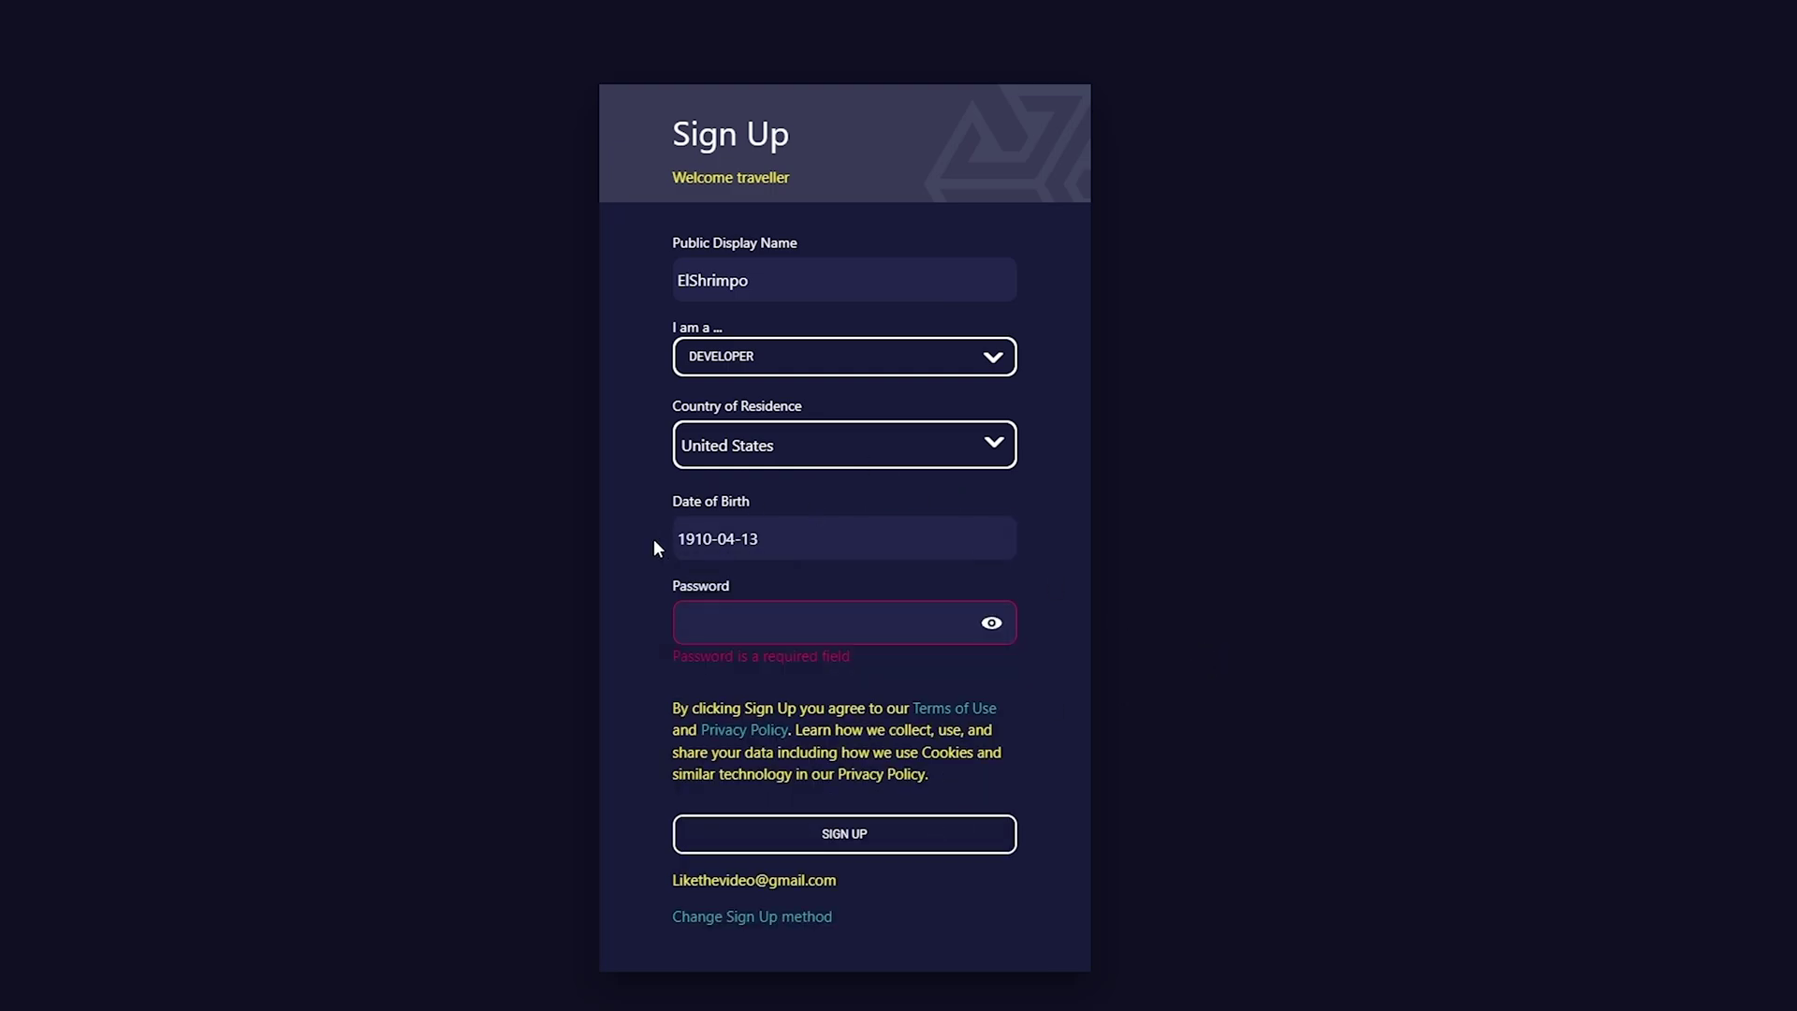
{"action": "left_click", "coordinate": [834, 641]}
Enter the account password, then tour the Developer Portal's My Apps, Analytics and My Organisation tabs.
{"action": "type", "text": "•••••"}
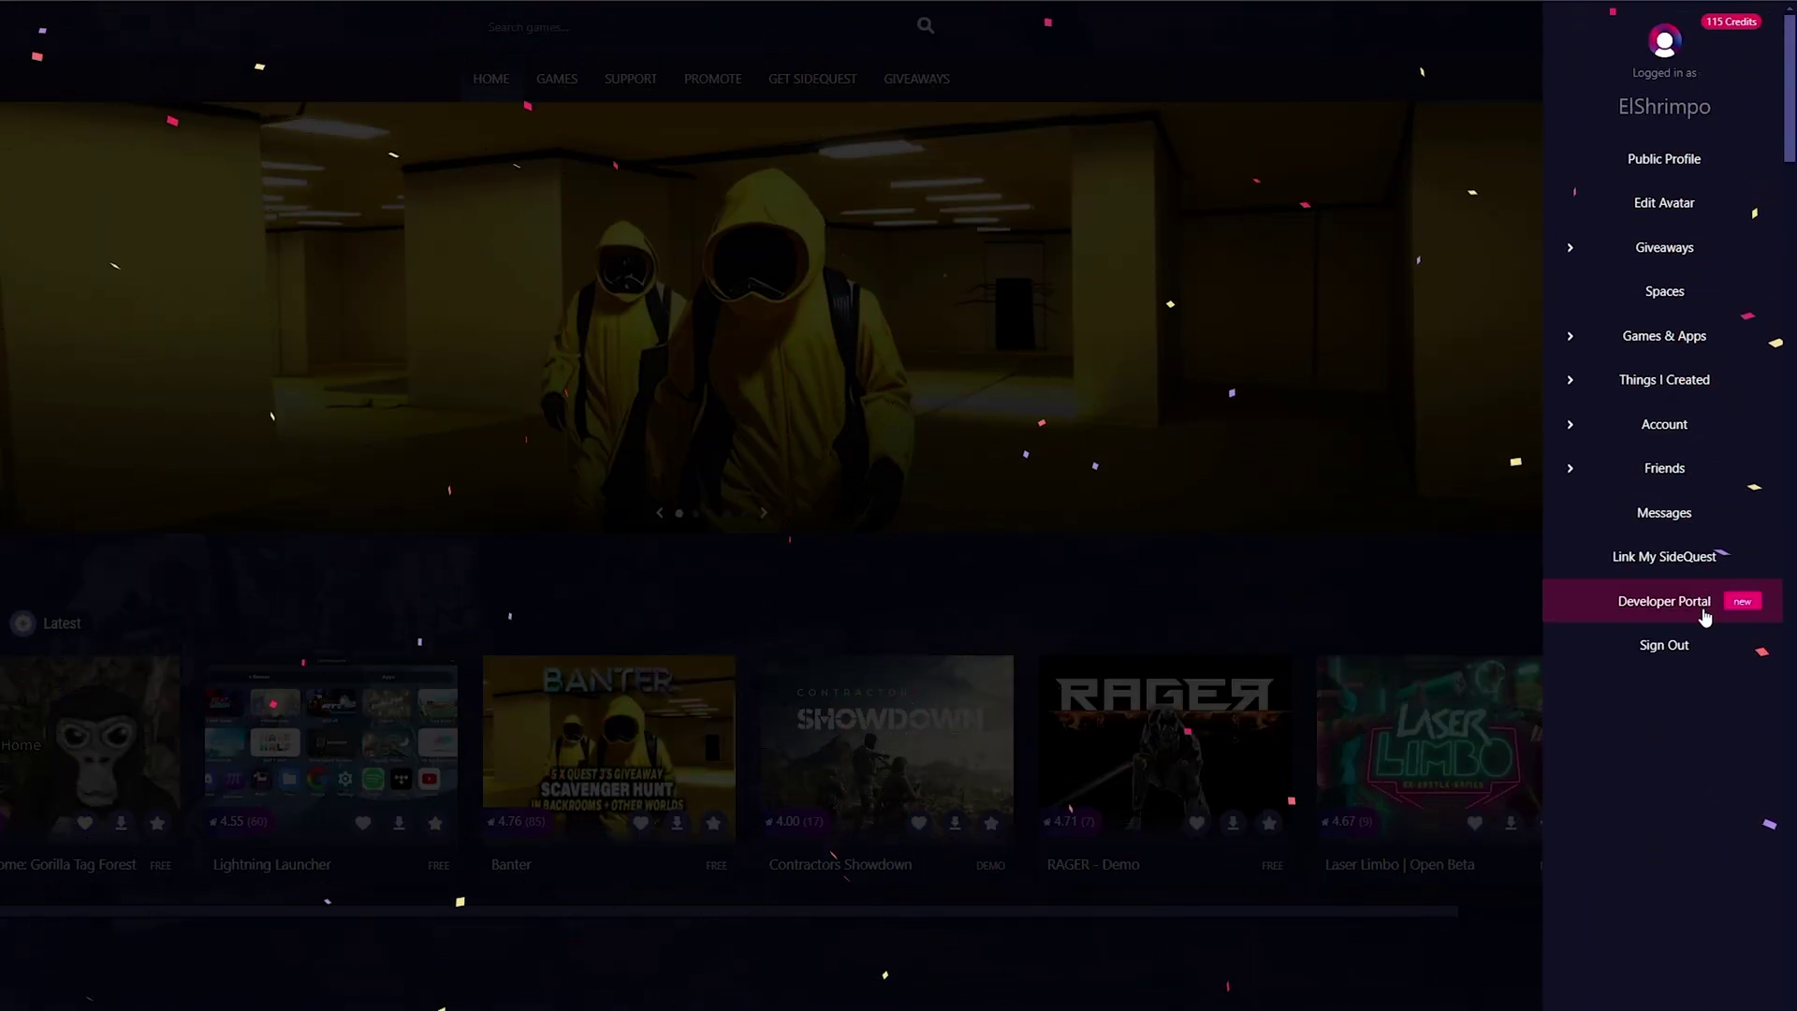
{"action": "left_click", "coordinate": [1705, 617]}
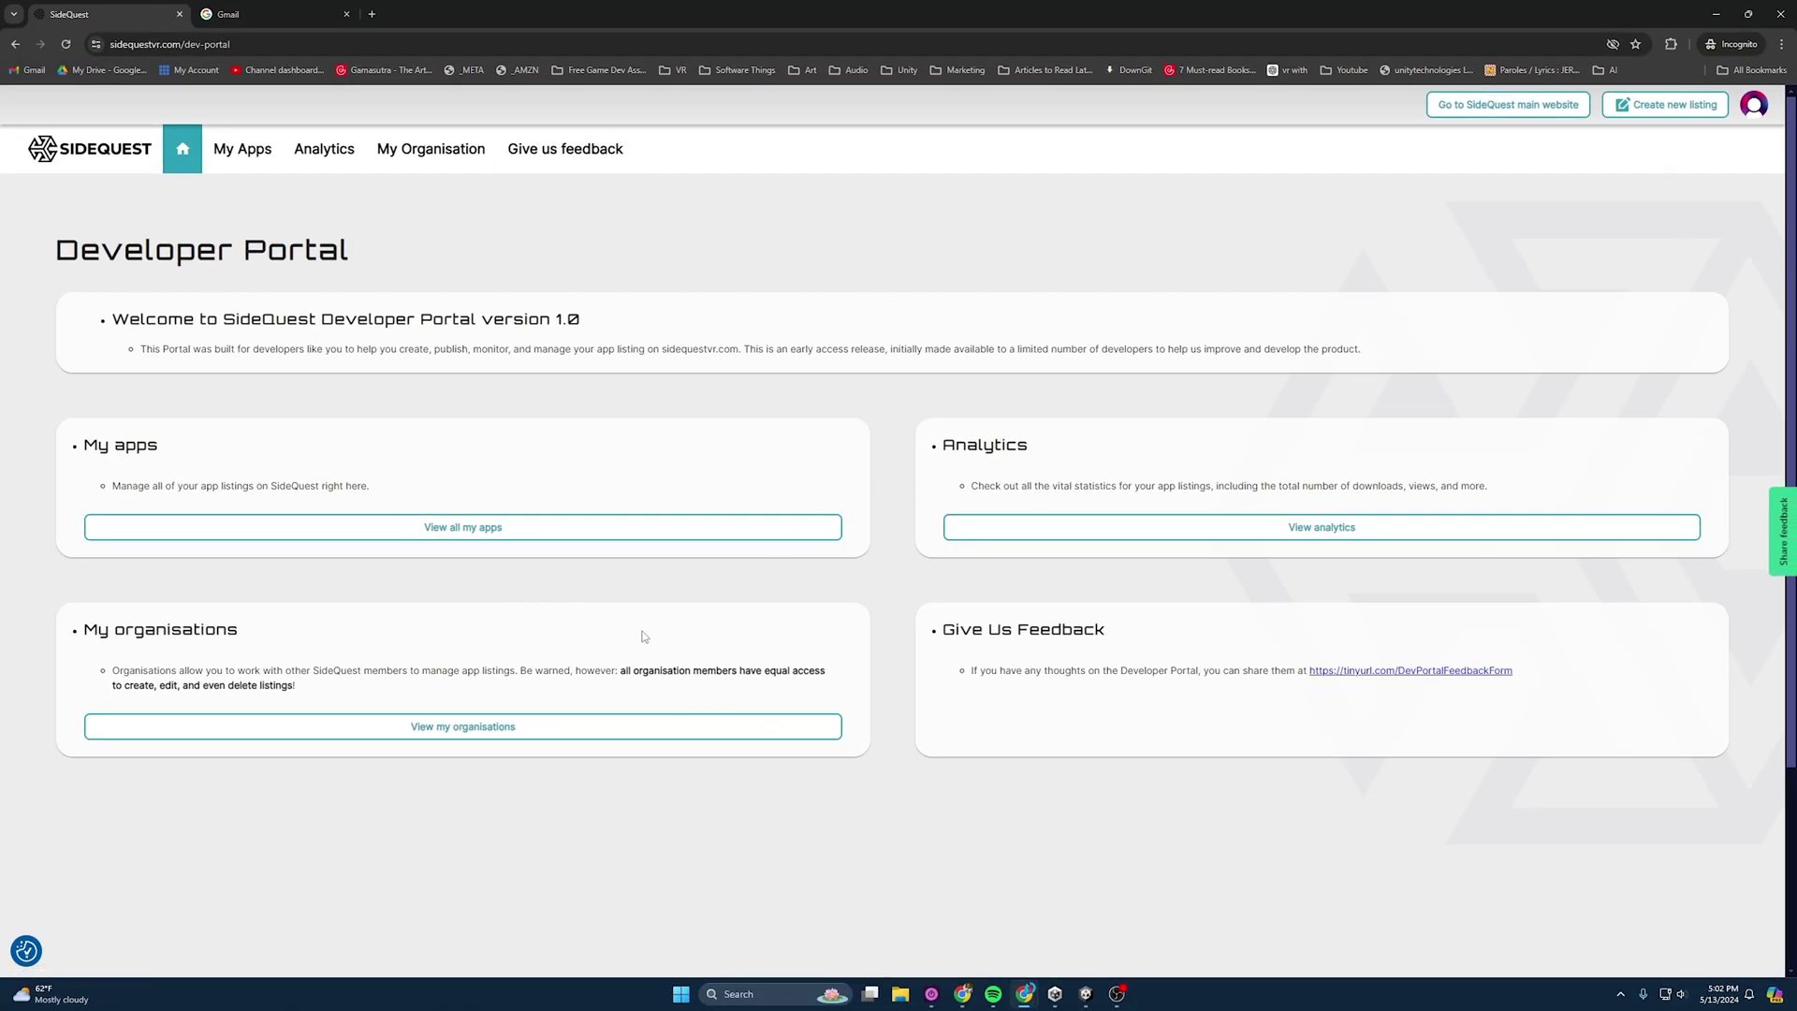
{"action": "left_click", "coordinate": [249, 160]}
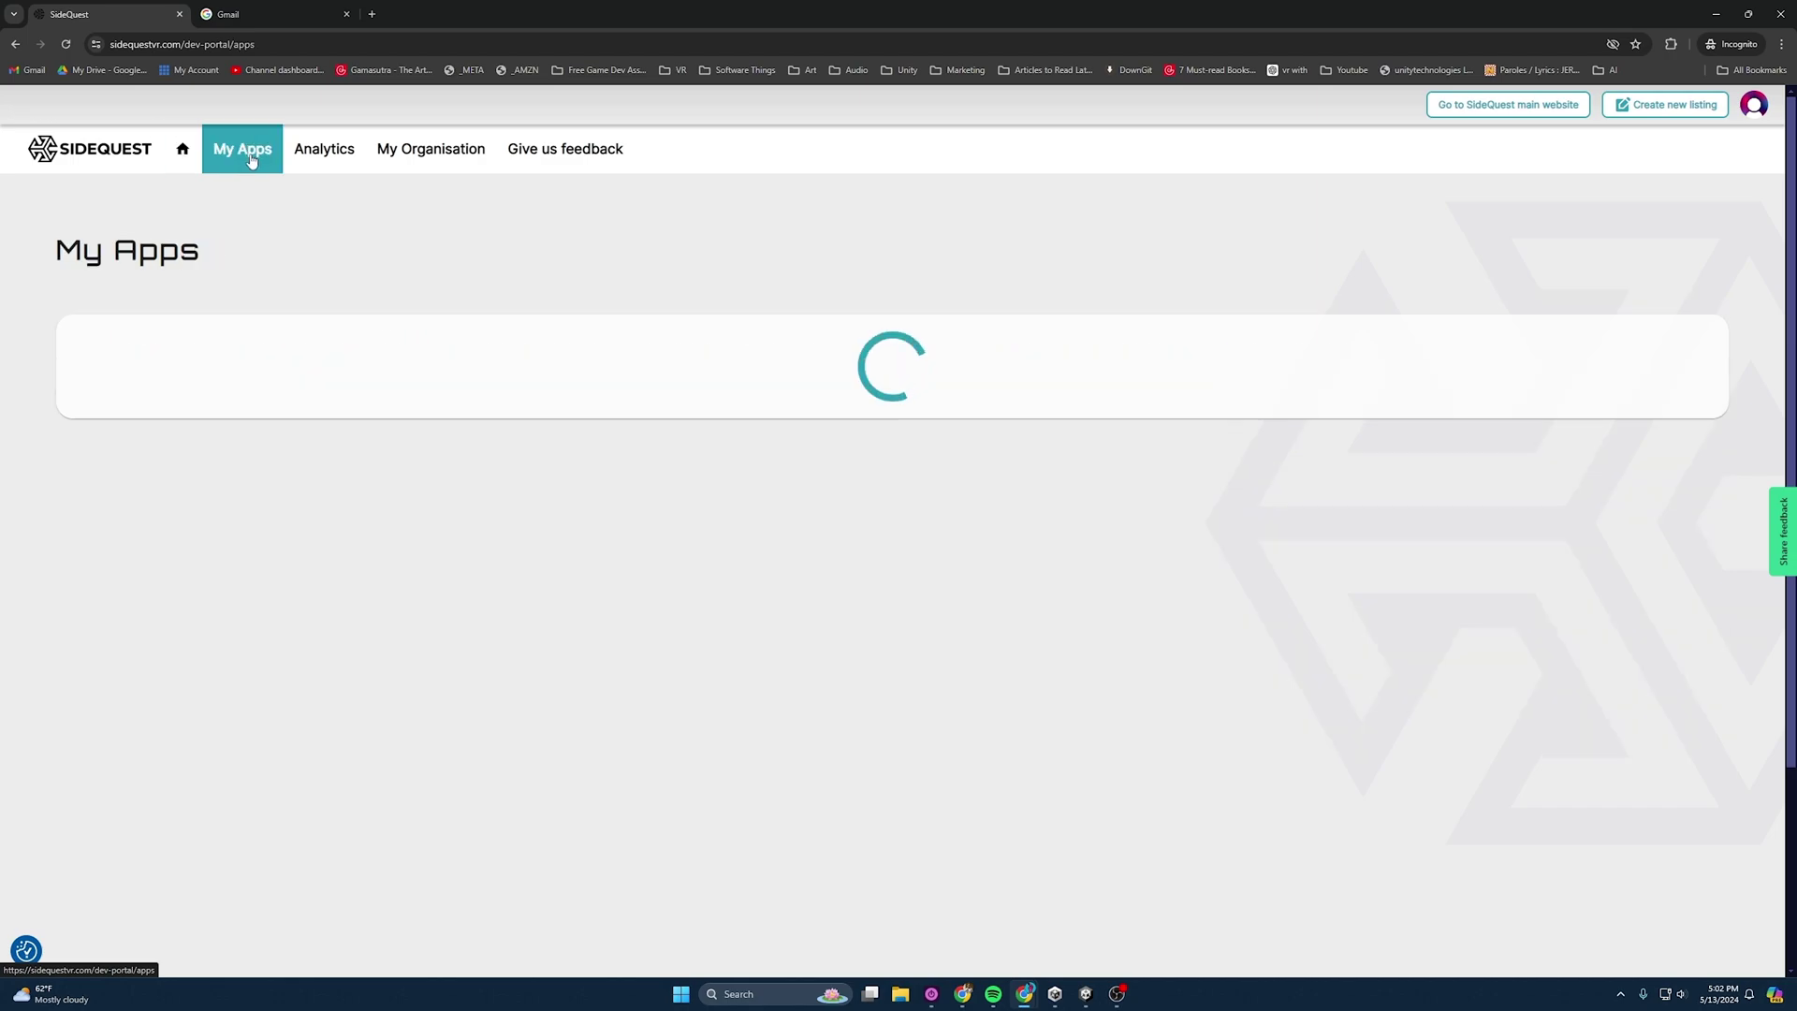
{"action": "left_click", "coordinate": [299, 159]}
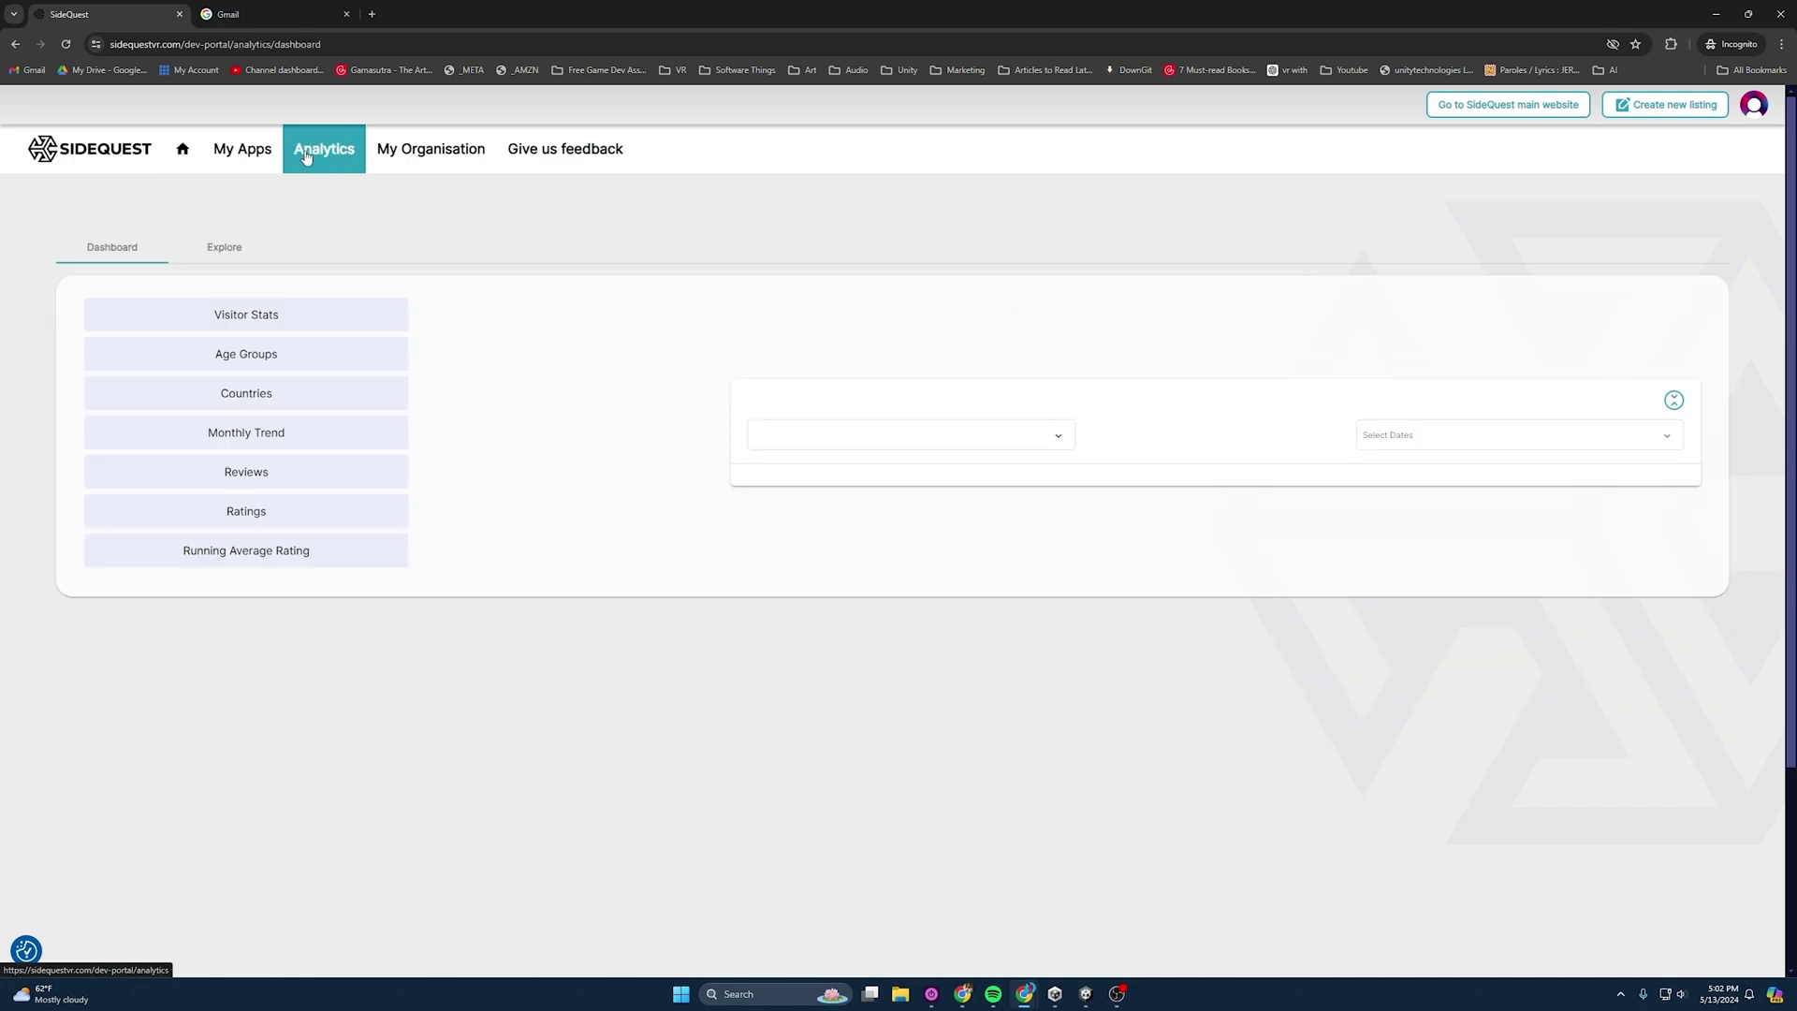
{"action": "left_click", "coordinate": [409, 159]}
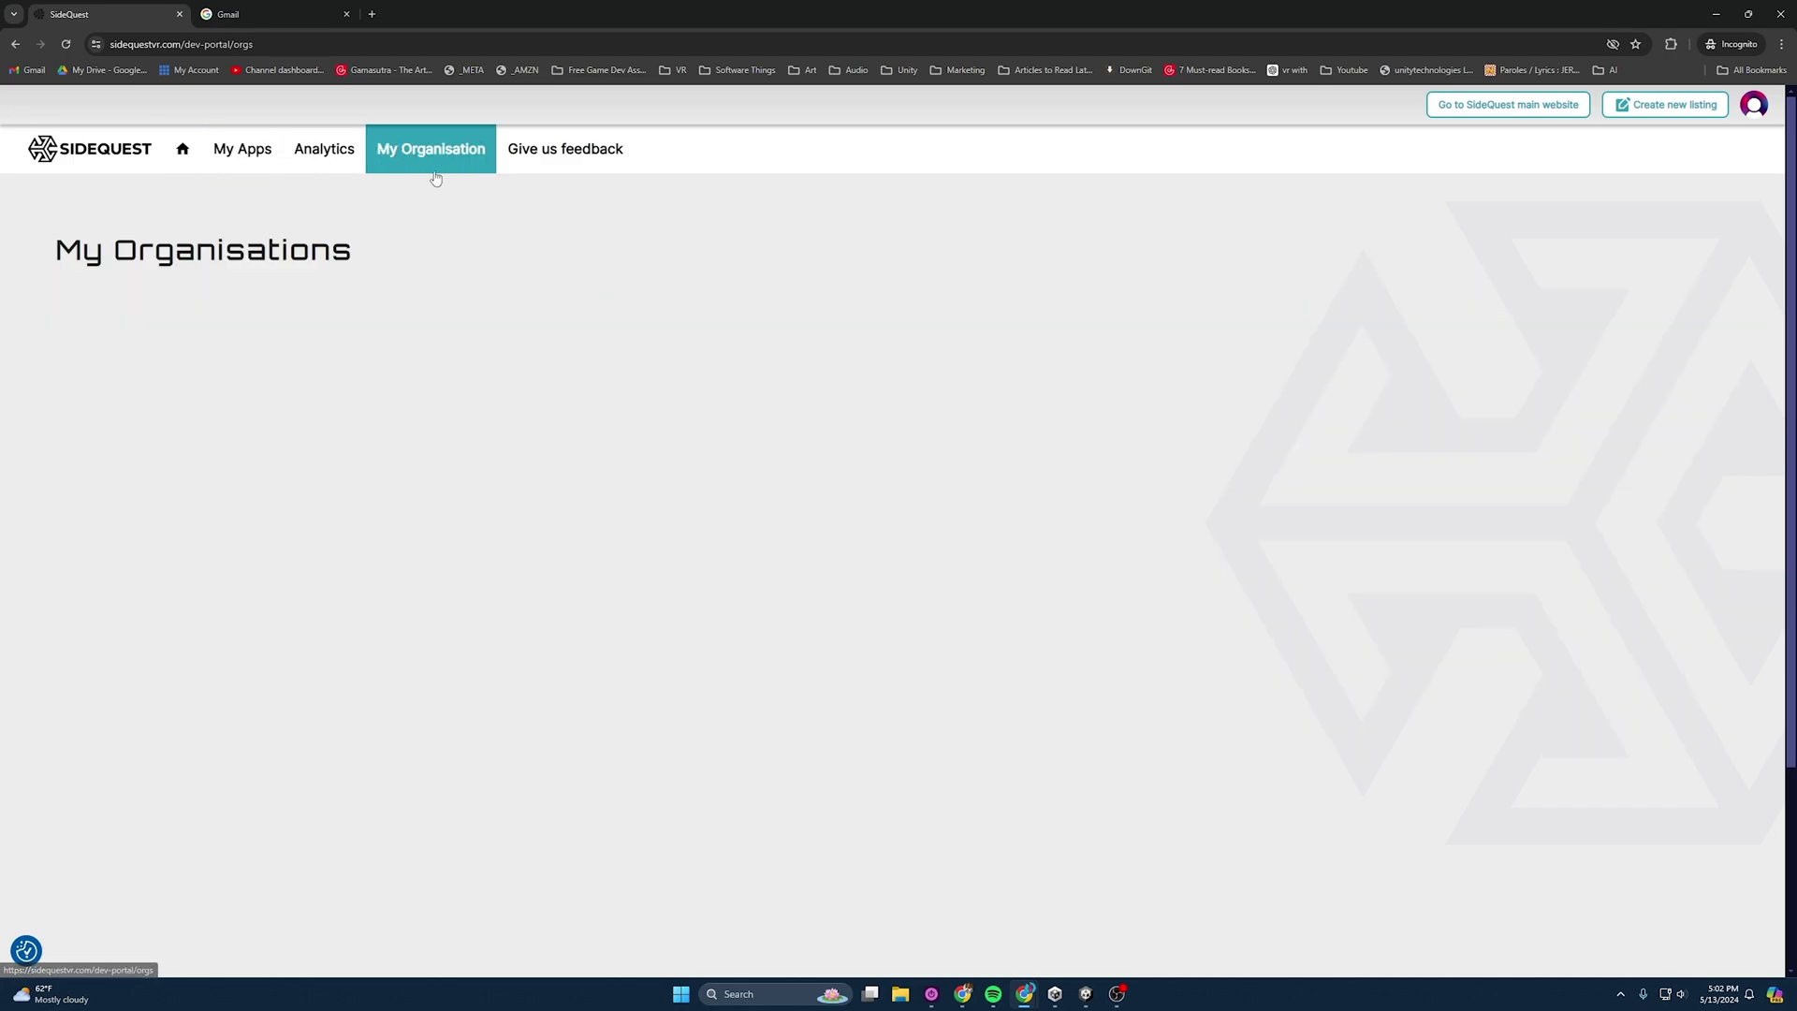
{"action": "left_click", "coordinate": [254, 152]}
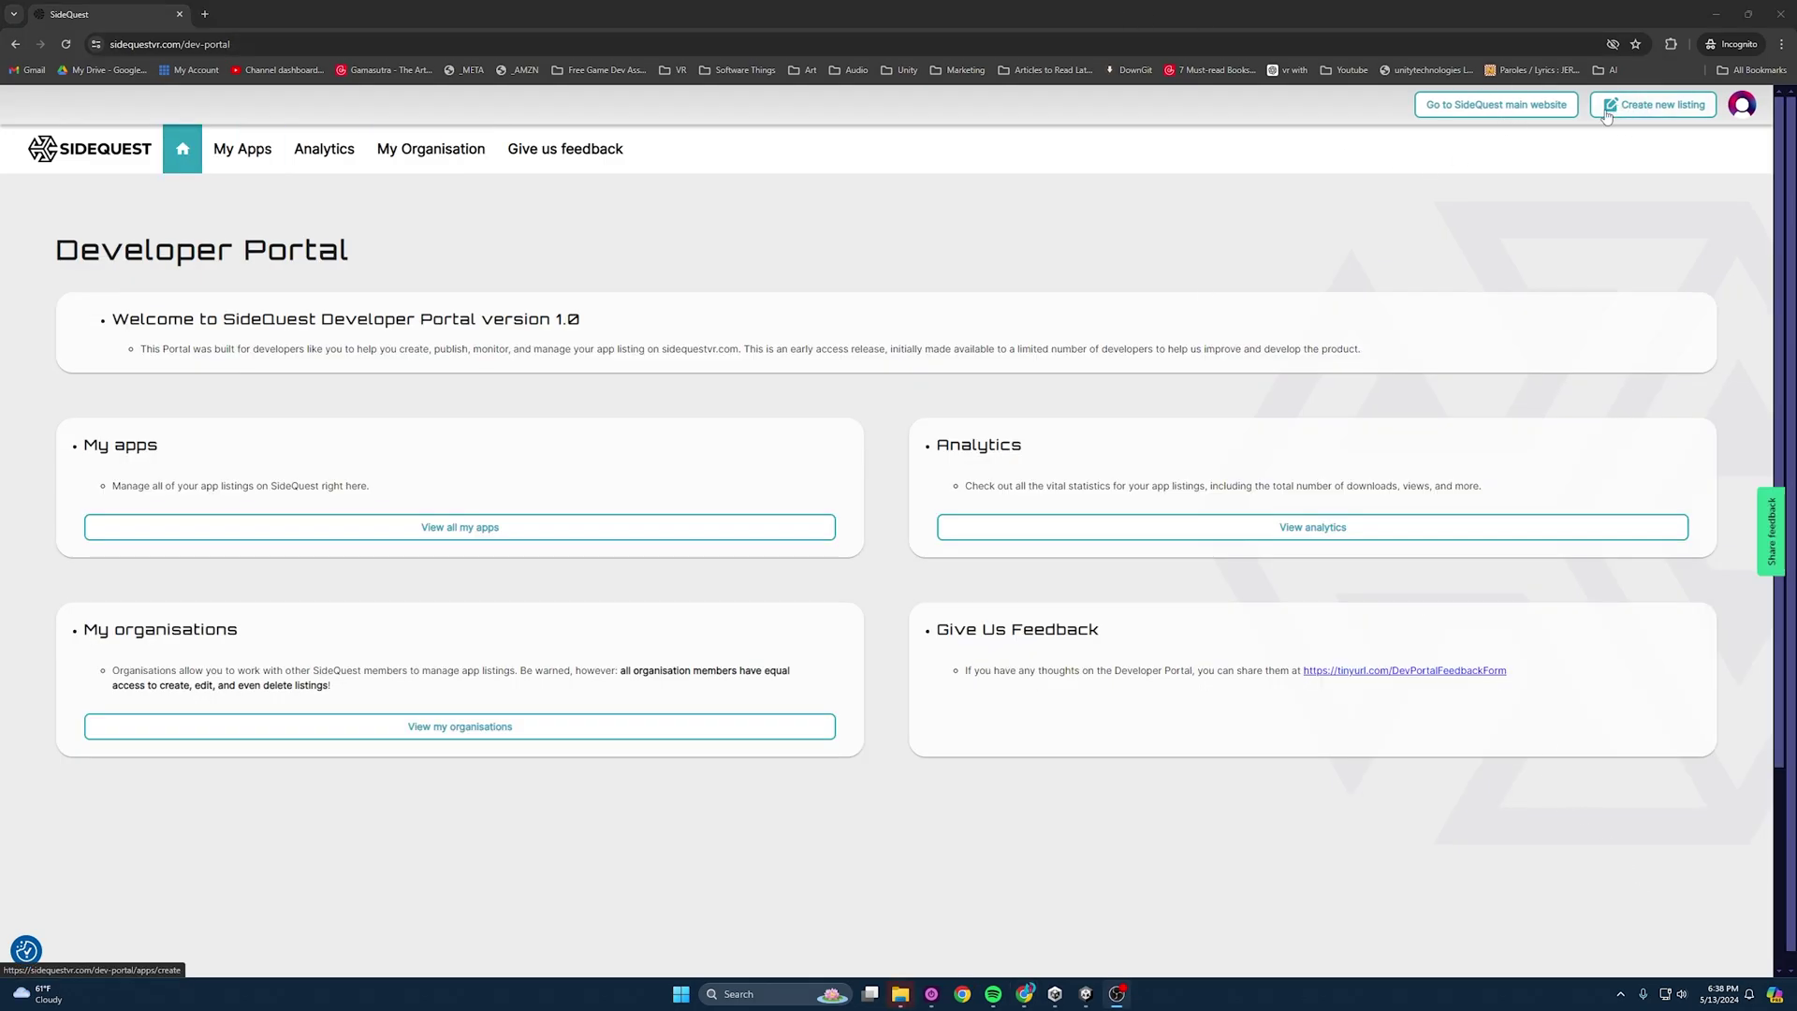
Create a draft listing 'Please Like This Video' under my organisation with summary 'awefawerfwefwerf'.
{"action": "left_click", "coordinate": [1639, 110]}
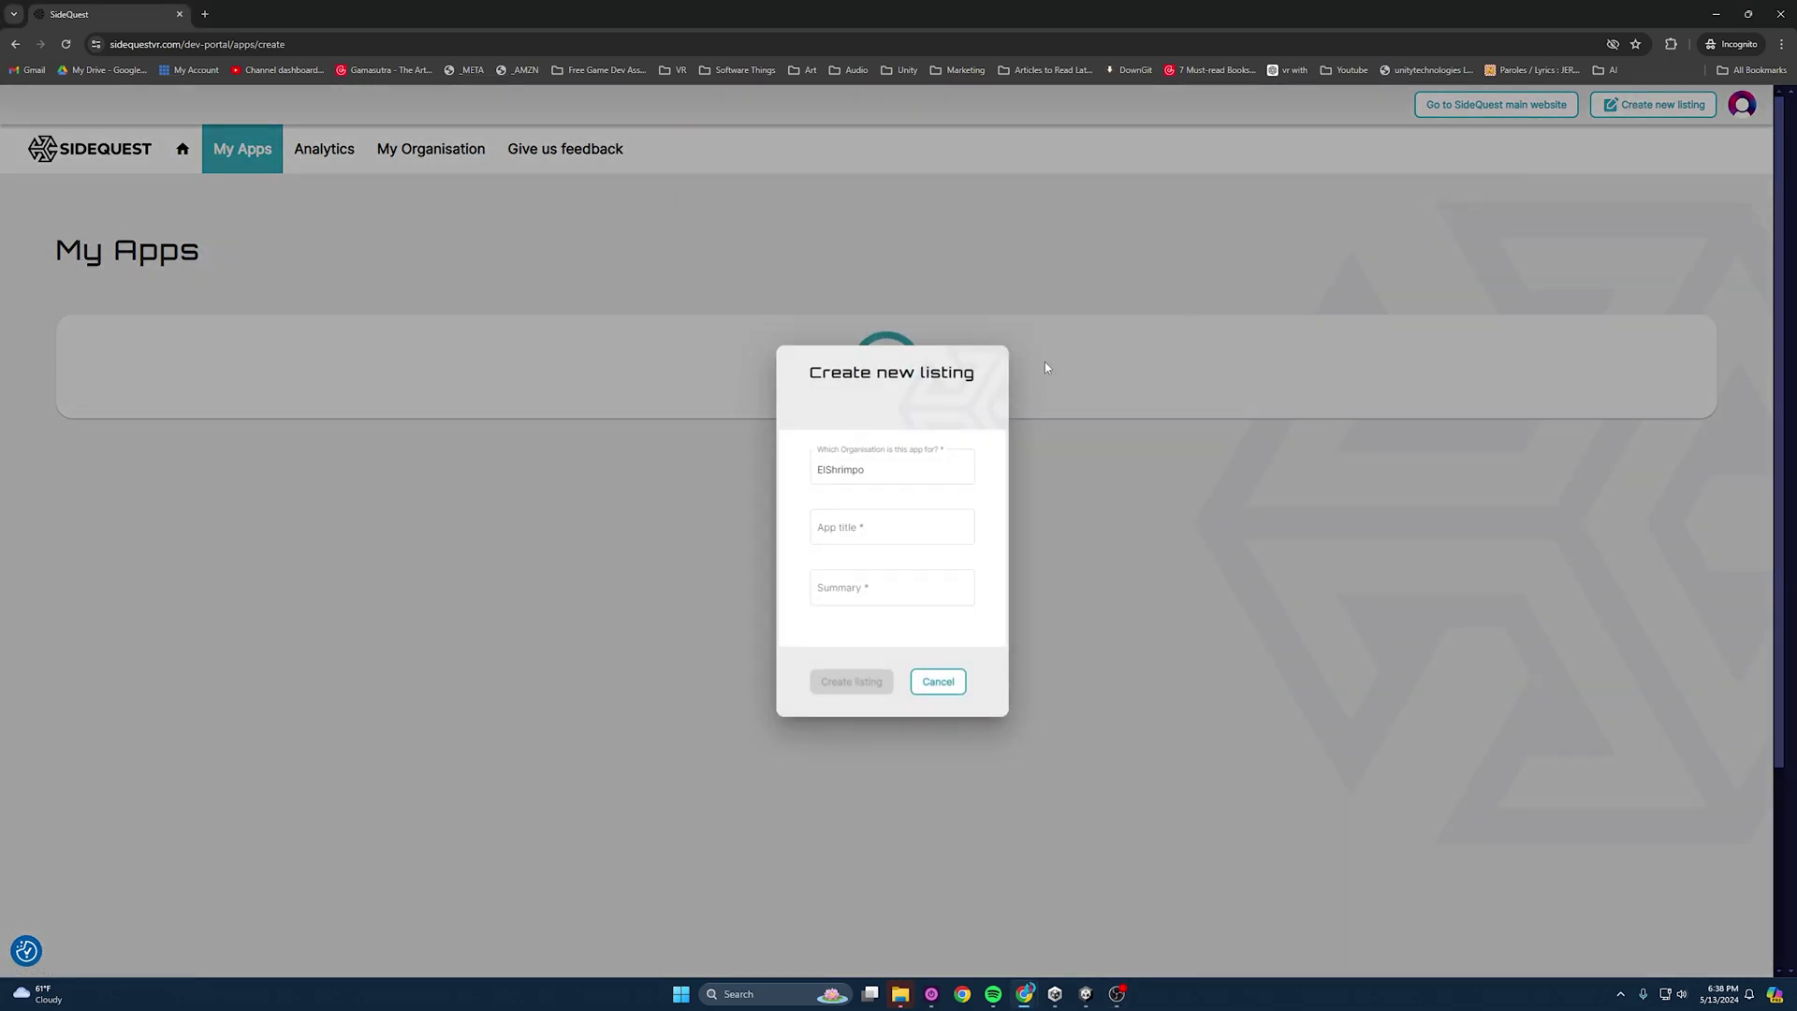
{"action": "left_click", "coordinate": [852, 470]}
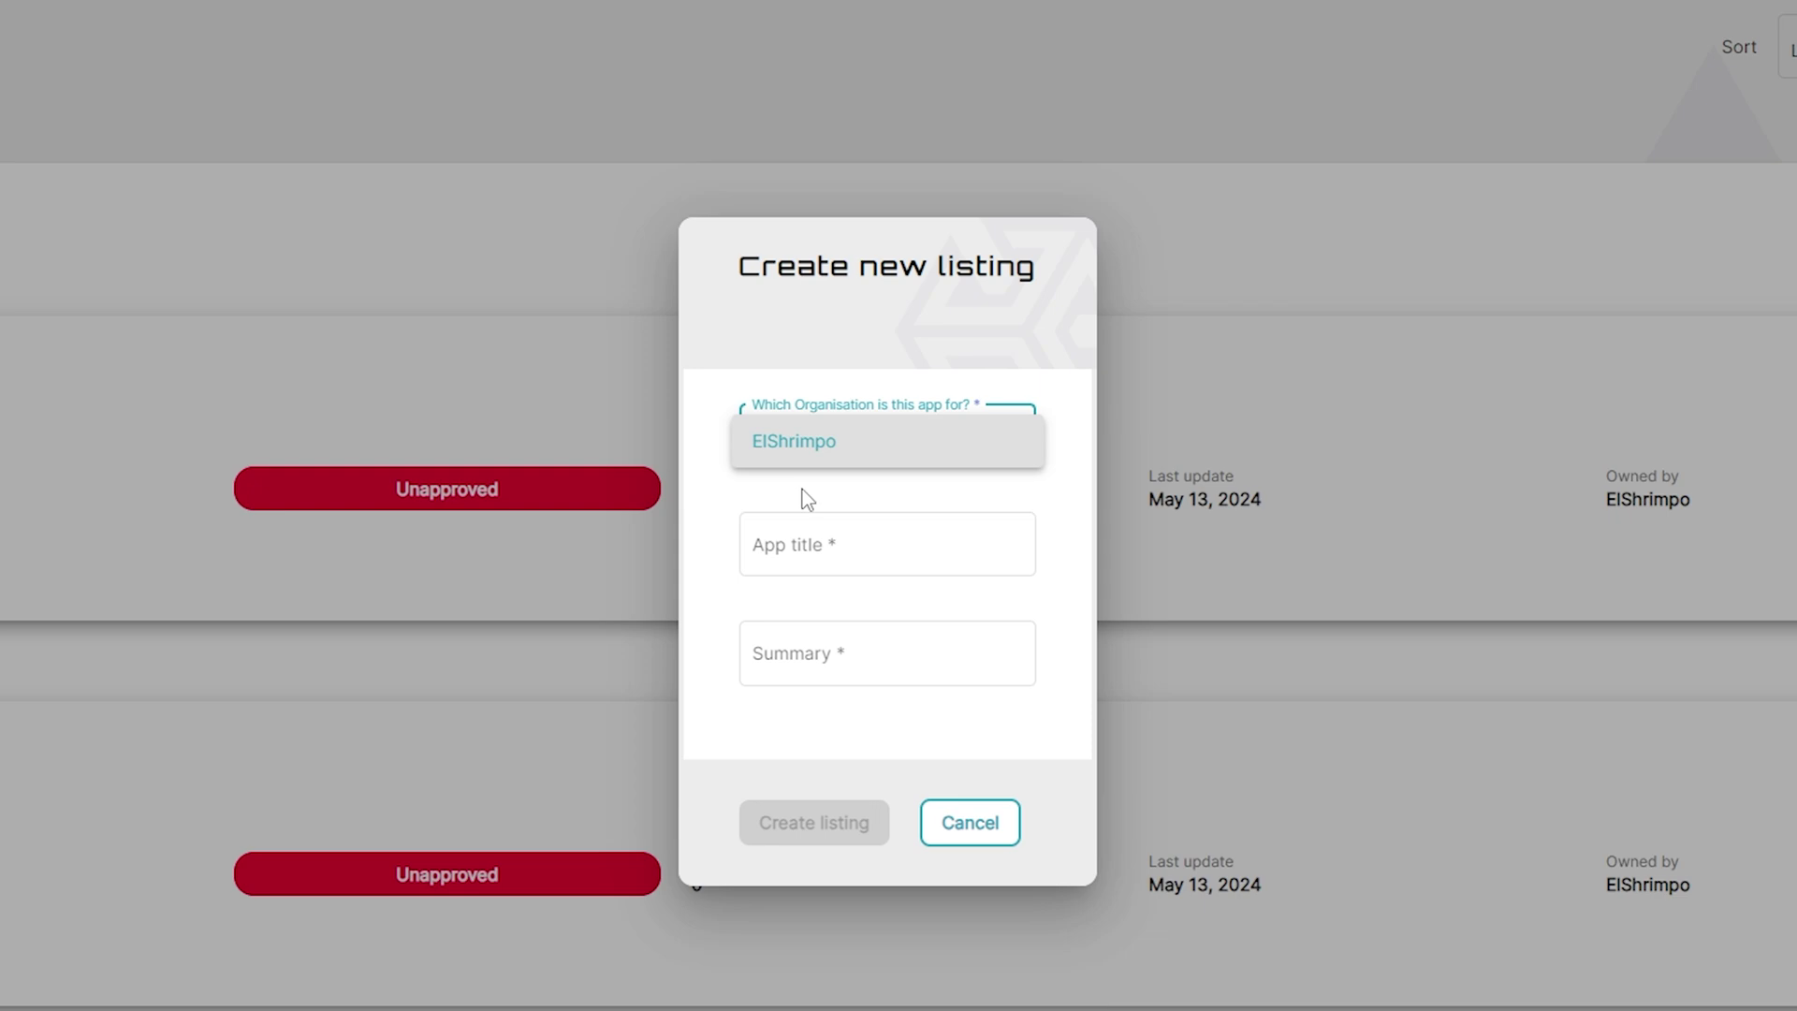
{"action": "left_click", "coordinate": [793, 441]}
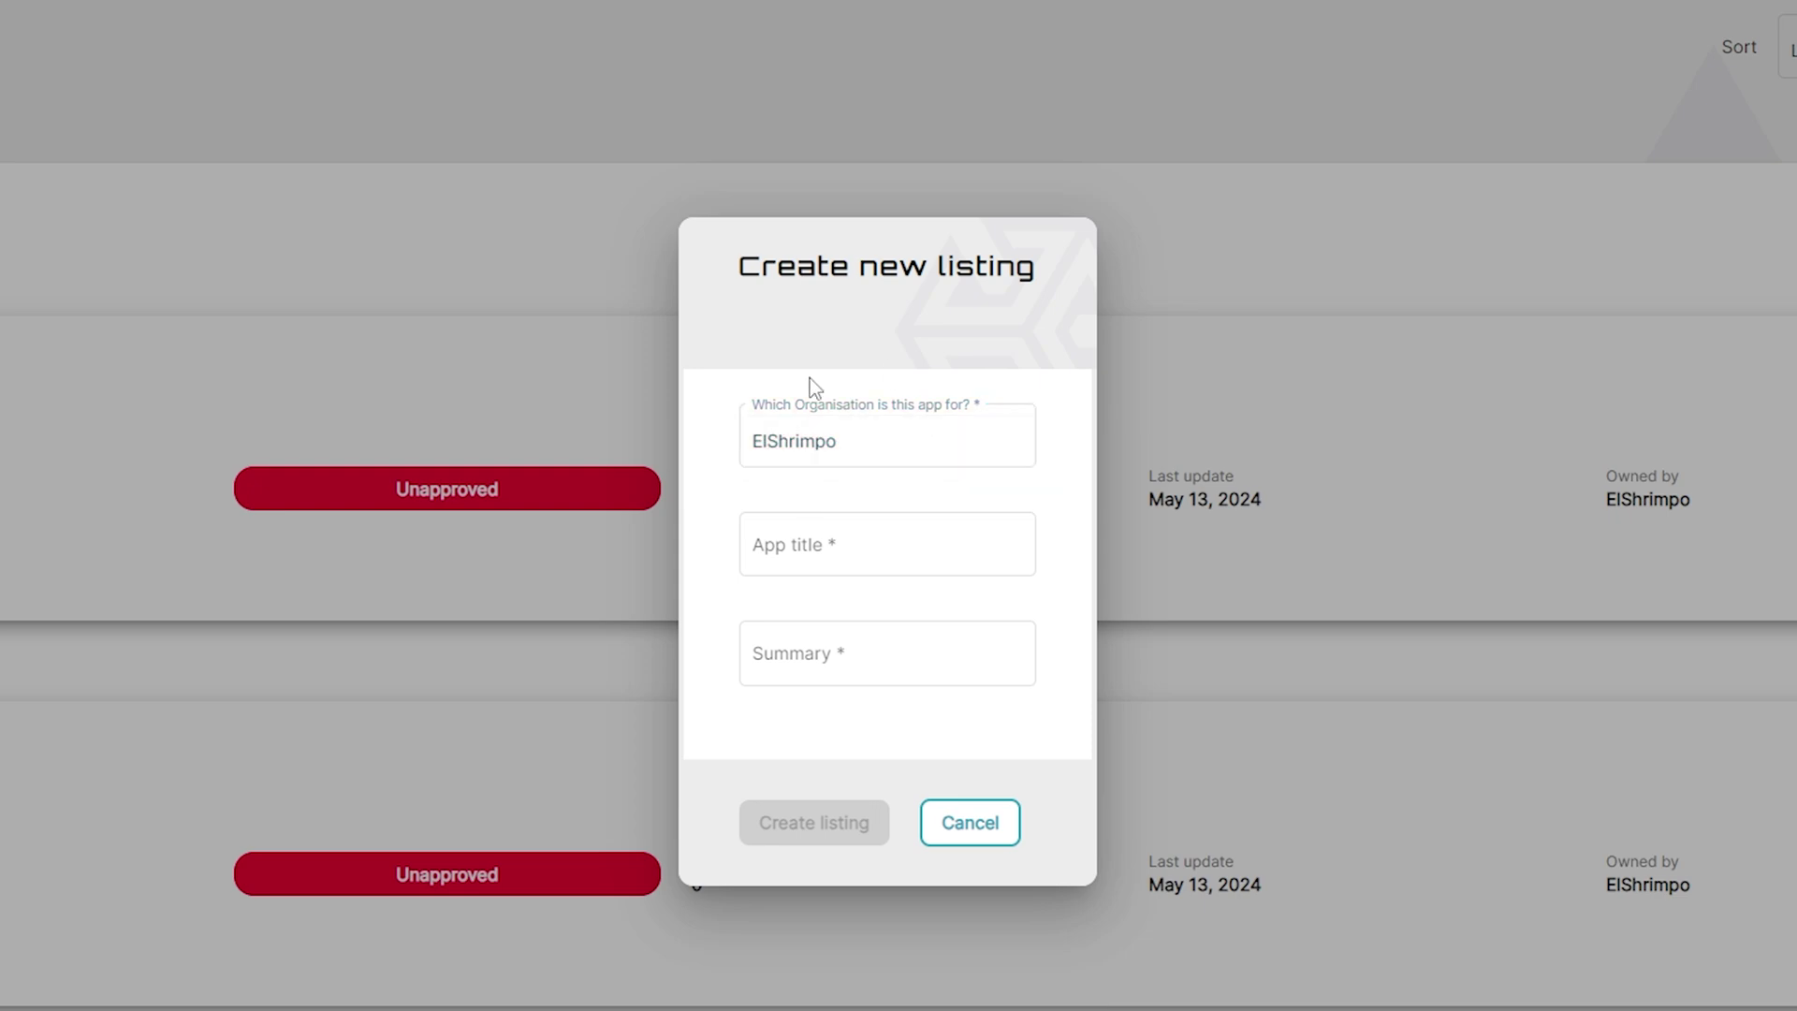
{"action": "left_click", "coordinate": [853, 547]}
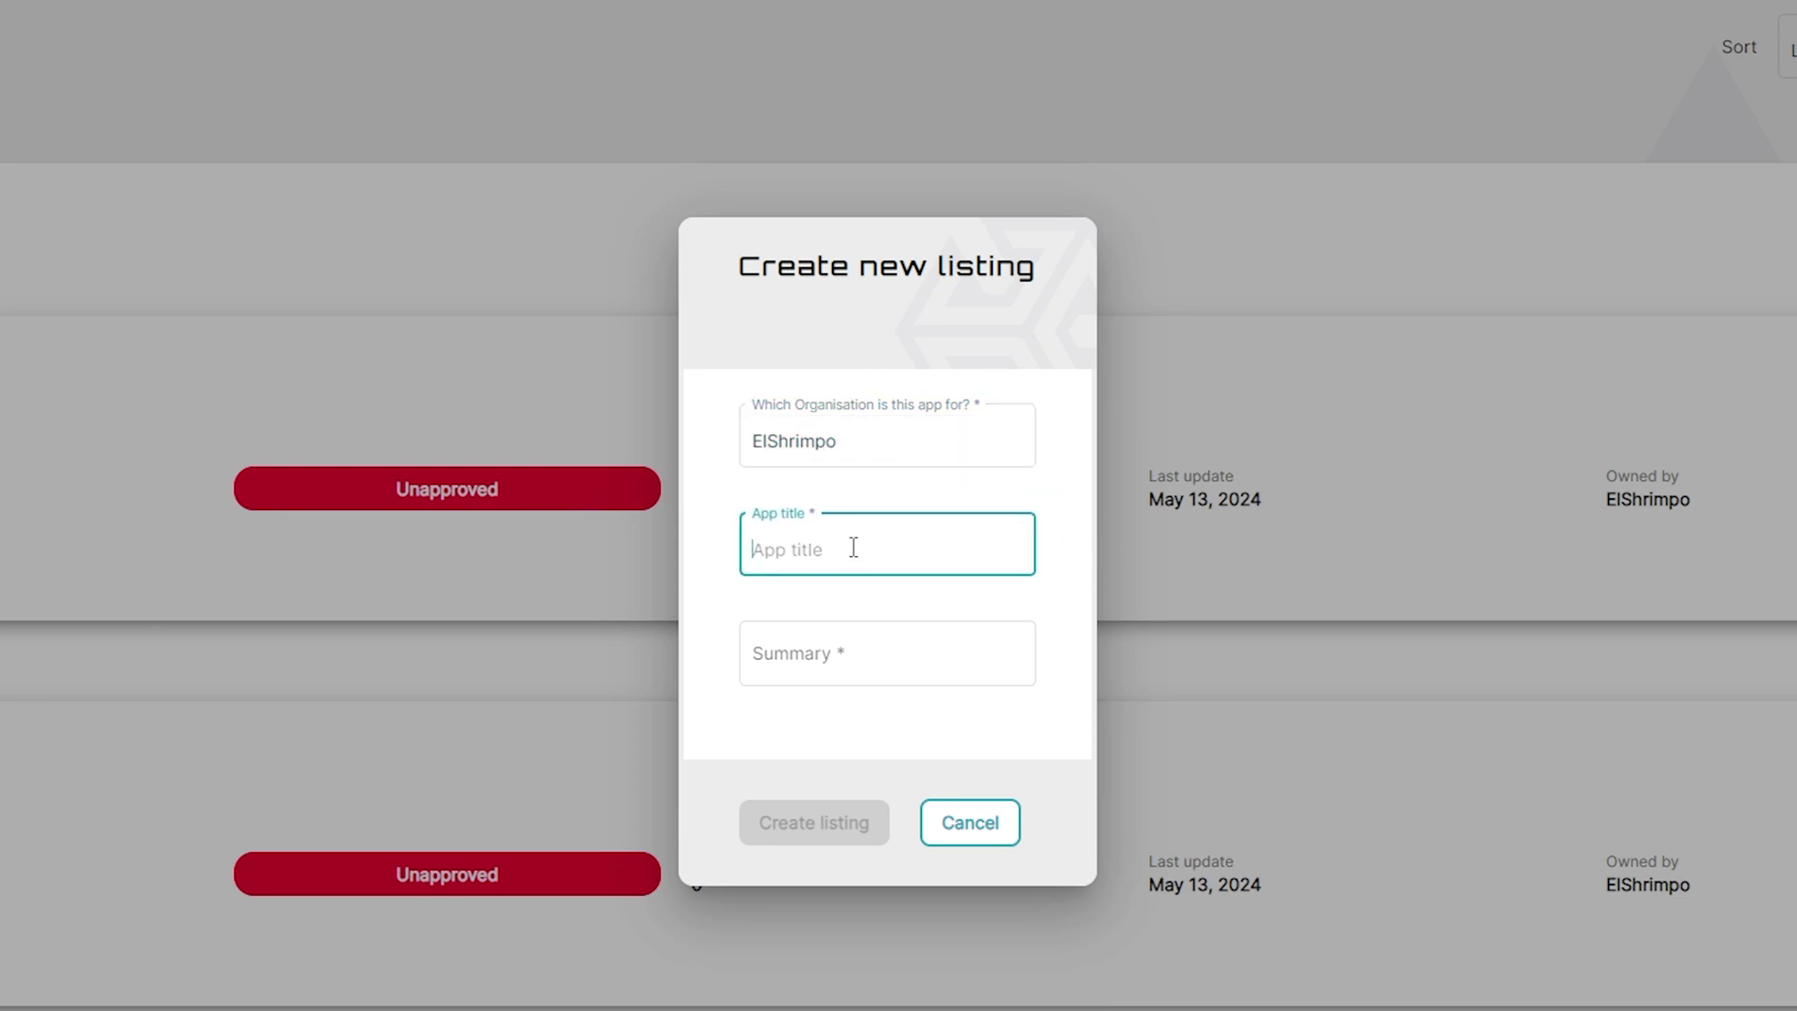
{"action": "type", "text": "Please Like This Video"}
{"action": "left_click", "coordinate": [871, 674]}
{"action": "type", "text": "awefawerfwefwerf"}
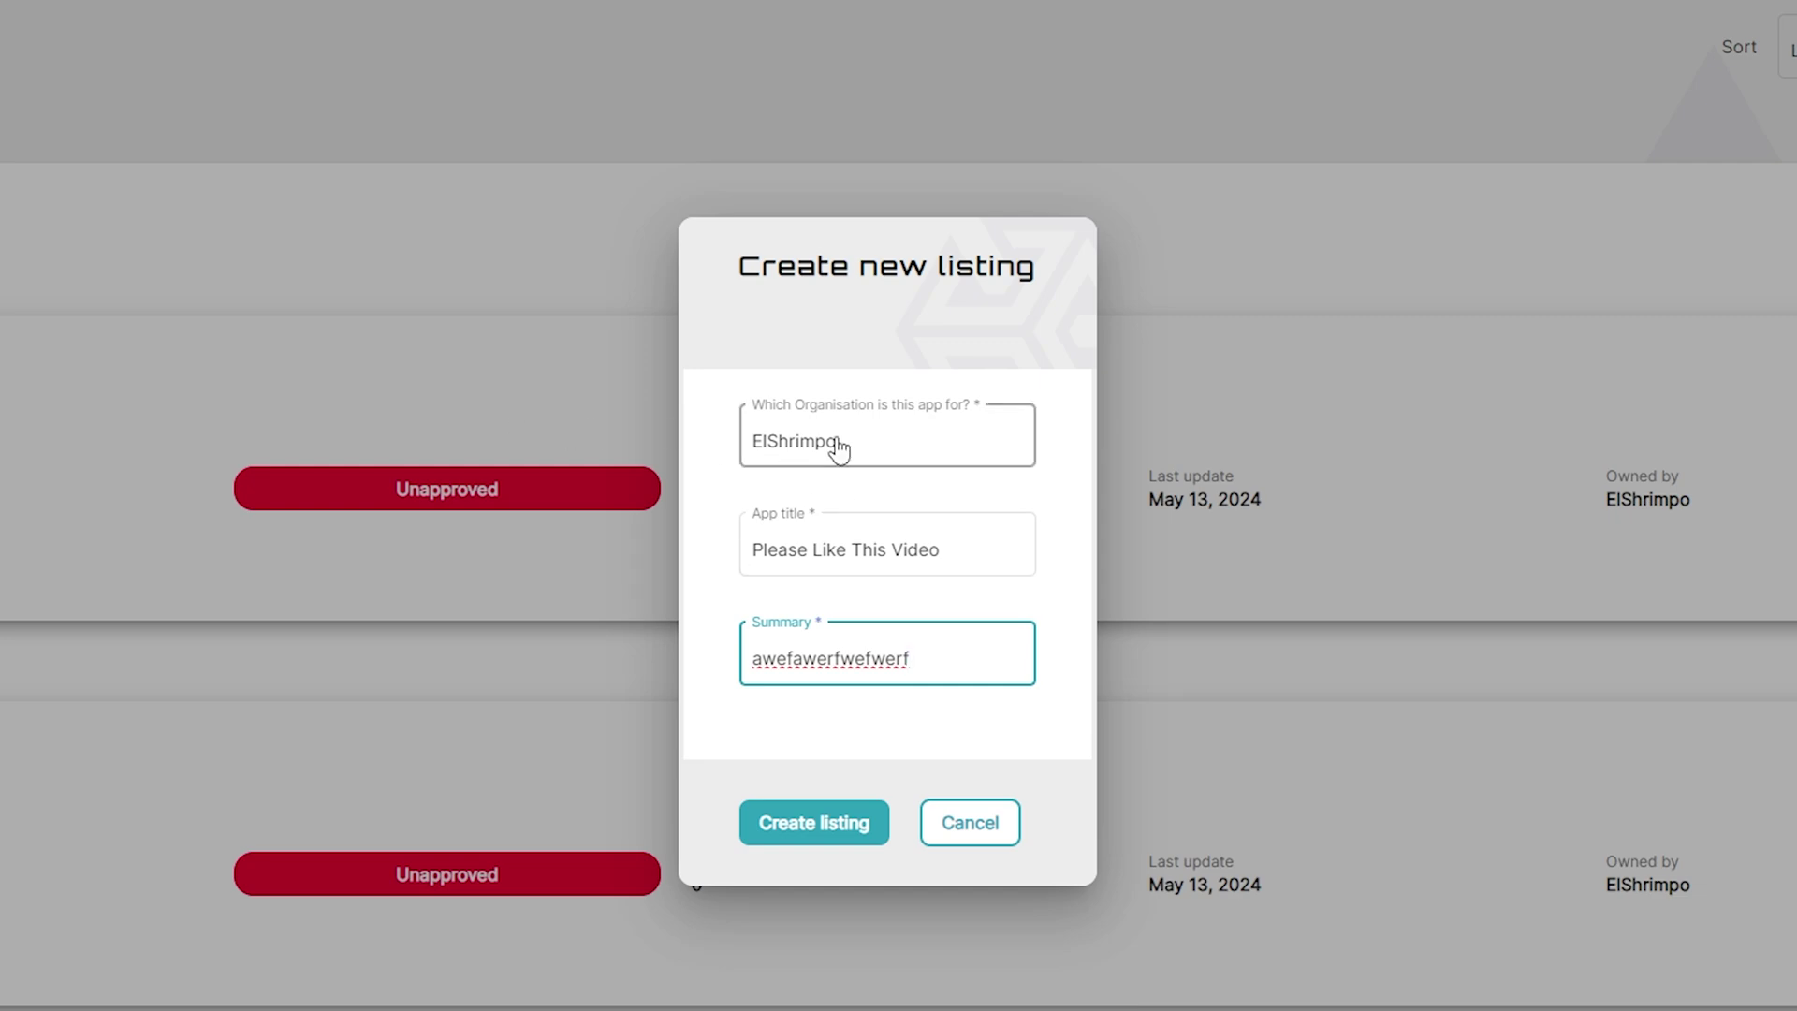
{"action": "left_click", "coordinate": [859, 828]}
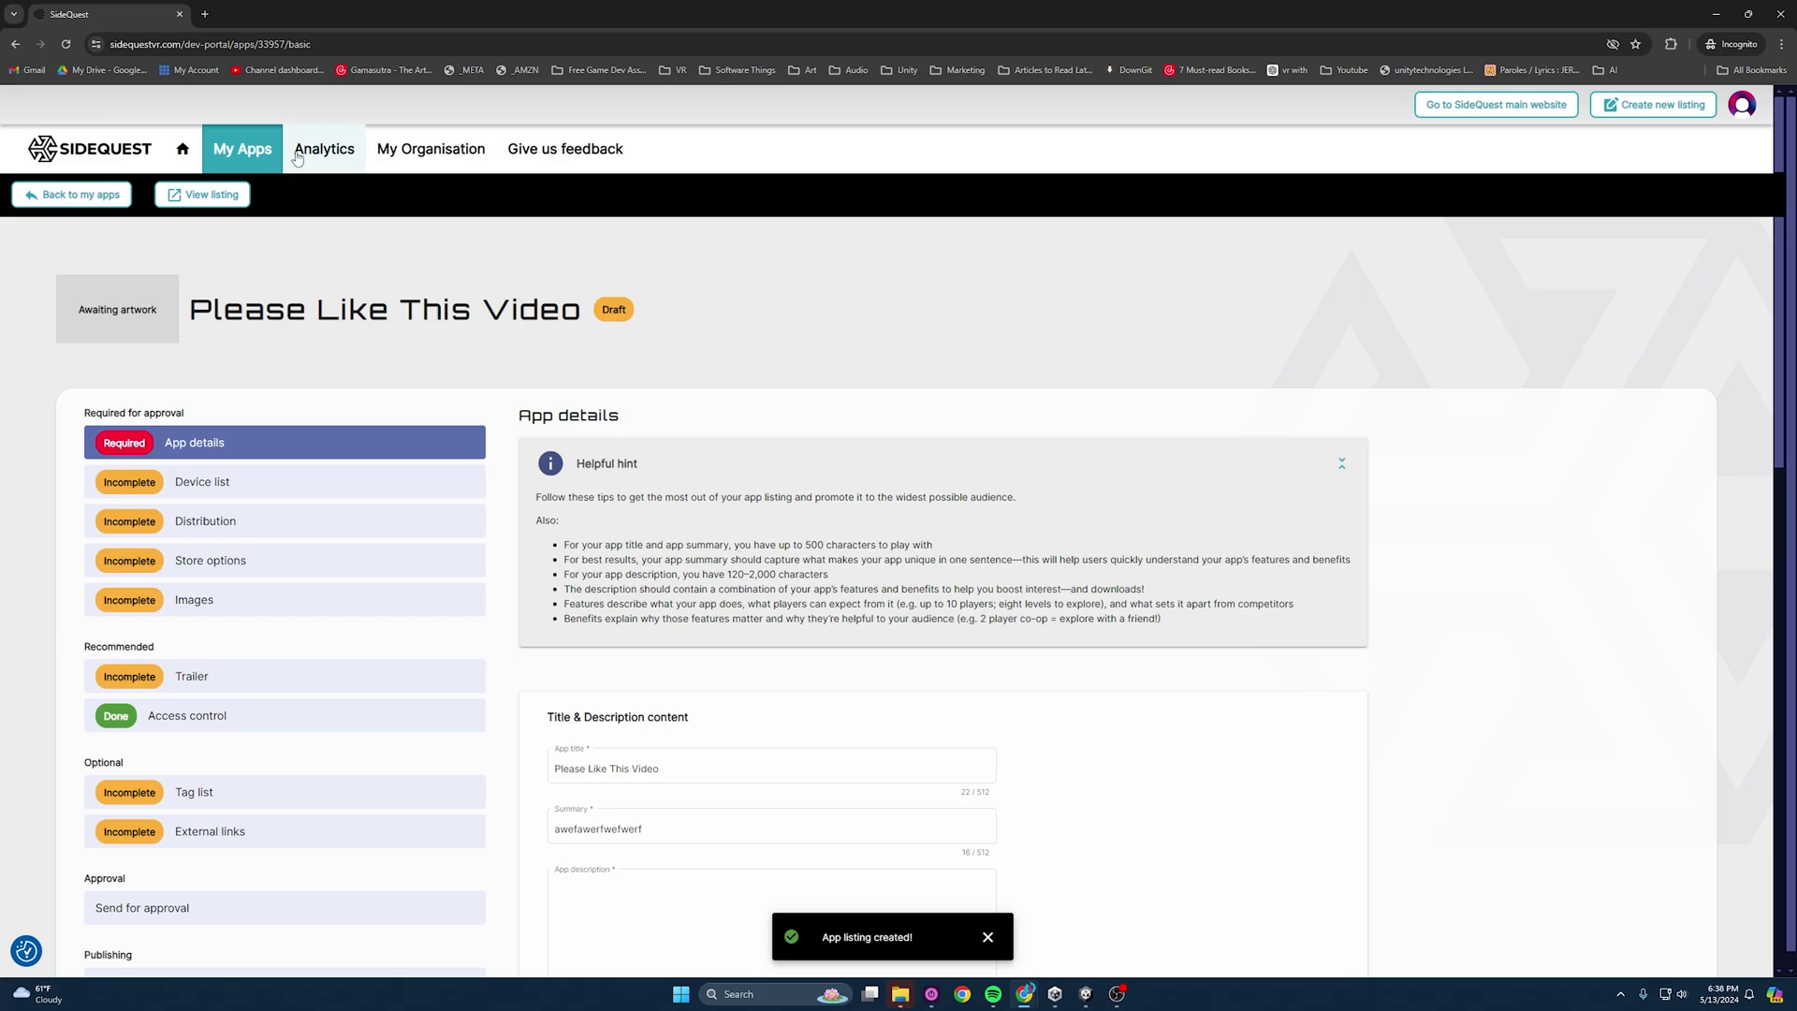
Look over the organisation's members page.
{"action": "left_click", "coordinate": [385, 155]}
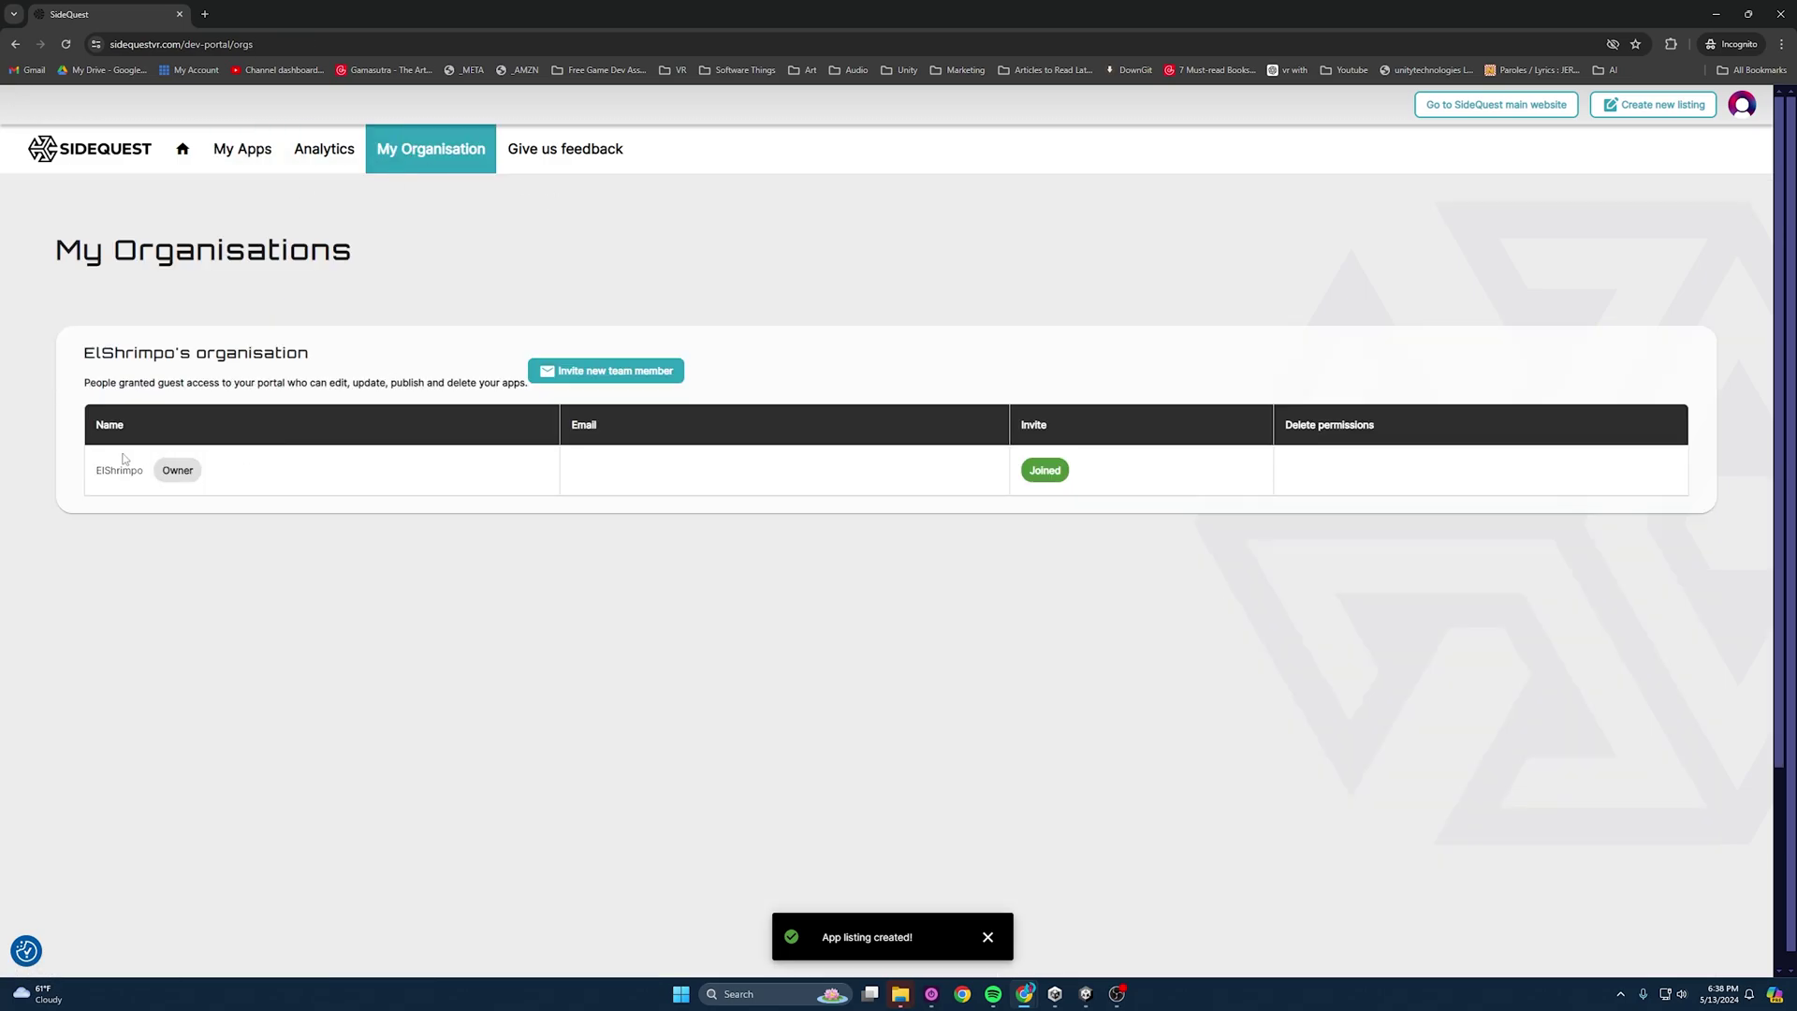
{"action": "key", "text": "ctrl+a"}
{"action": "left_click", "coordinate": [334, 499]}
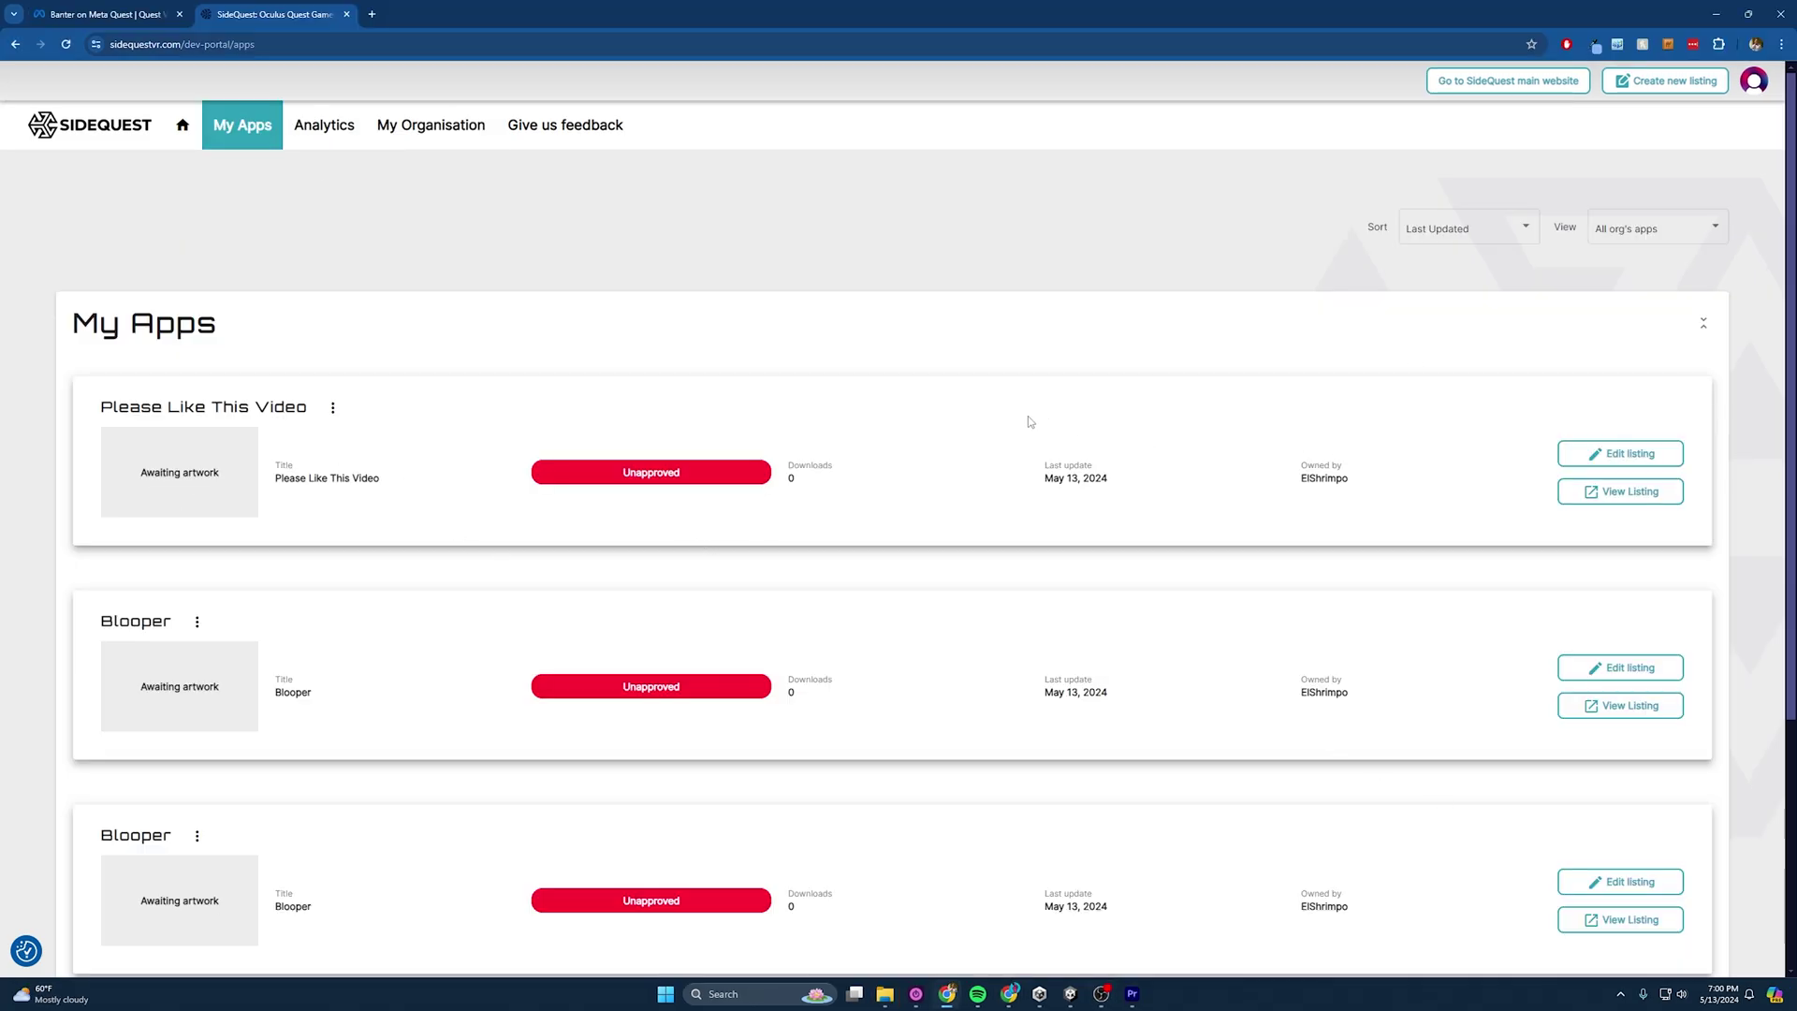
{"action": "left_click_drag", "start_coordinate": [1299, 476], "coordinate": [1411, 497]}
{"action": "left_click", "coordinate": [1411, 497]}
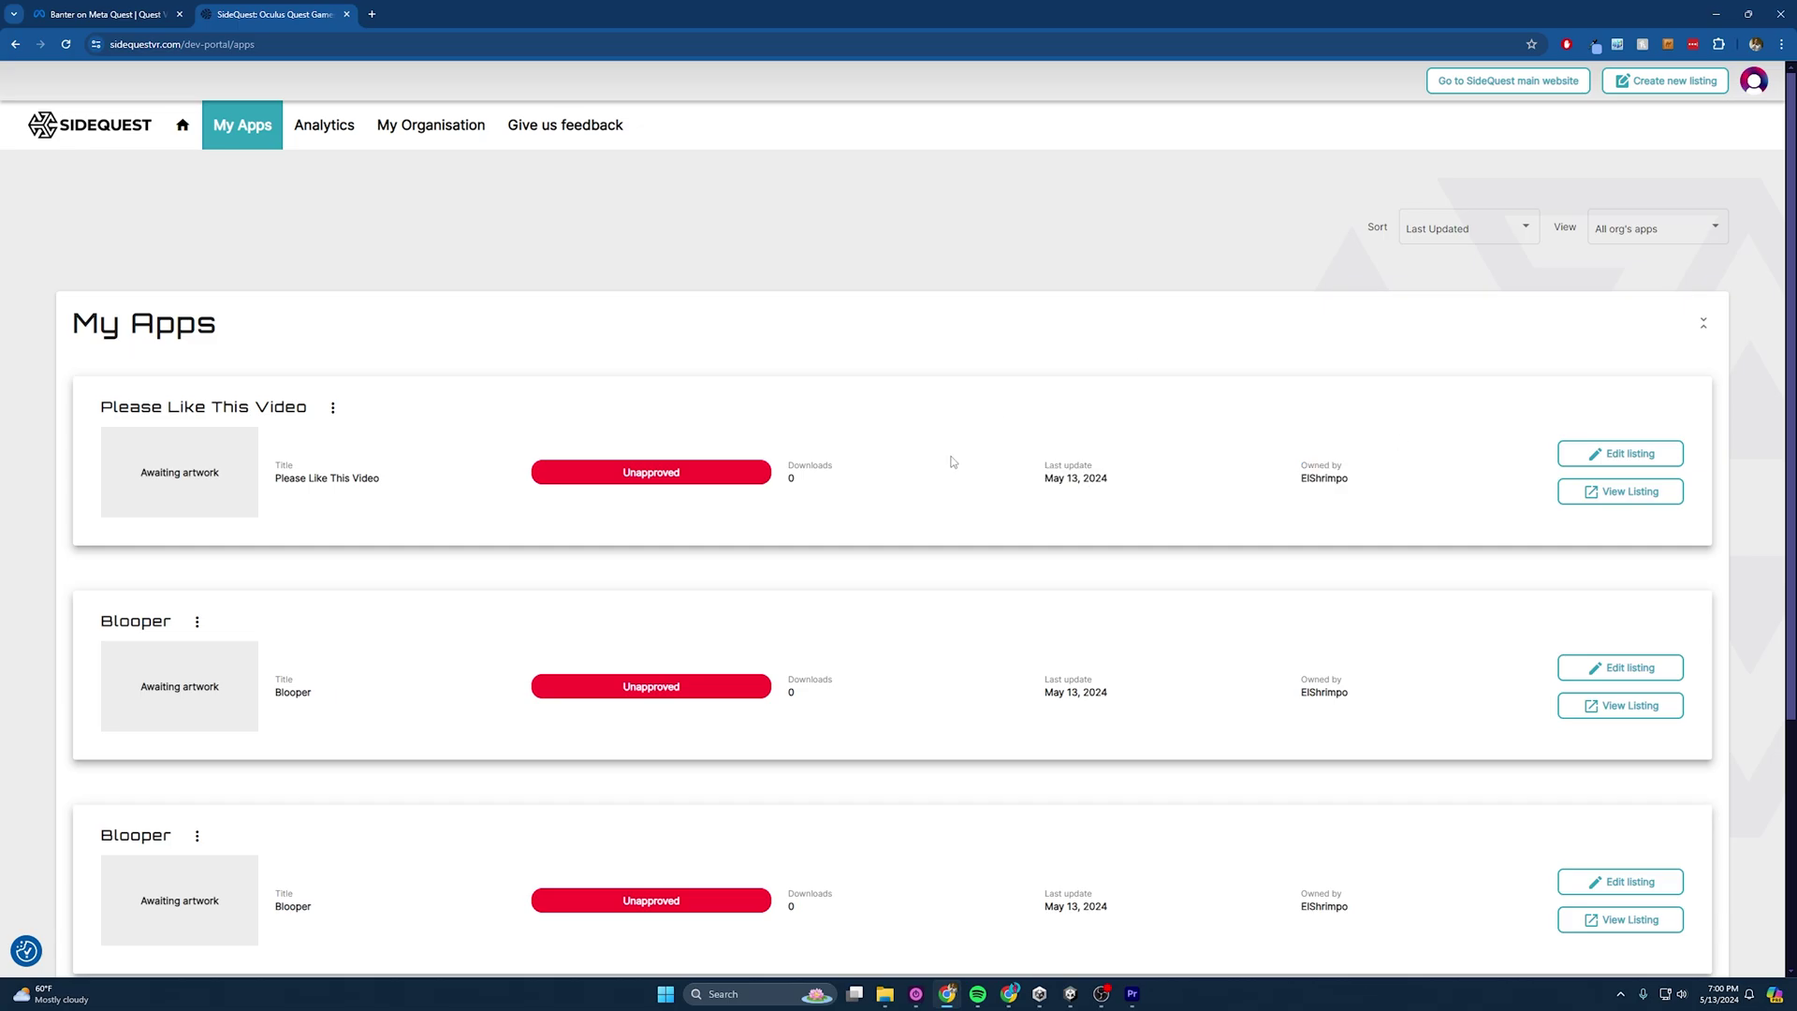
Open the newest listing's app details and select the Package name field.
{"action": "left_click", "coordinate": [1562, 452]}
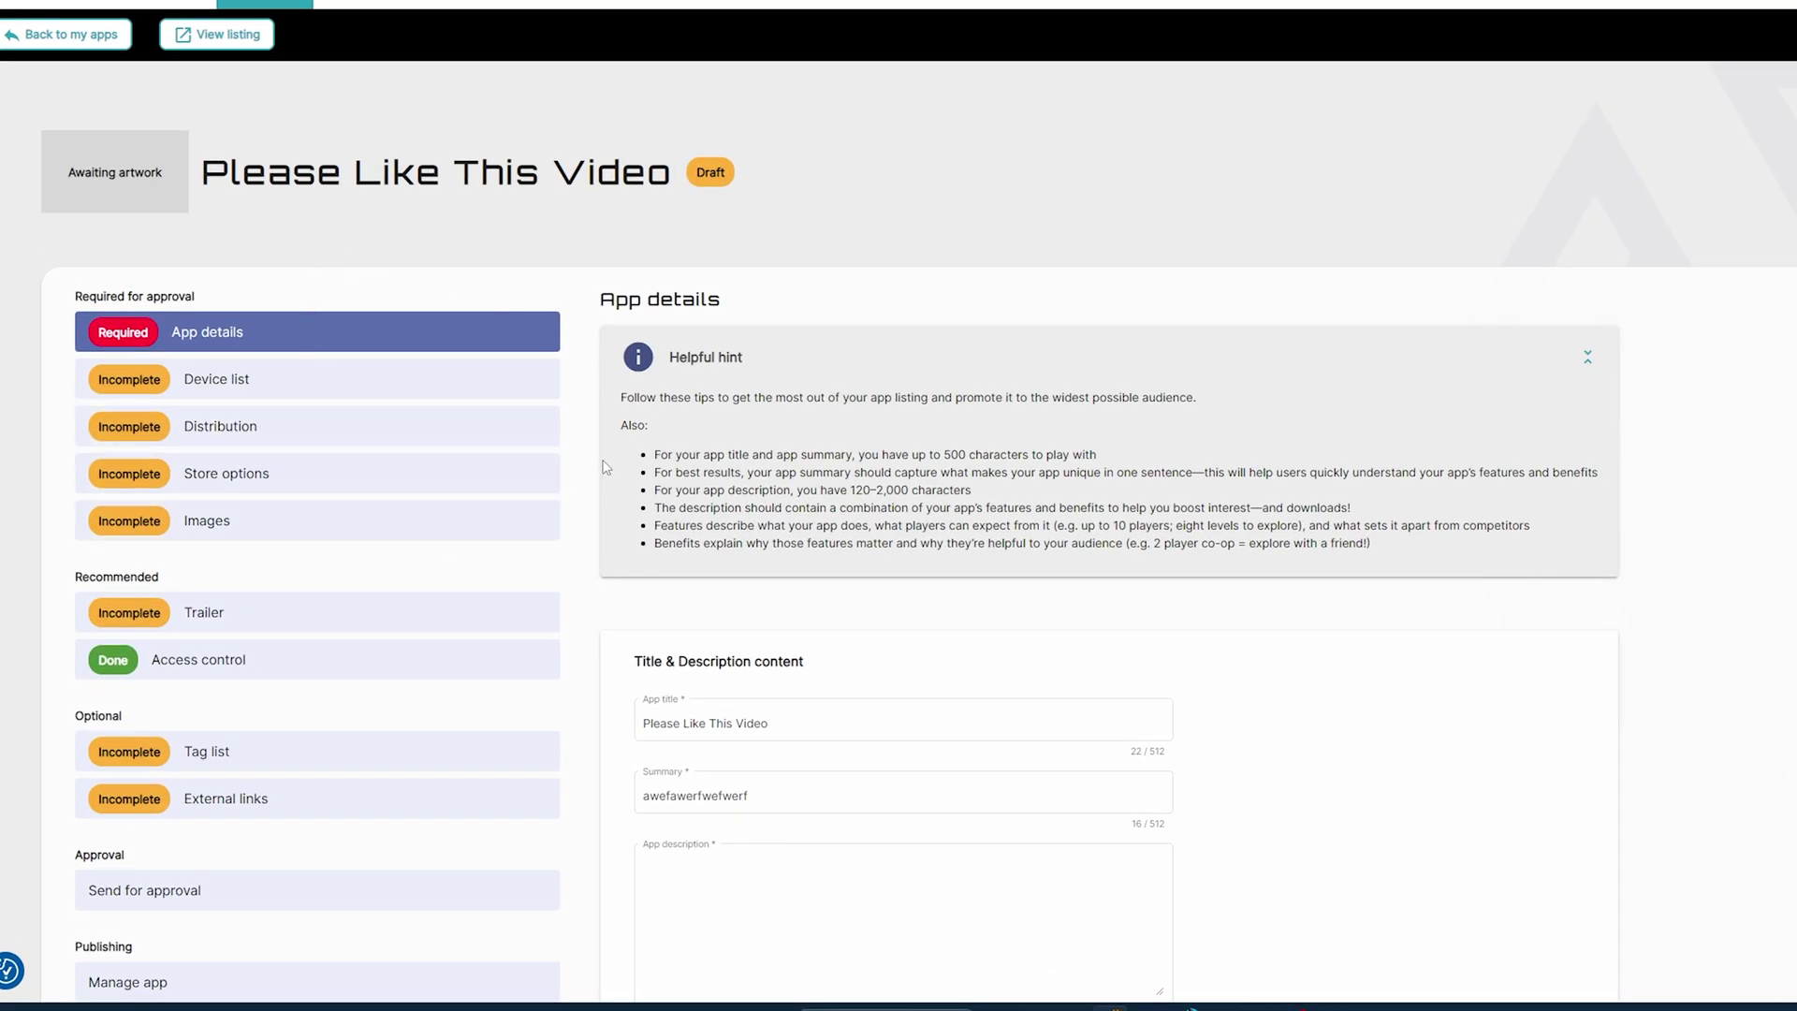
{"action": "scroll", "coordinate": [852, 487], "scroll_direction": "down", "scroll_amount": 3}
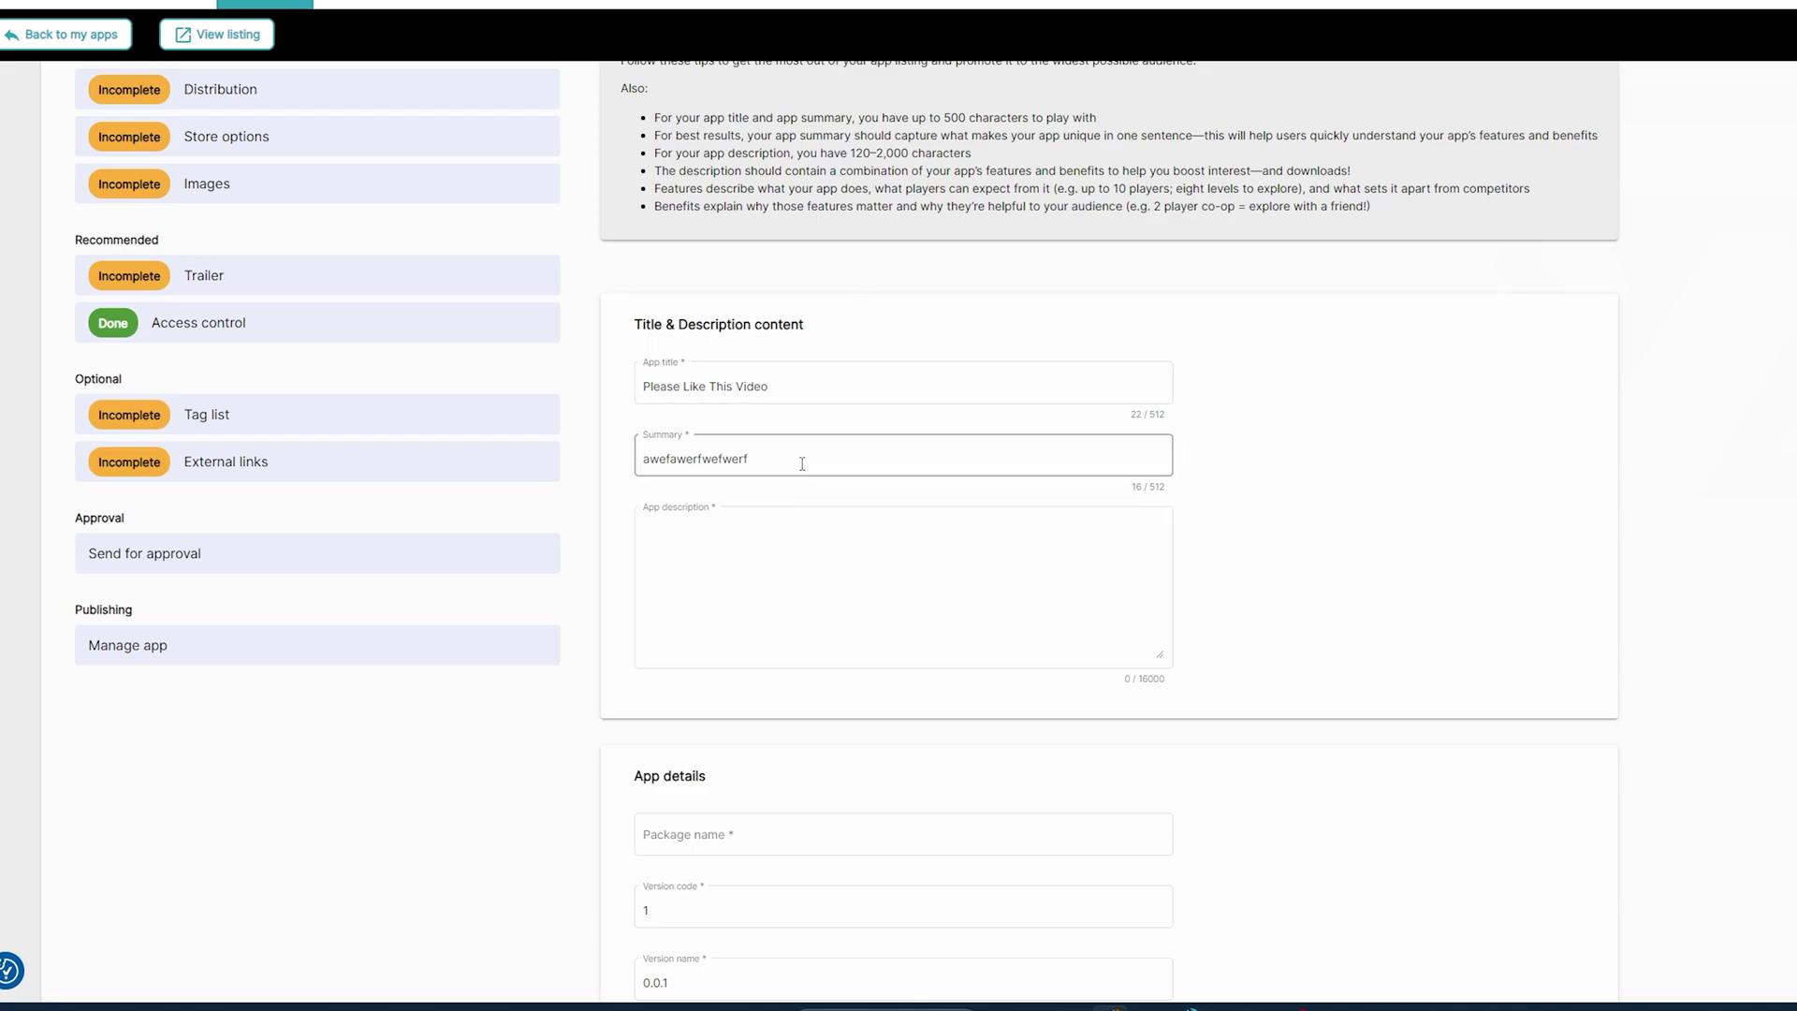
{"action": "scroll", "coordinate": [1037, 411], "scroll_direction": "up", "scroll_amount": 3}
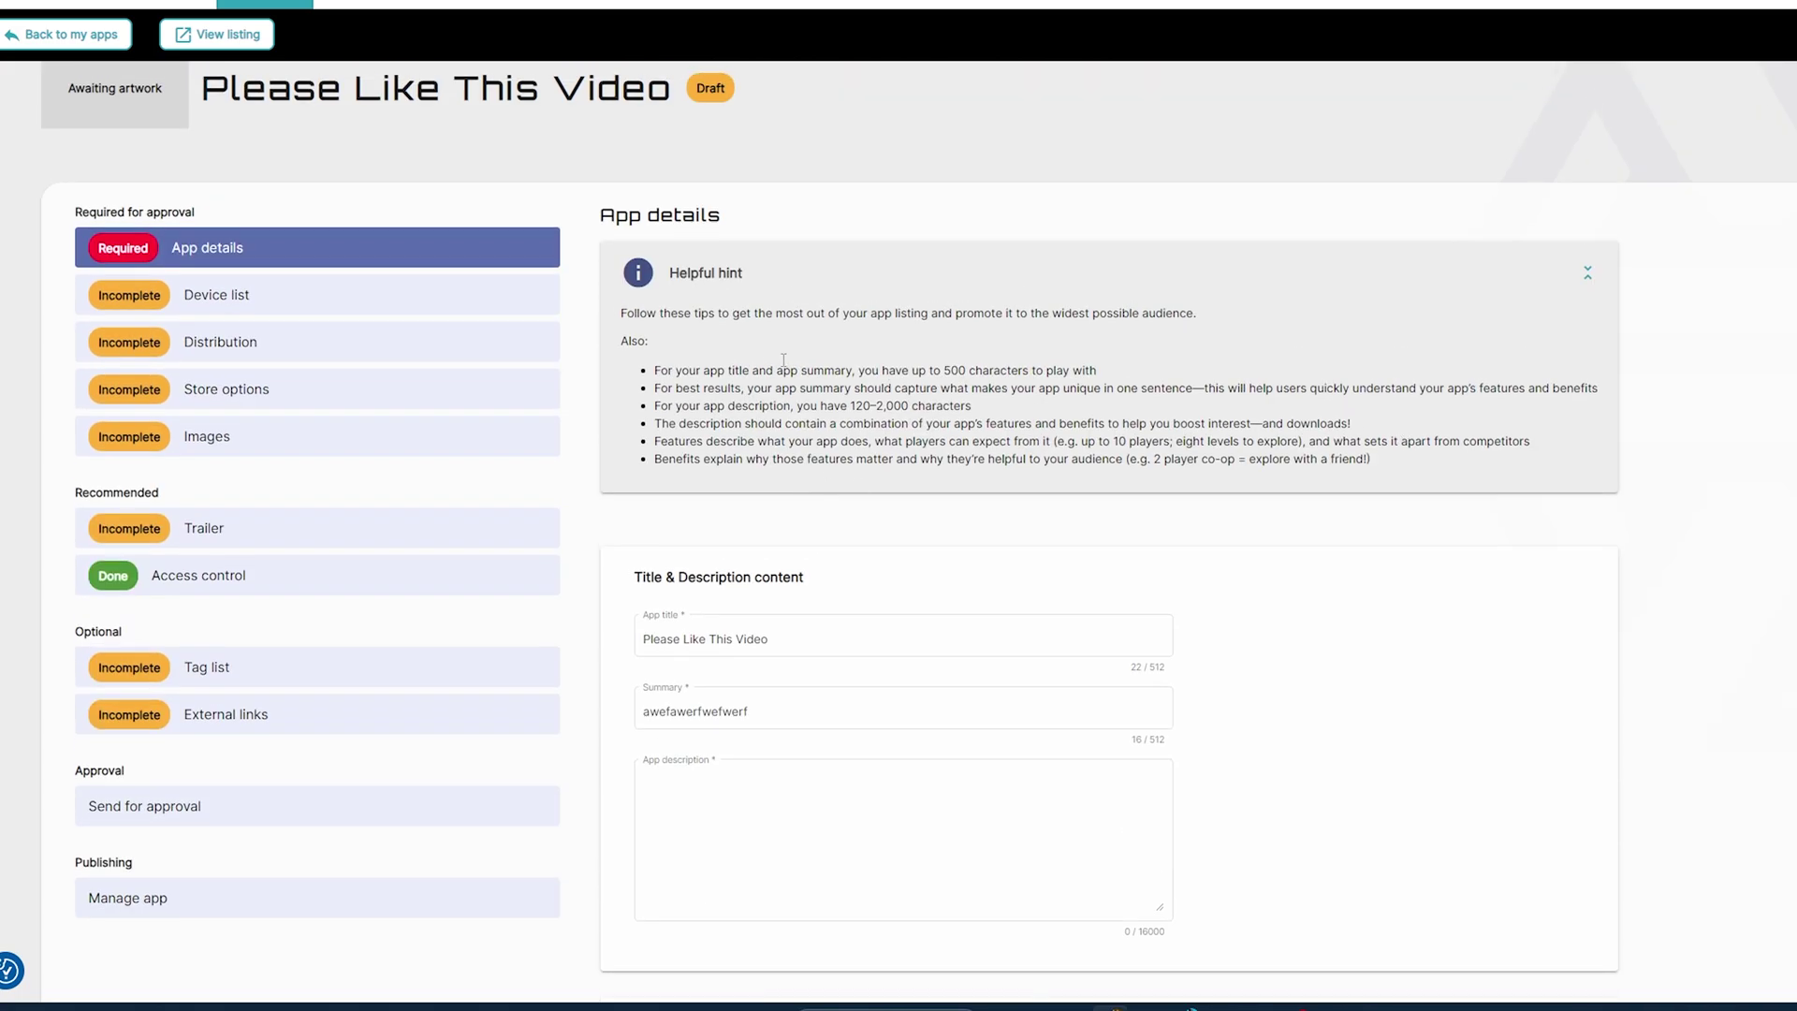
{"action": "scroll", "coordinate": [926, 472], "scroll_direction": "down", "scroll_amount": 7}
{"action": "left_click", "coordinate": [903, 330]}
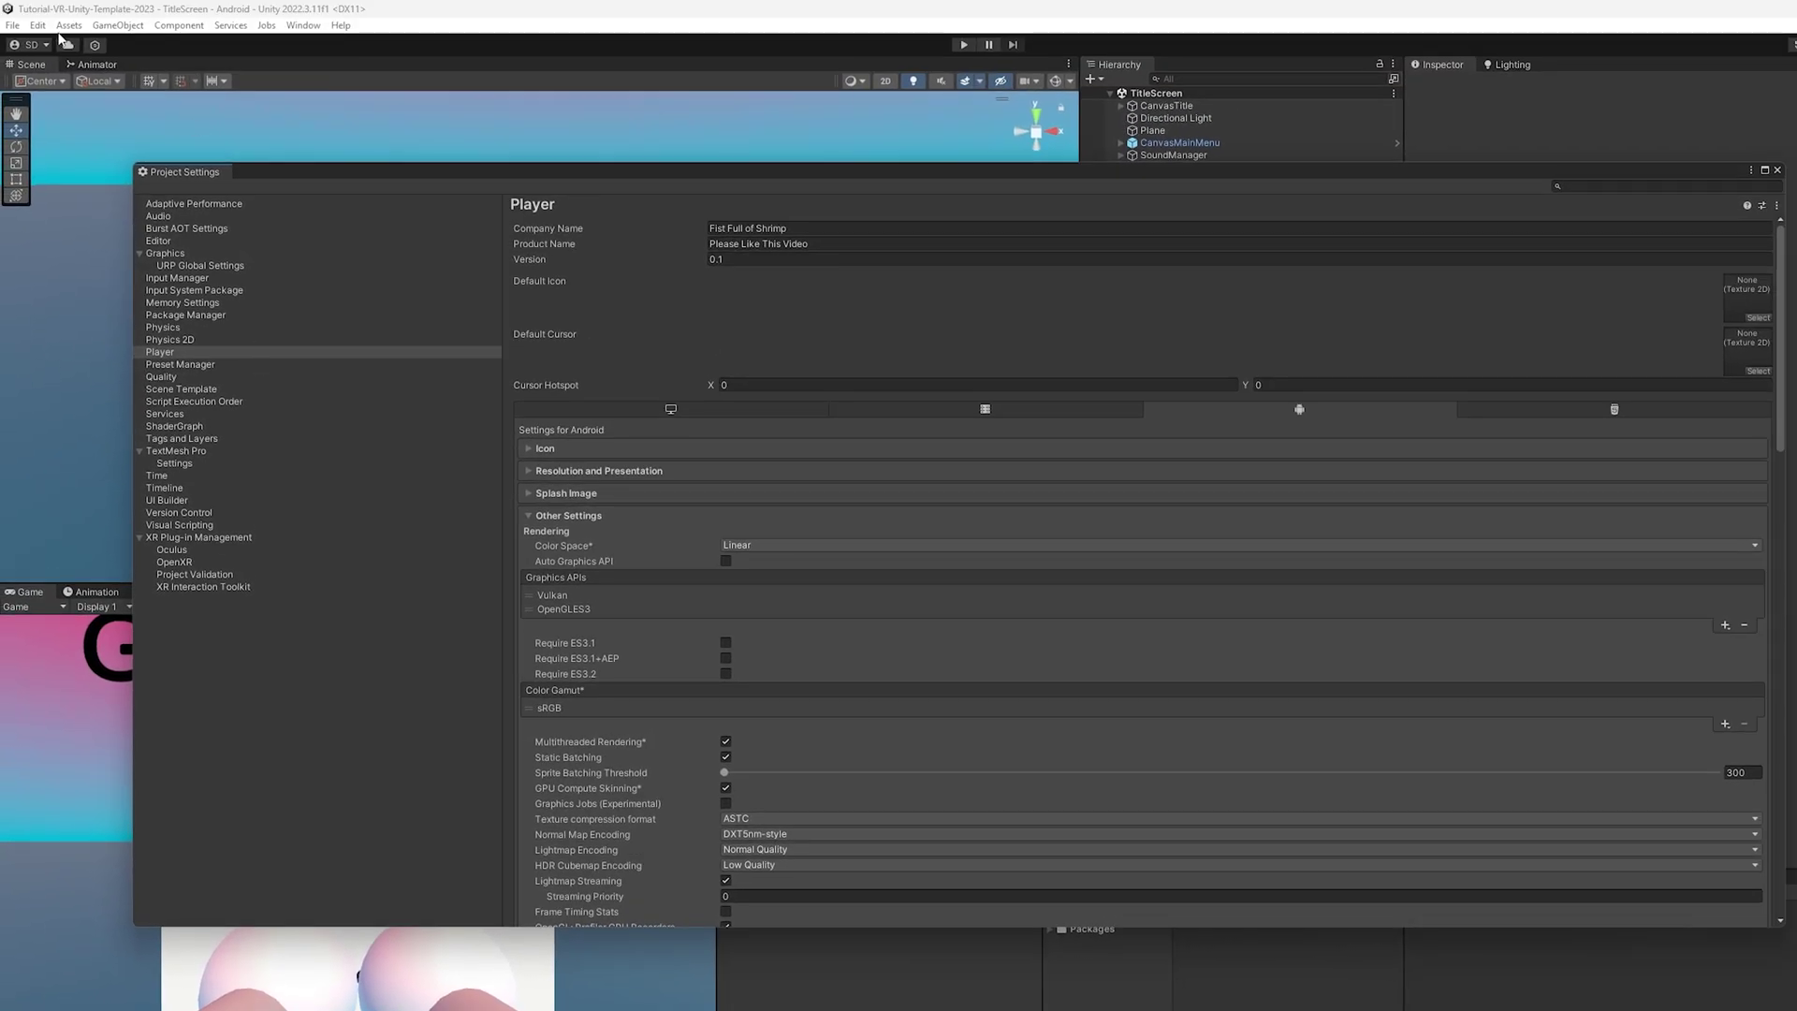
Find package name com.FistFullofShrimp.PleaseLikeThisVideo under Player > Other Settings > Identification.
{"action": "left_click", "coordinate": [38, 25]}
{"action": "left_click", "coordinate": [103, 508]}
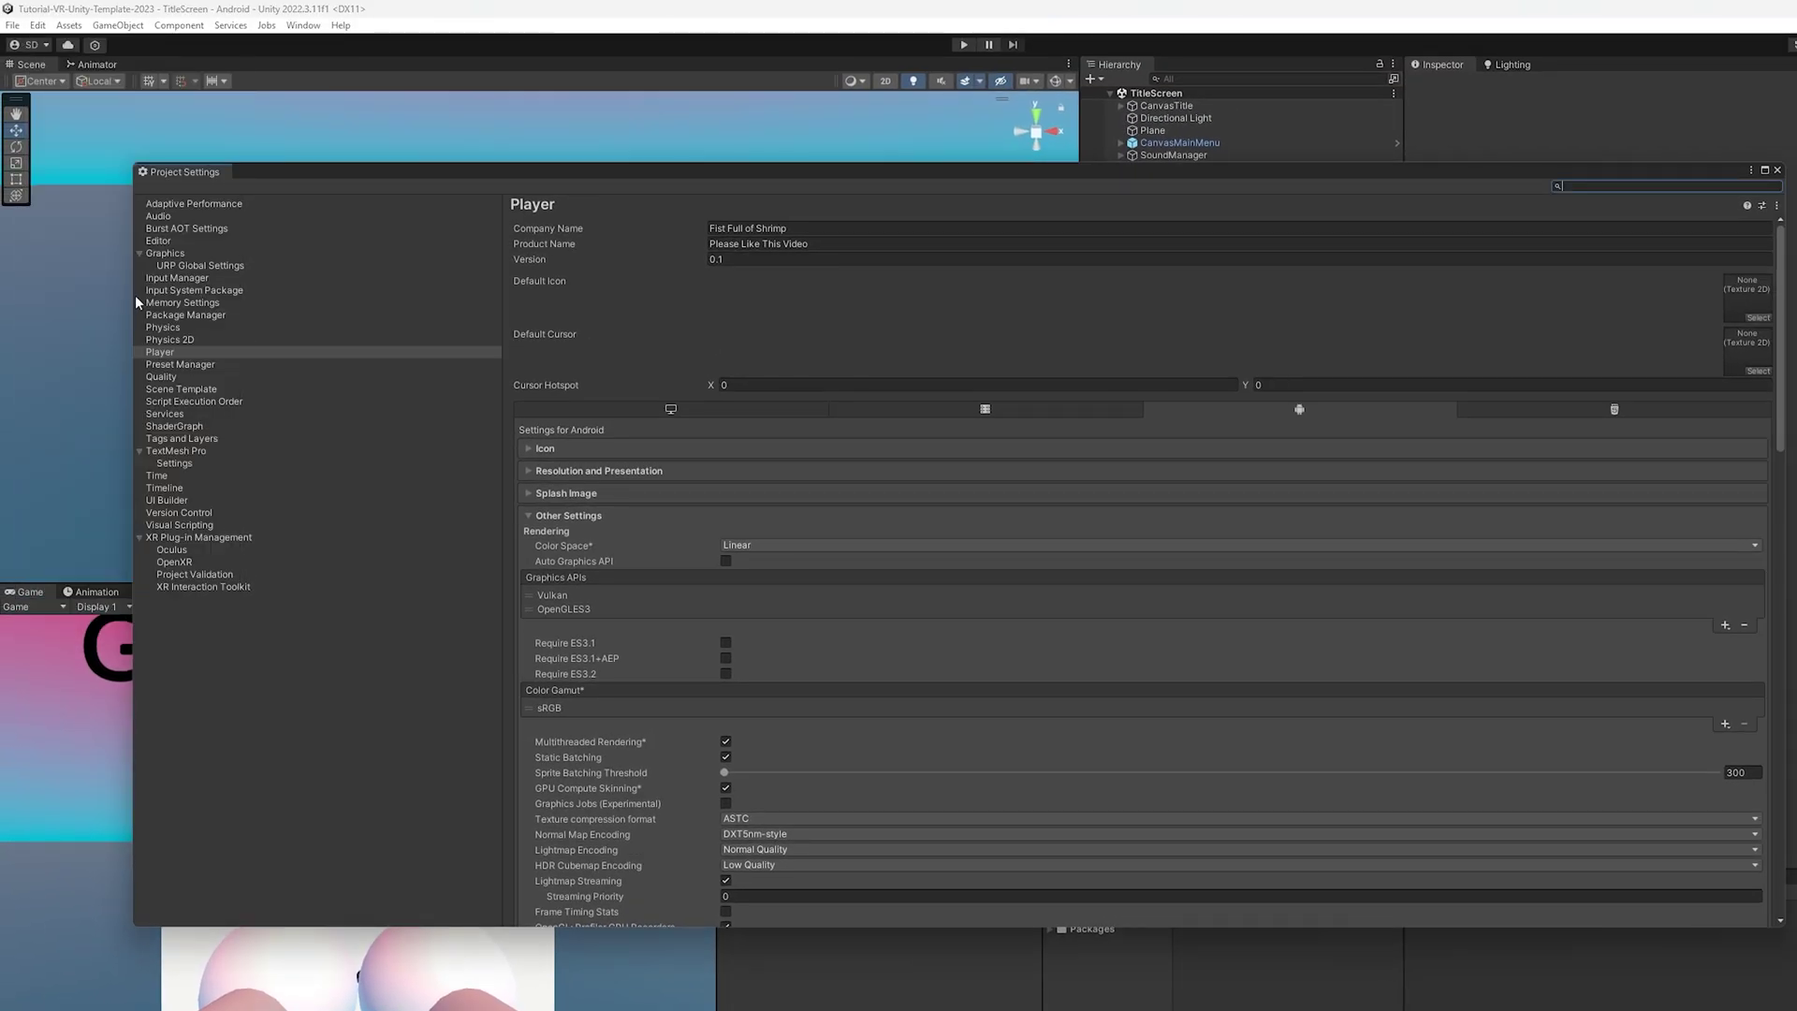
{"action": "left_click", "coordinate": [182, 354]}
{"action": "scroll", "coordinate": [863, 563], "scroll_direction": "down", "scroll_amount": 3}
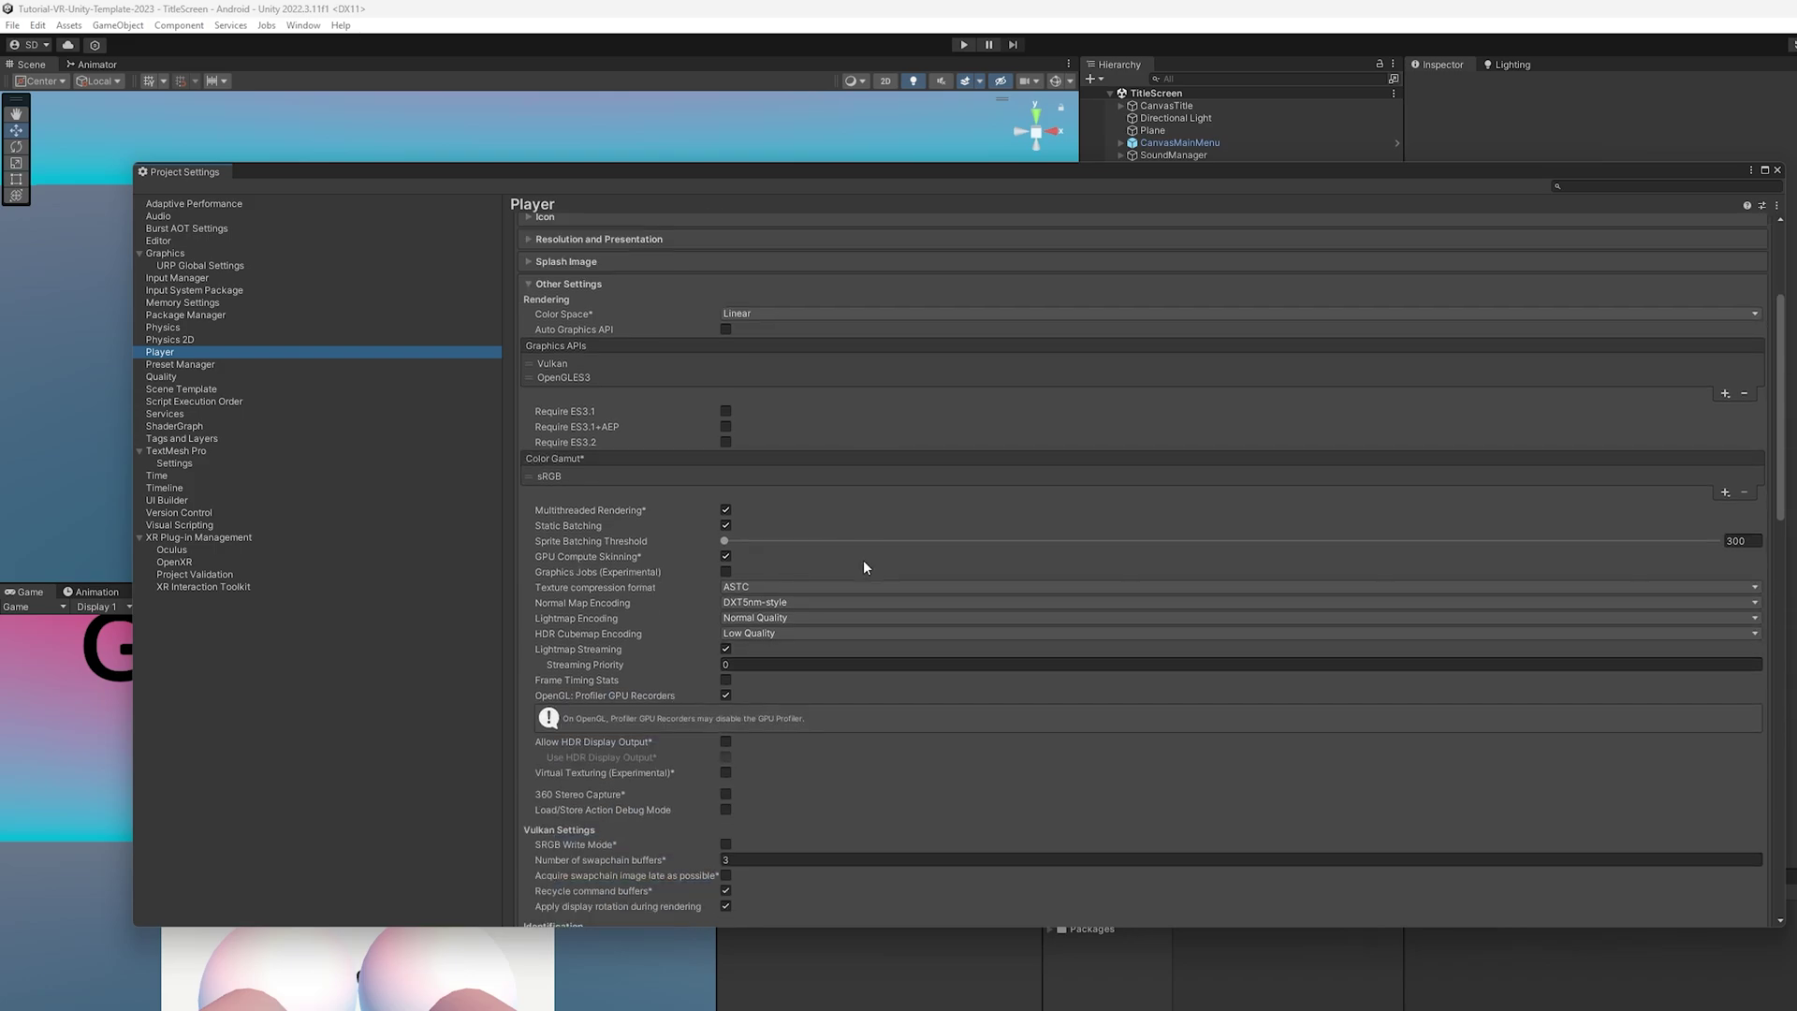
{"action": "scroll", "coordinate": [863, 567], "scroll_direction": "down", "scroll_amount": 5}
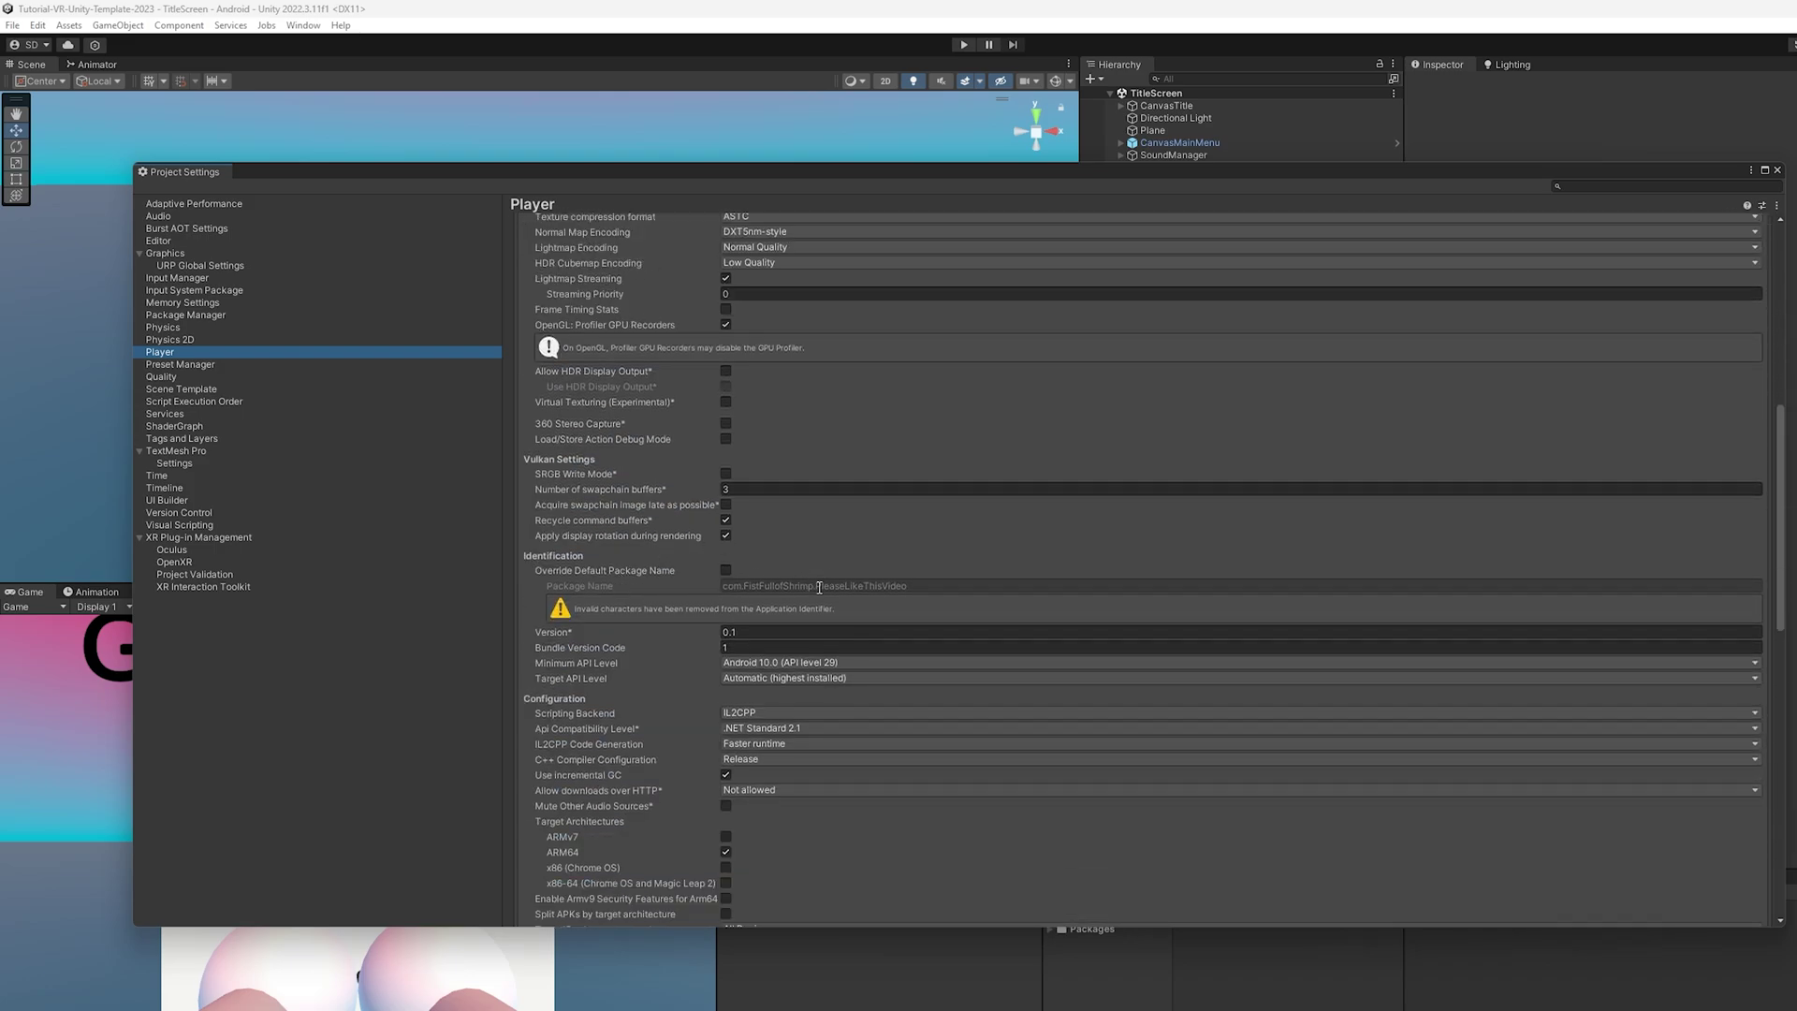
{"action": "scroll", "coordinate": [959, 587], "scroll_direction": "up", "scroll_amount": 8}
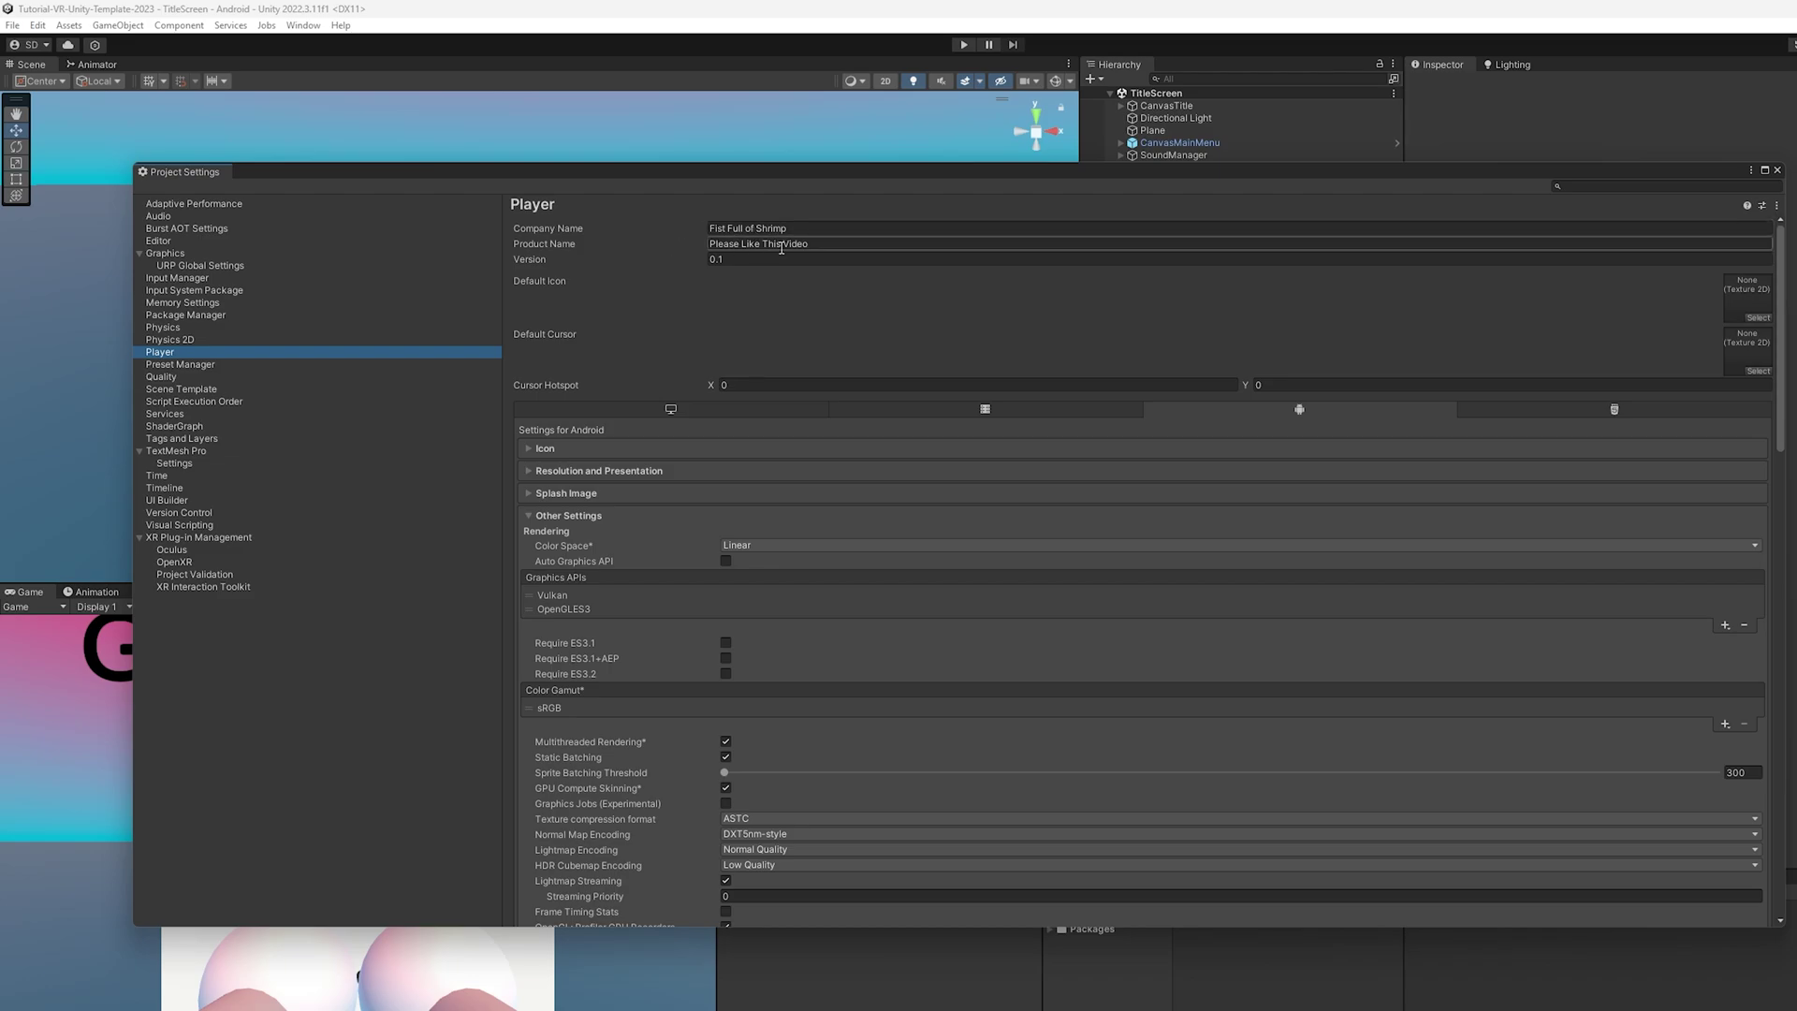
{"action": "scroll", "coordinate": [868, 645], "scroll_direction": "down", "scroll_amount": 1}
{"action": "scroll", "coordinate": [868, 644], "scroll_direction": "down", "scroll_amount": 7}
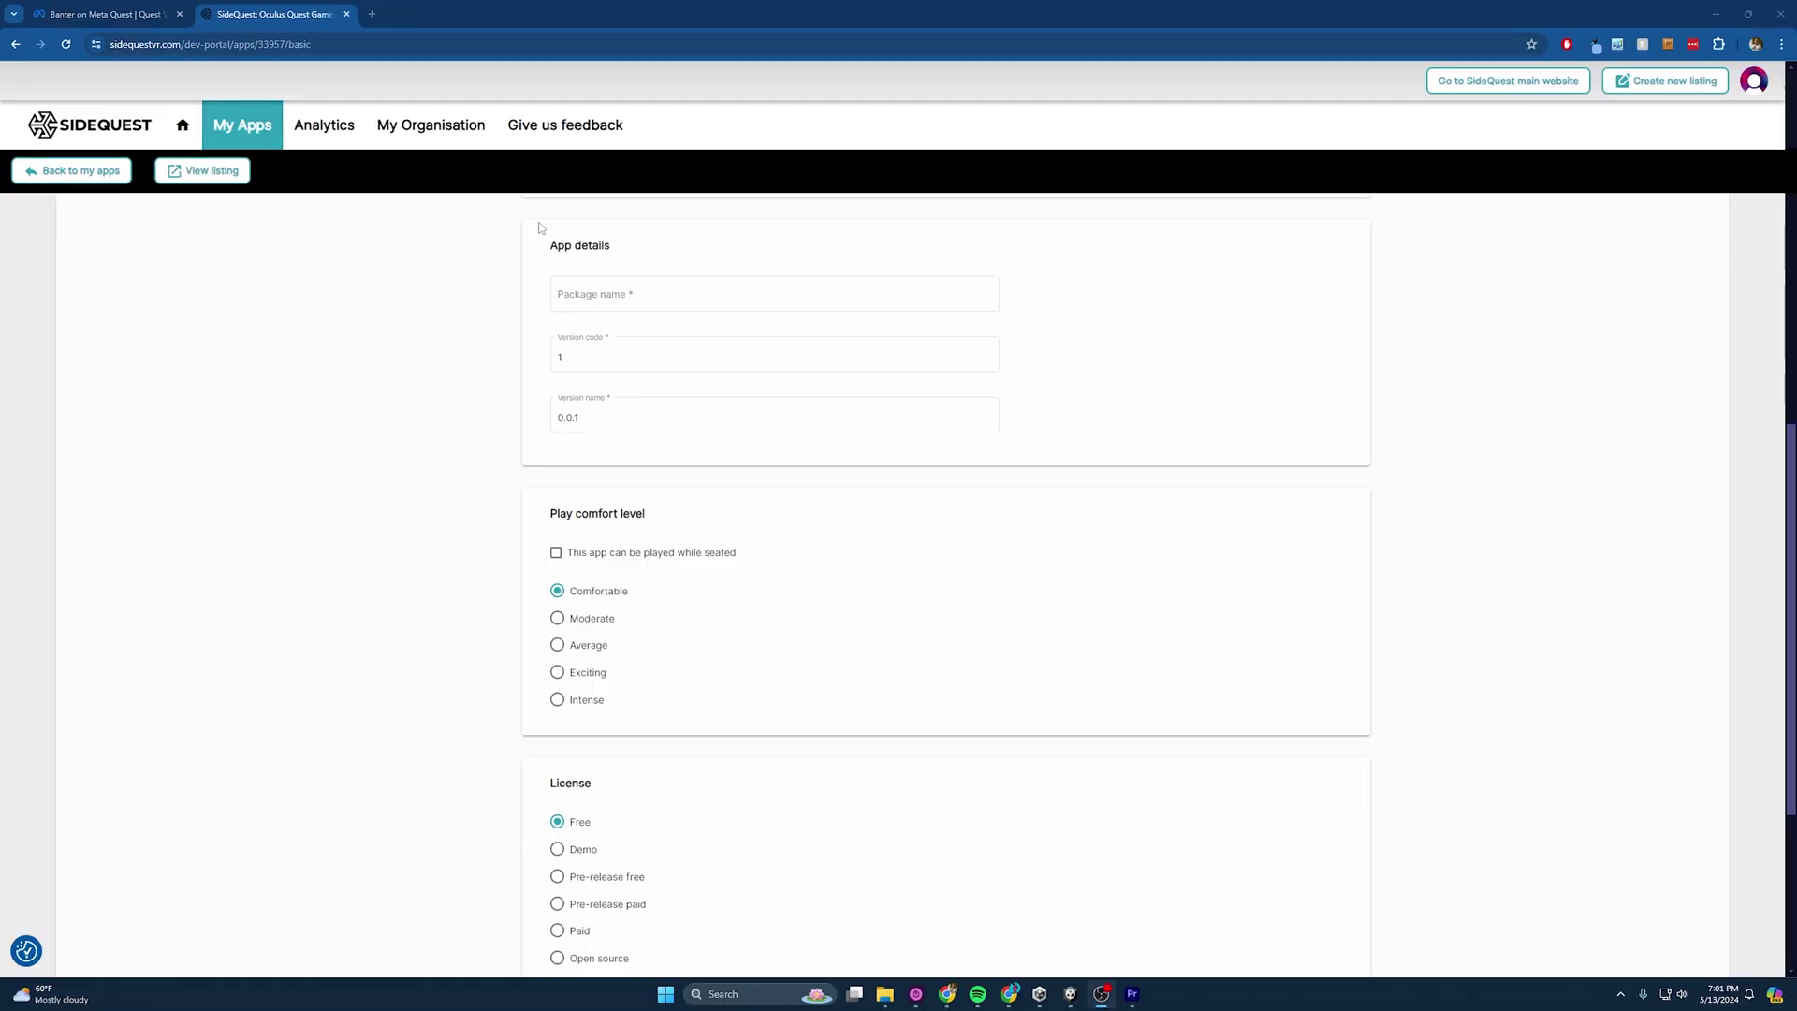
Enter the package name com.fistfullofshrimp.pleaselikethisvideo in App details.
{"action": "left_click", "coordinate": [692, 296]}
{"action": "type", "text": "c"}
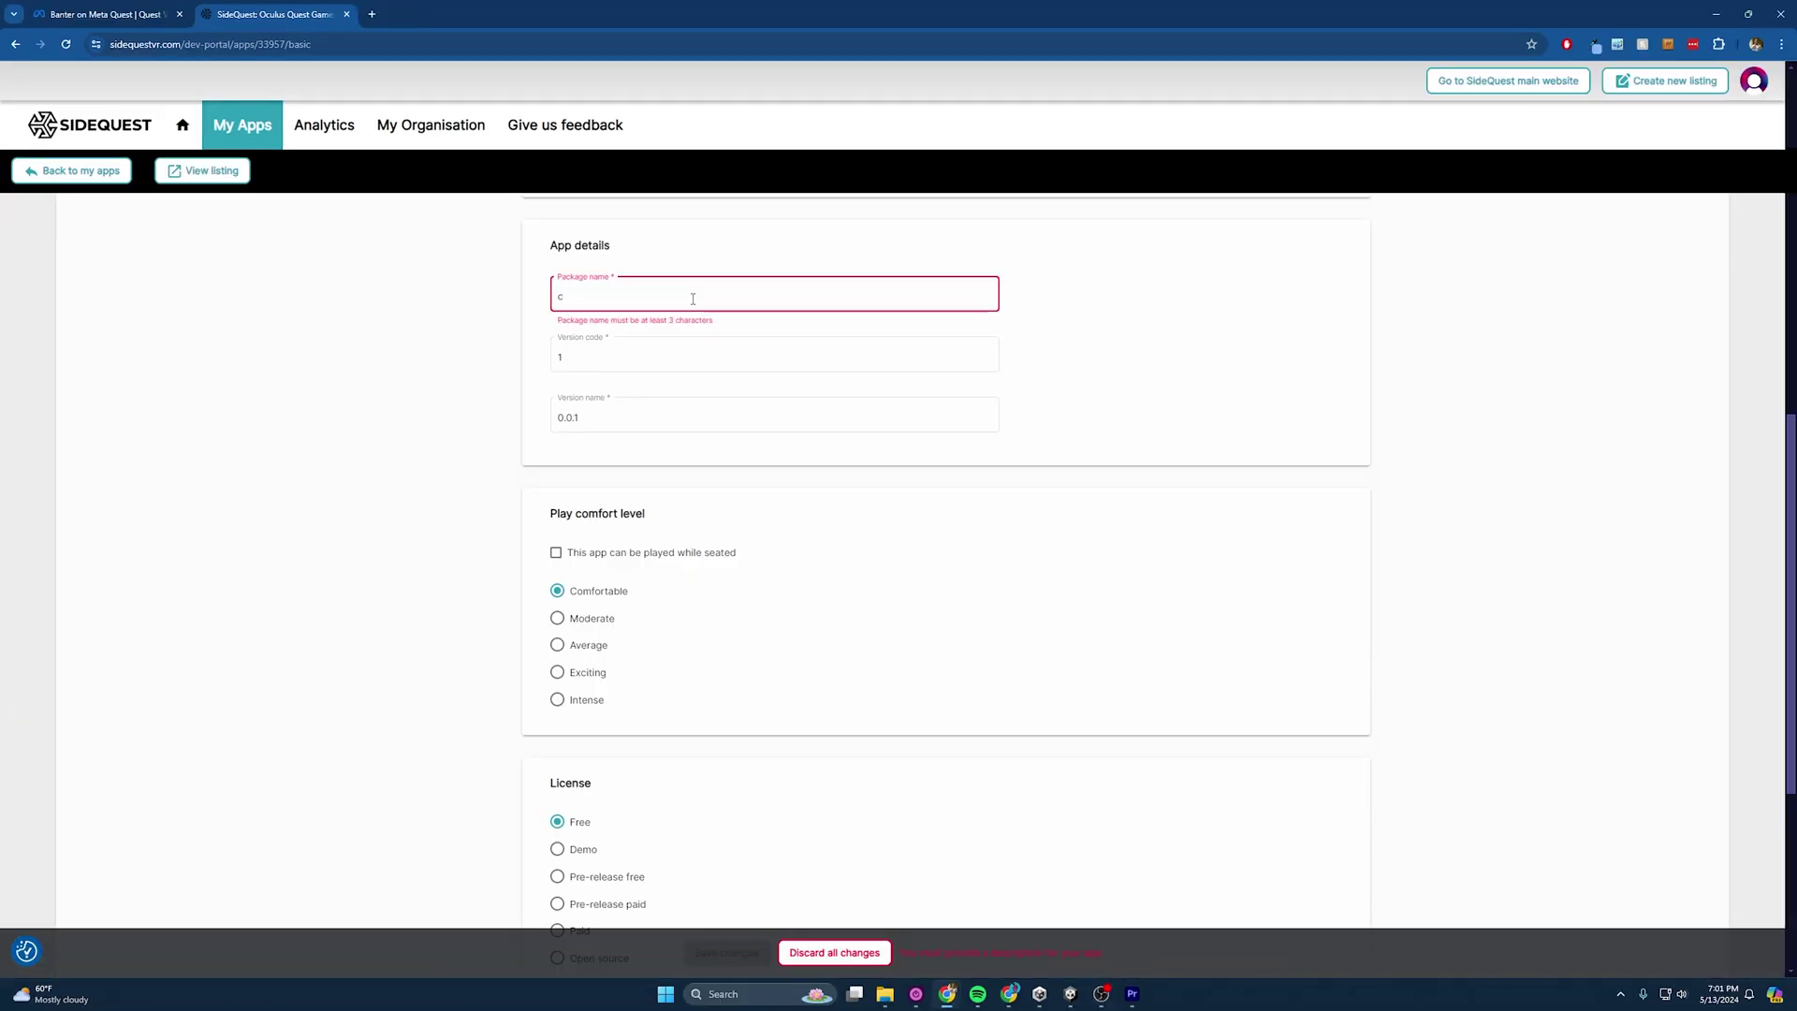
{"action": "type", "text": "om.fistfullofshrimp.pleaselikeithisvideo"}
{"action": "key", "text": "alt+Tab"}
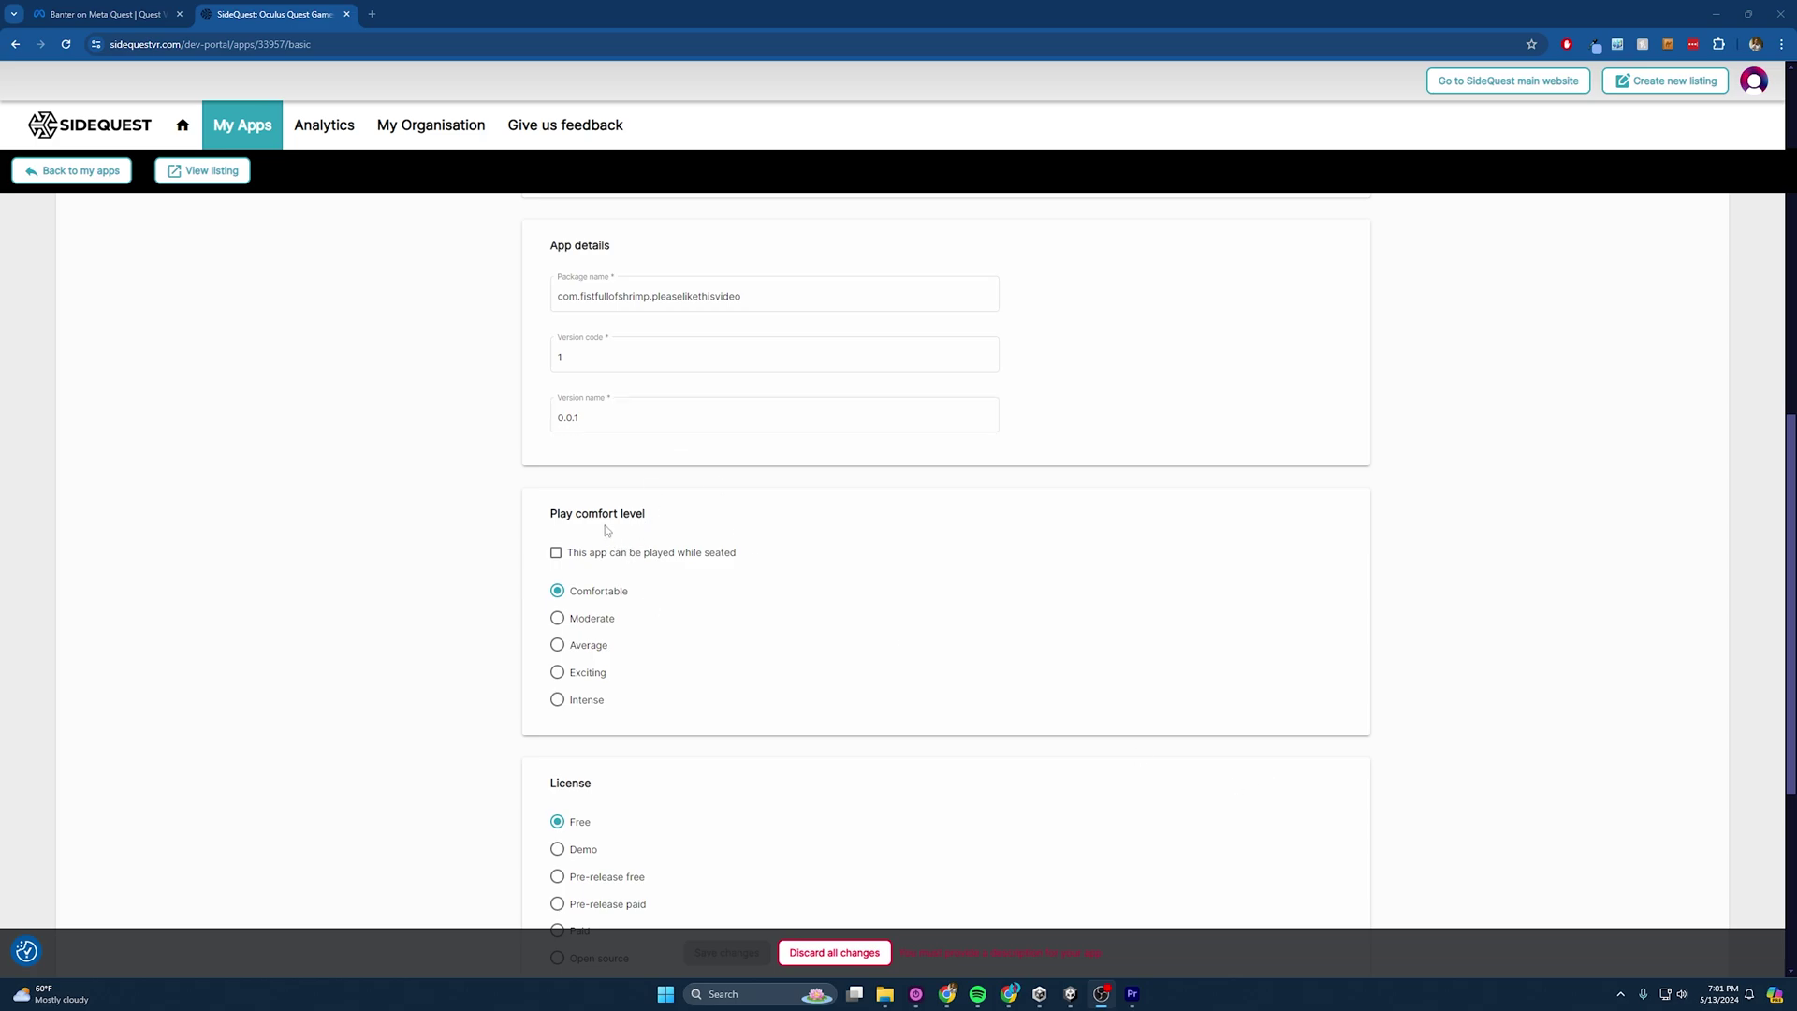
{"action": "scroll", "coordinate": [613, 543], "scroll_direction": "down", "scroll_amount": 2}
{"action": "scroll", "coordinate": [624, 562], "scroll_direction": "down", "scroll_amount": 2}
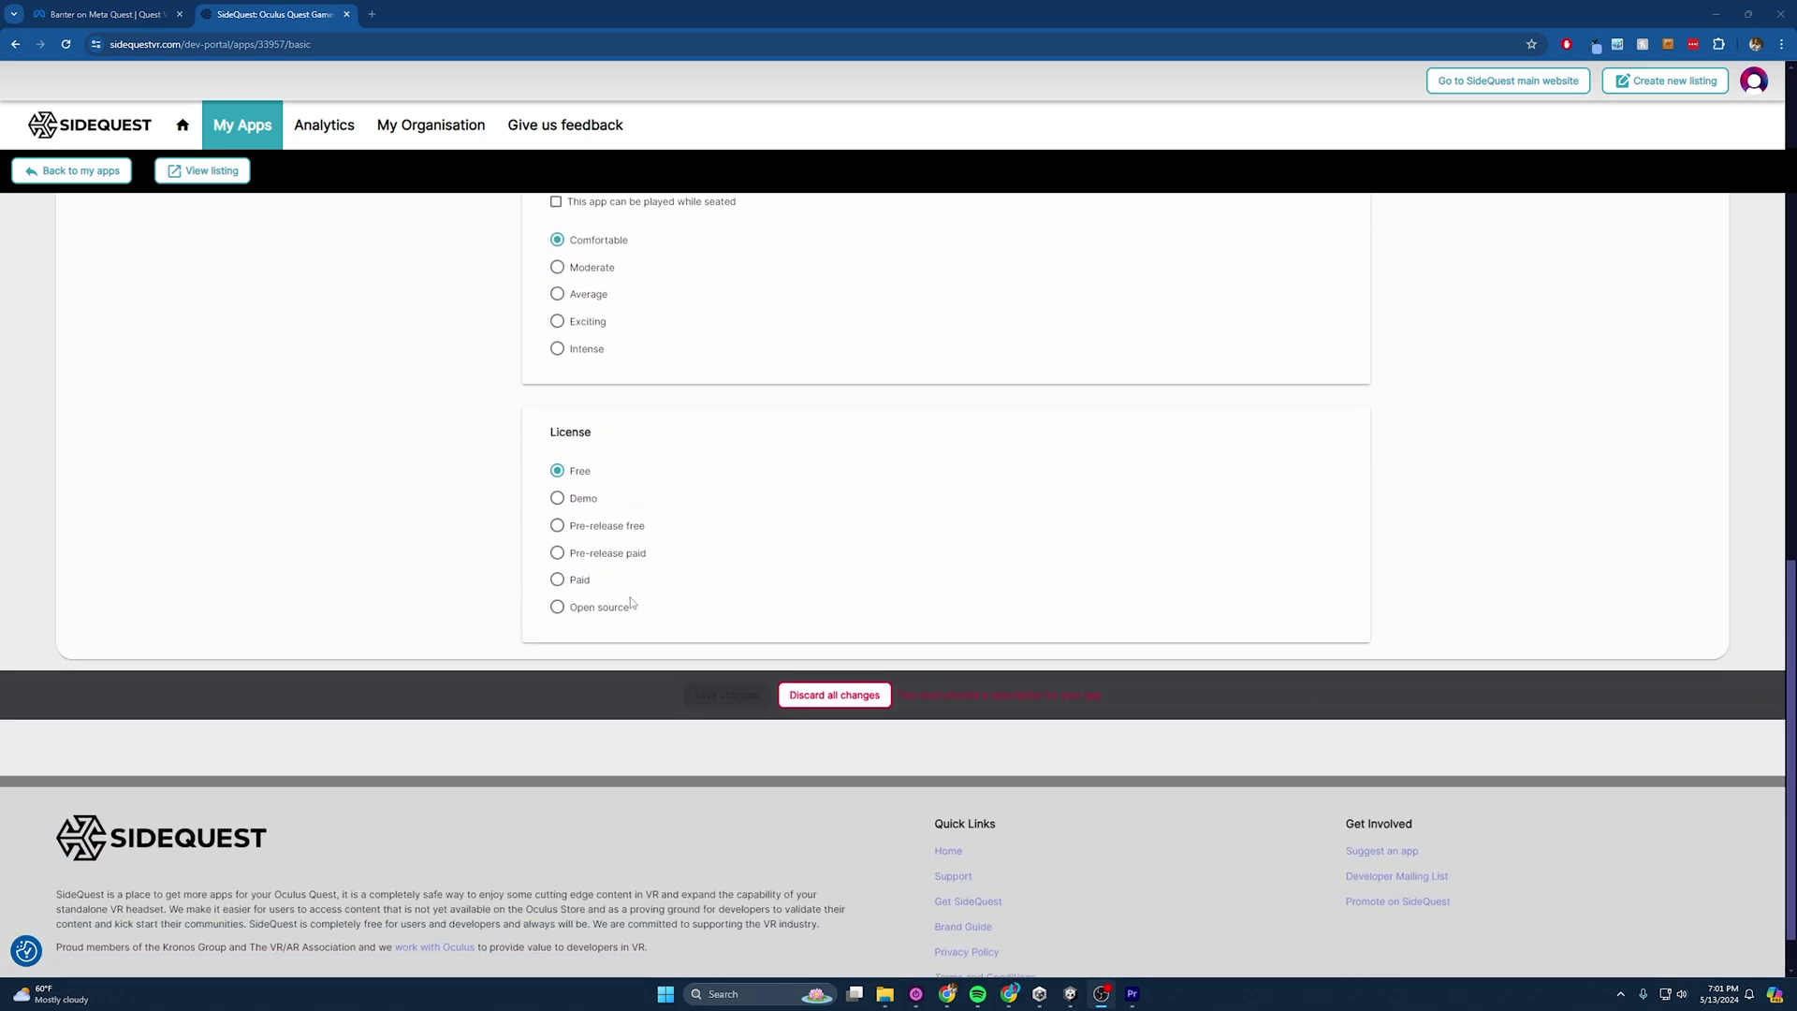
{"action": "scroll", "coordinate": [625, 586], "scroll_direction": "up", "scroll_amount": 10}
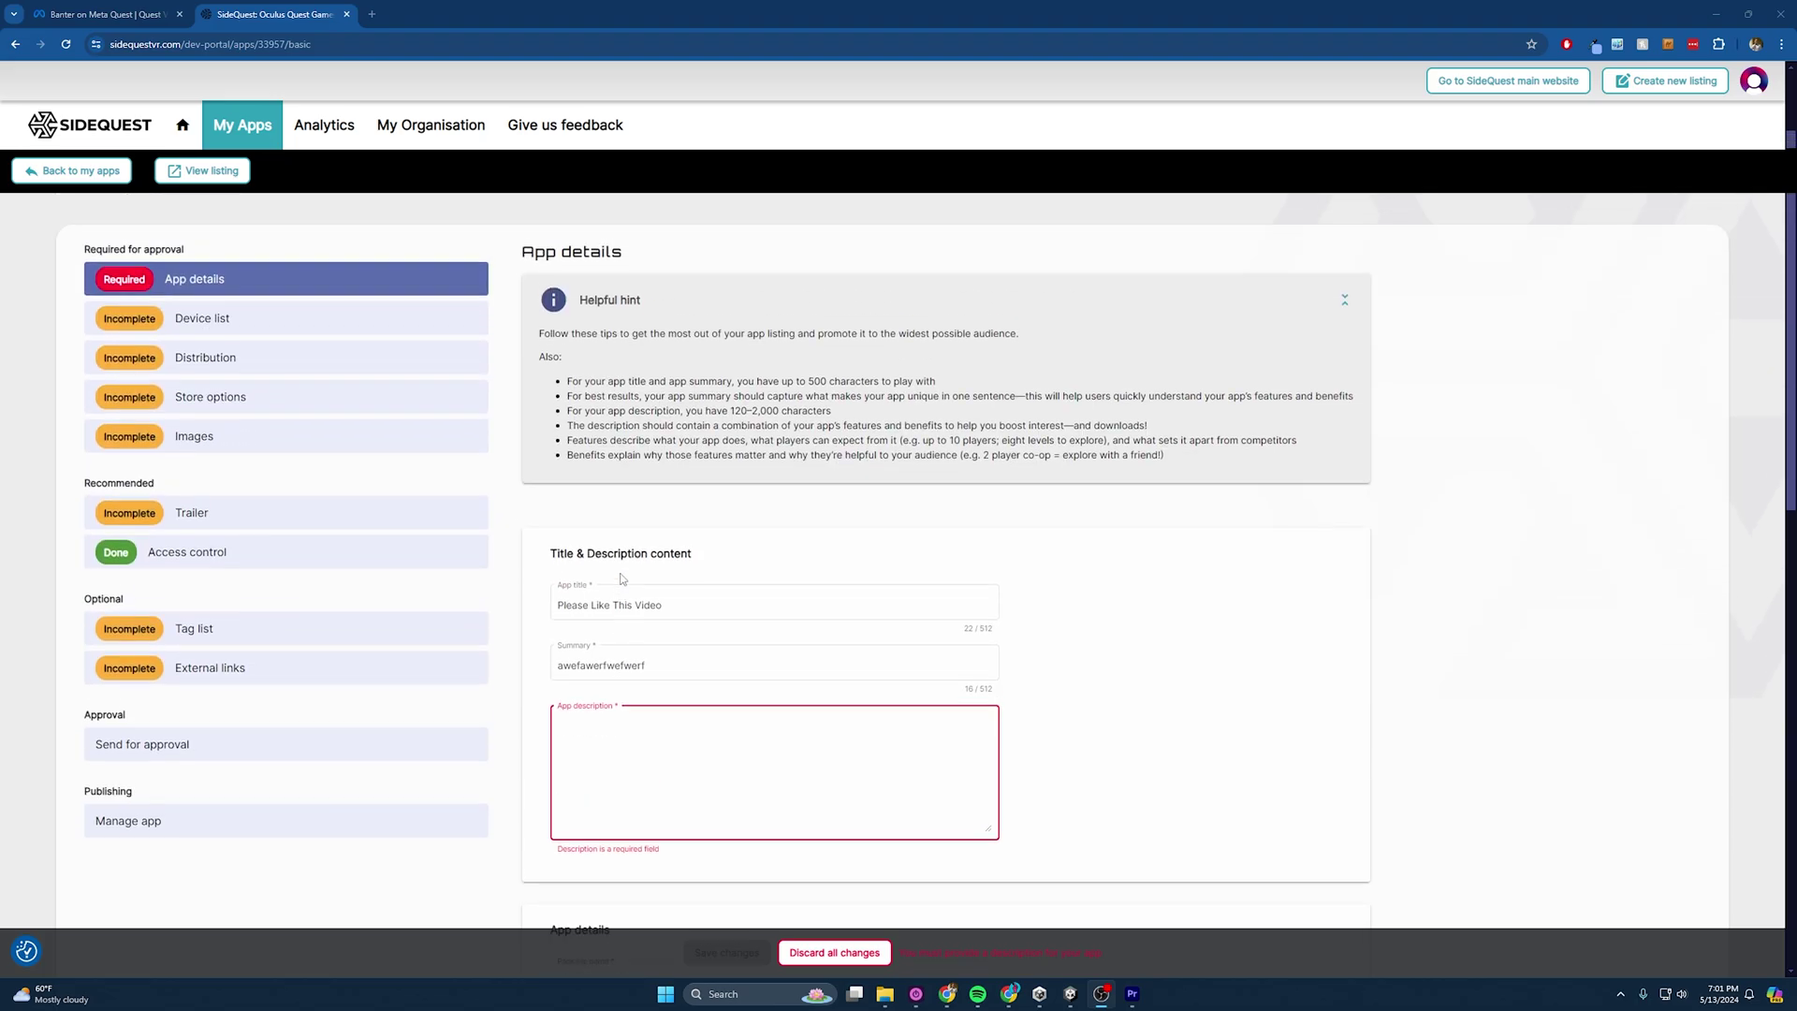
List Quest as a supported headset in the Device list, then go to Distribution.
{"action": "left_click", "coordinate": [202, 405]}
{"action": "left_click", "coordinate": [655, 439]}
{"action": "left_click", "coordinate": [566, 450]}
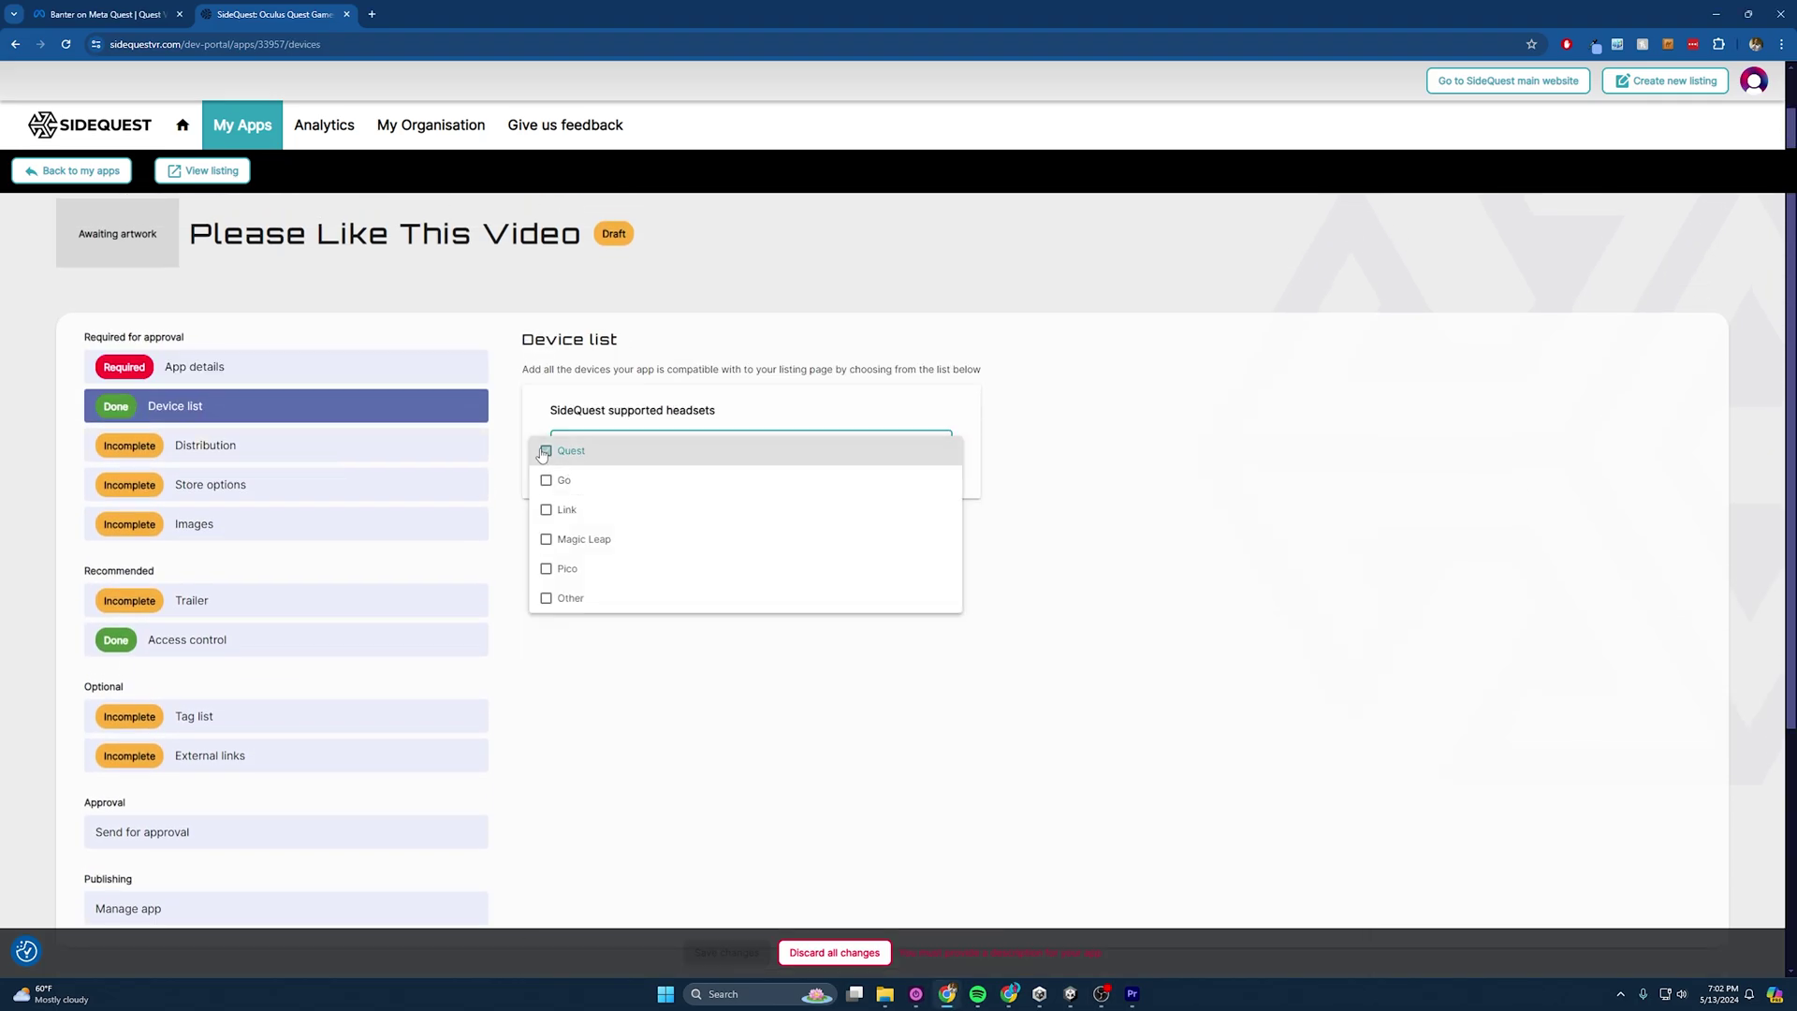
{"action": "left_click", "coordinate": [388, 463]}
{"action": "left_click", "coordinate": [389, 448]}
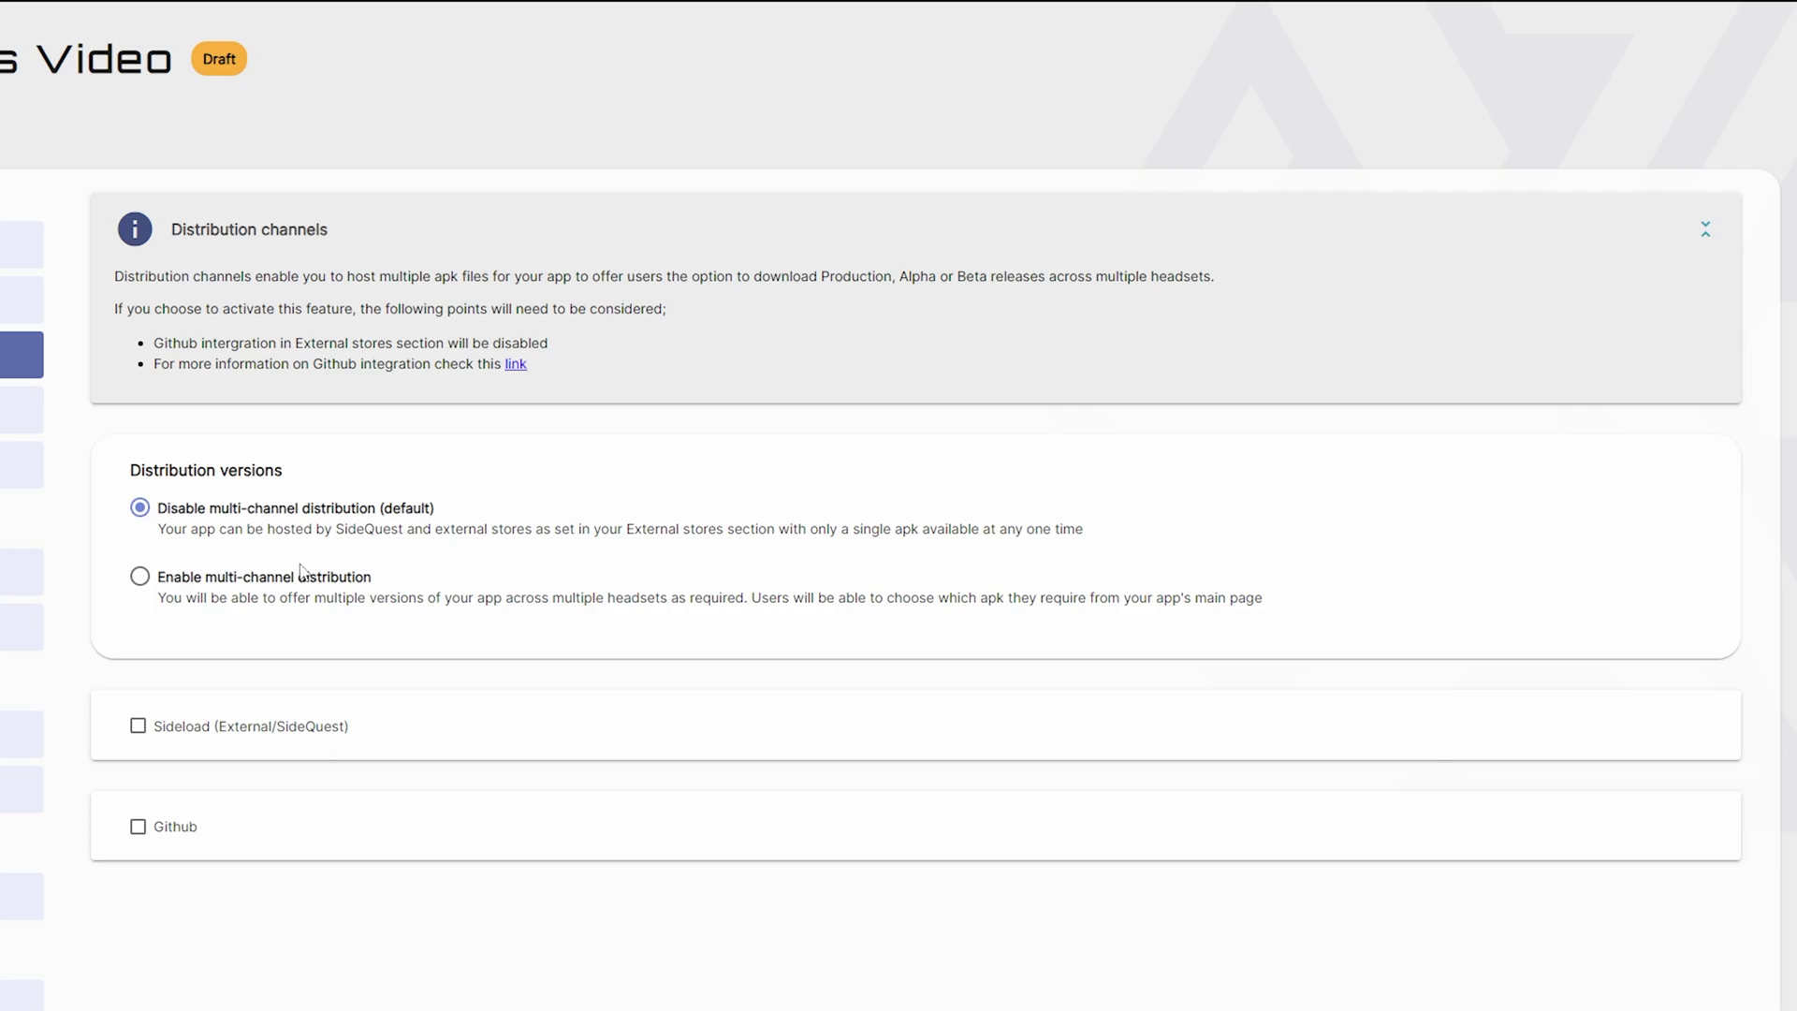
{"action": "scroll", "coordinate": [137, 384], "scroll_direction": "down", "scroll_amount": 2}
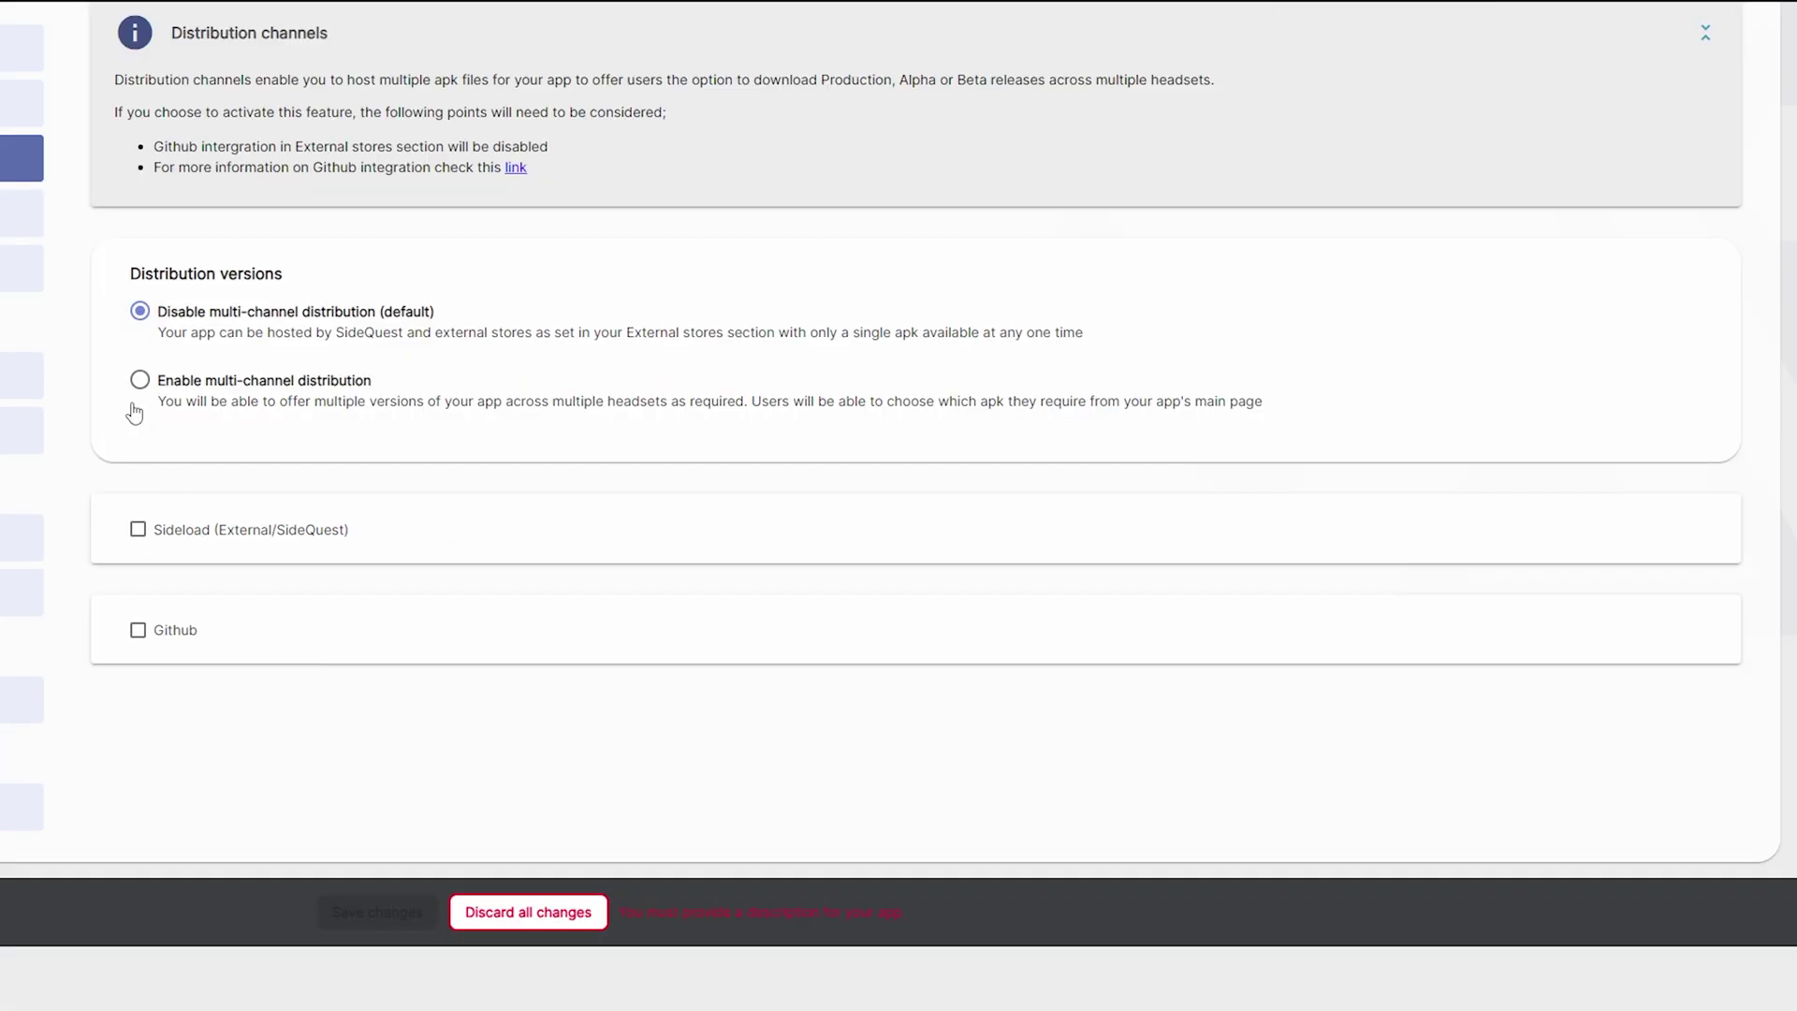
Enable Sideload distribution and upload sidequestbuild.apk as the app file.
{"action": "left_click", "coordinate": [138, 530]}
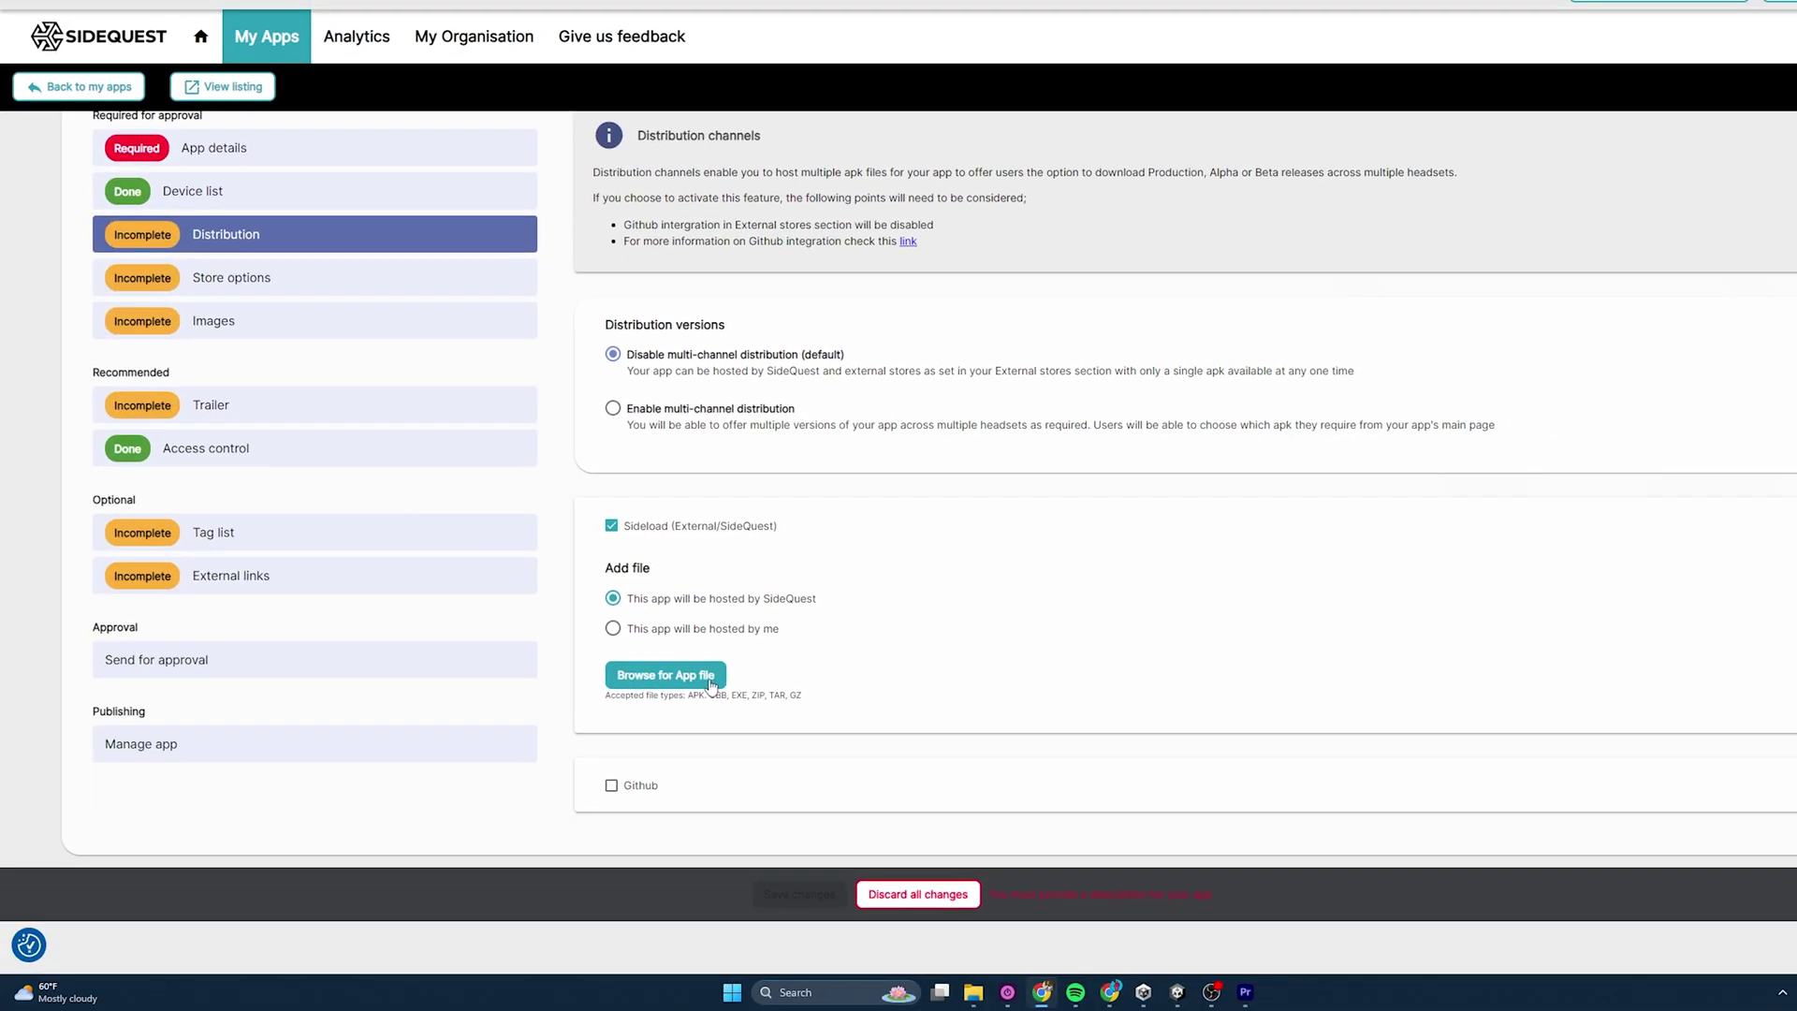
{"action": "left_click", "coordinate": [668, 677]}
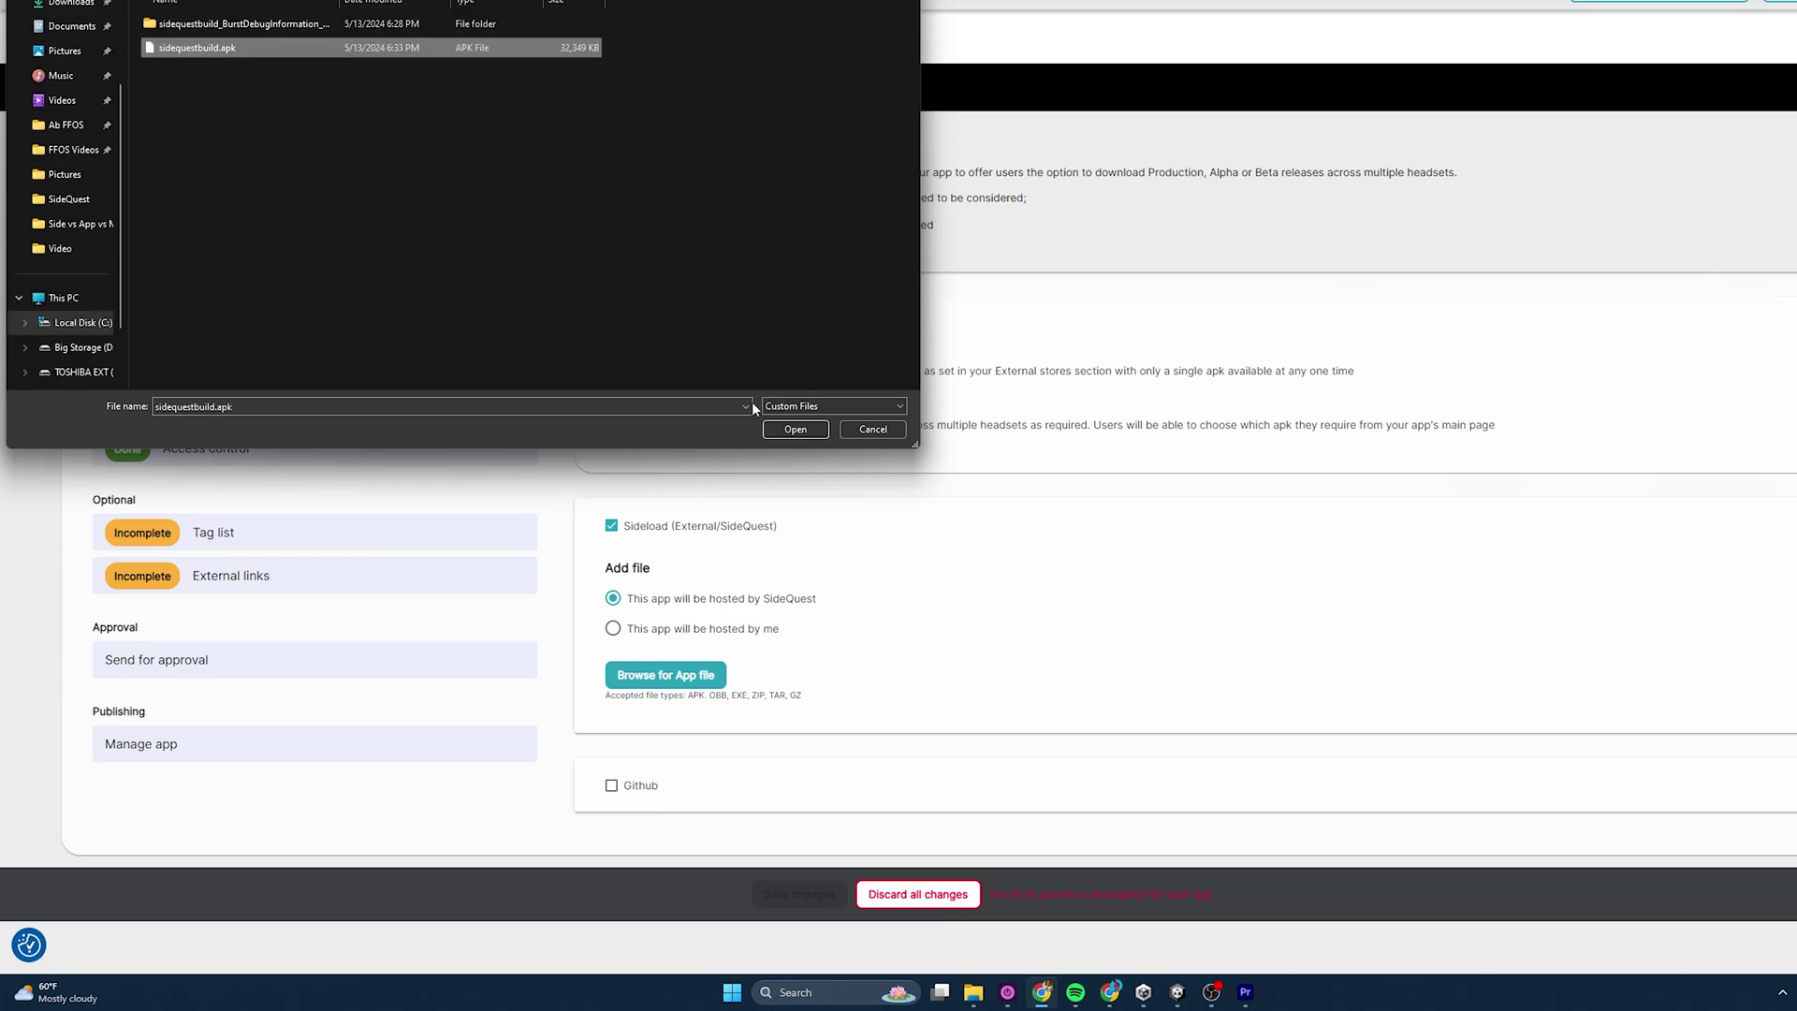
{"action": "left_click", "coordinate": [795, 429]}
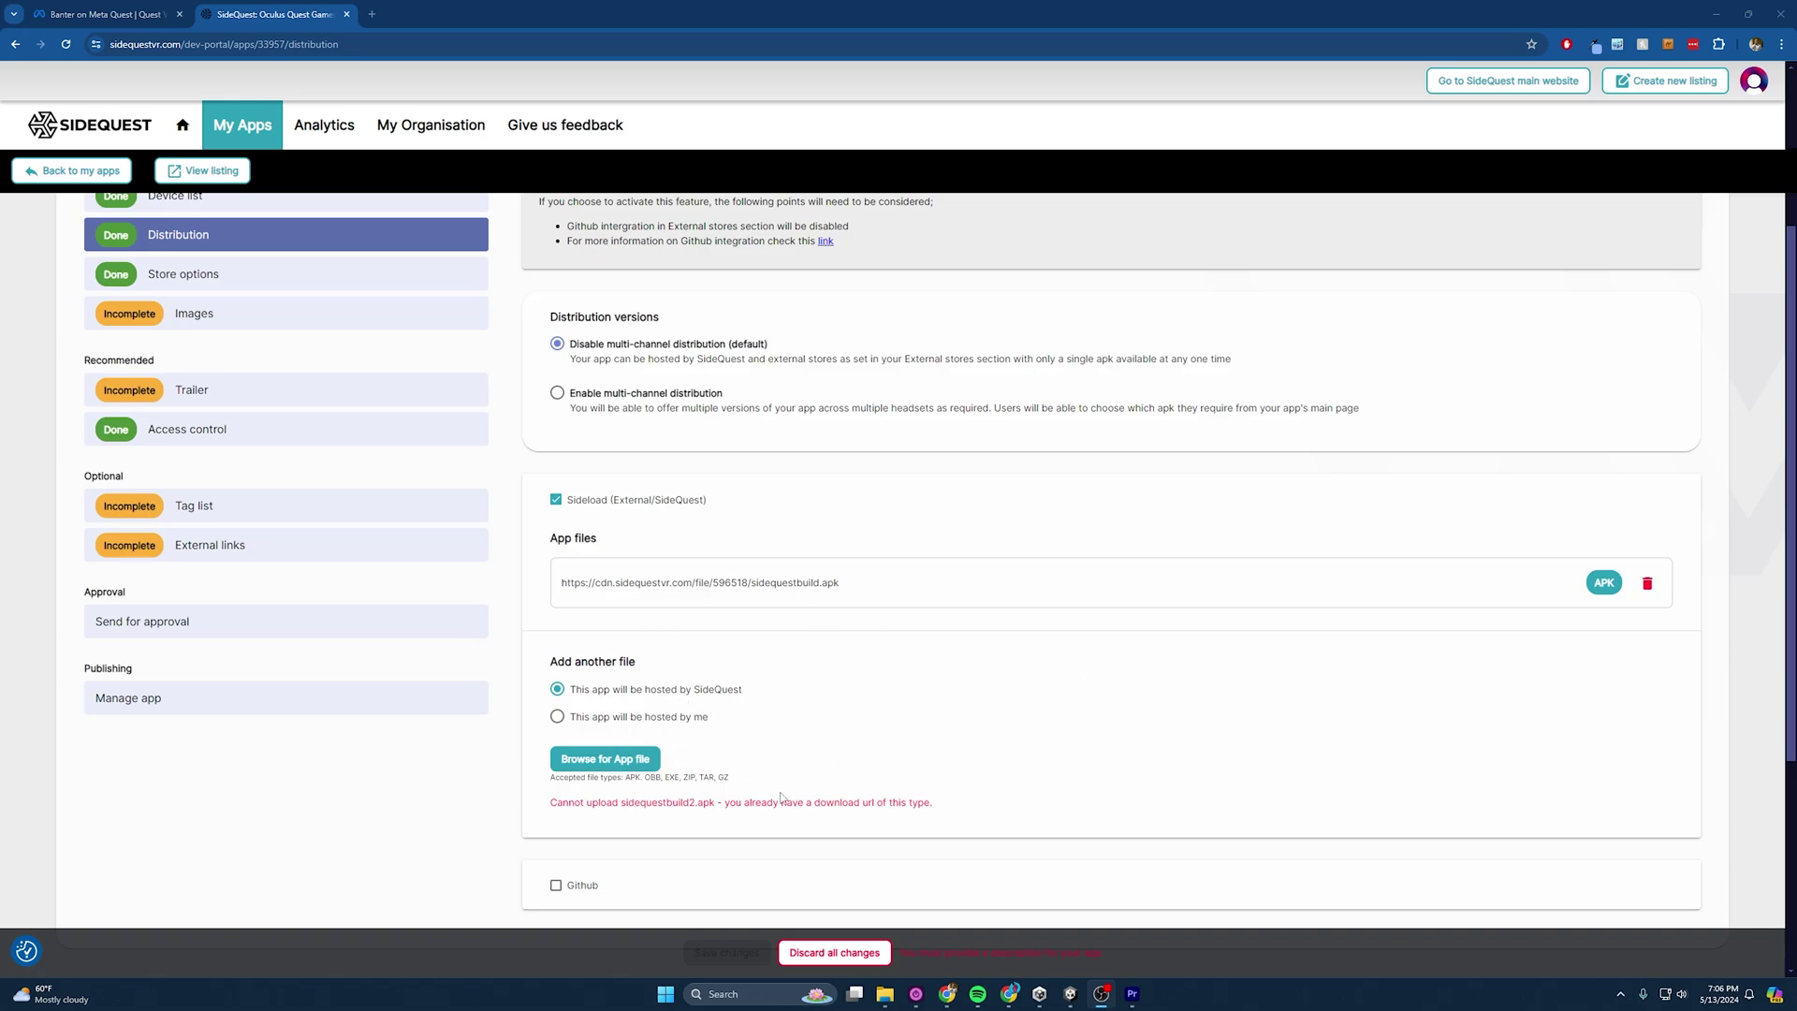
{"action": "left_click", "coordinate": [875, 726]}
Delete the sidequestbuild.apk entry and upload sidequestbuild2.apk as the only app file.
{"action": "left_click", "coordinate": [614, 758]}
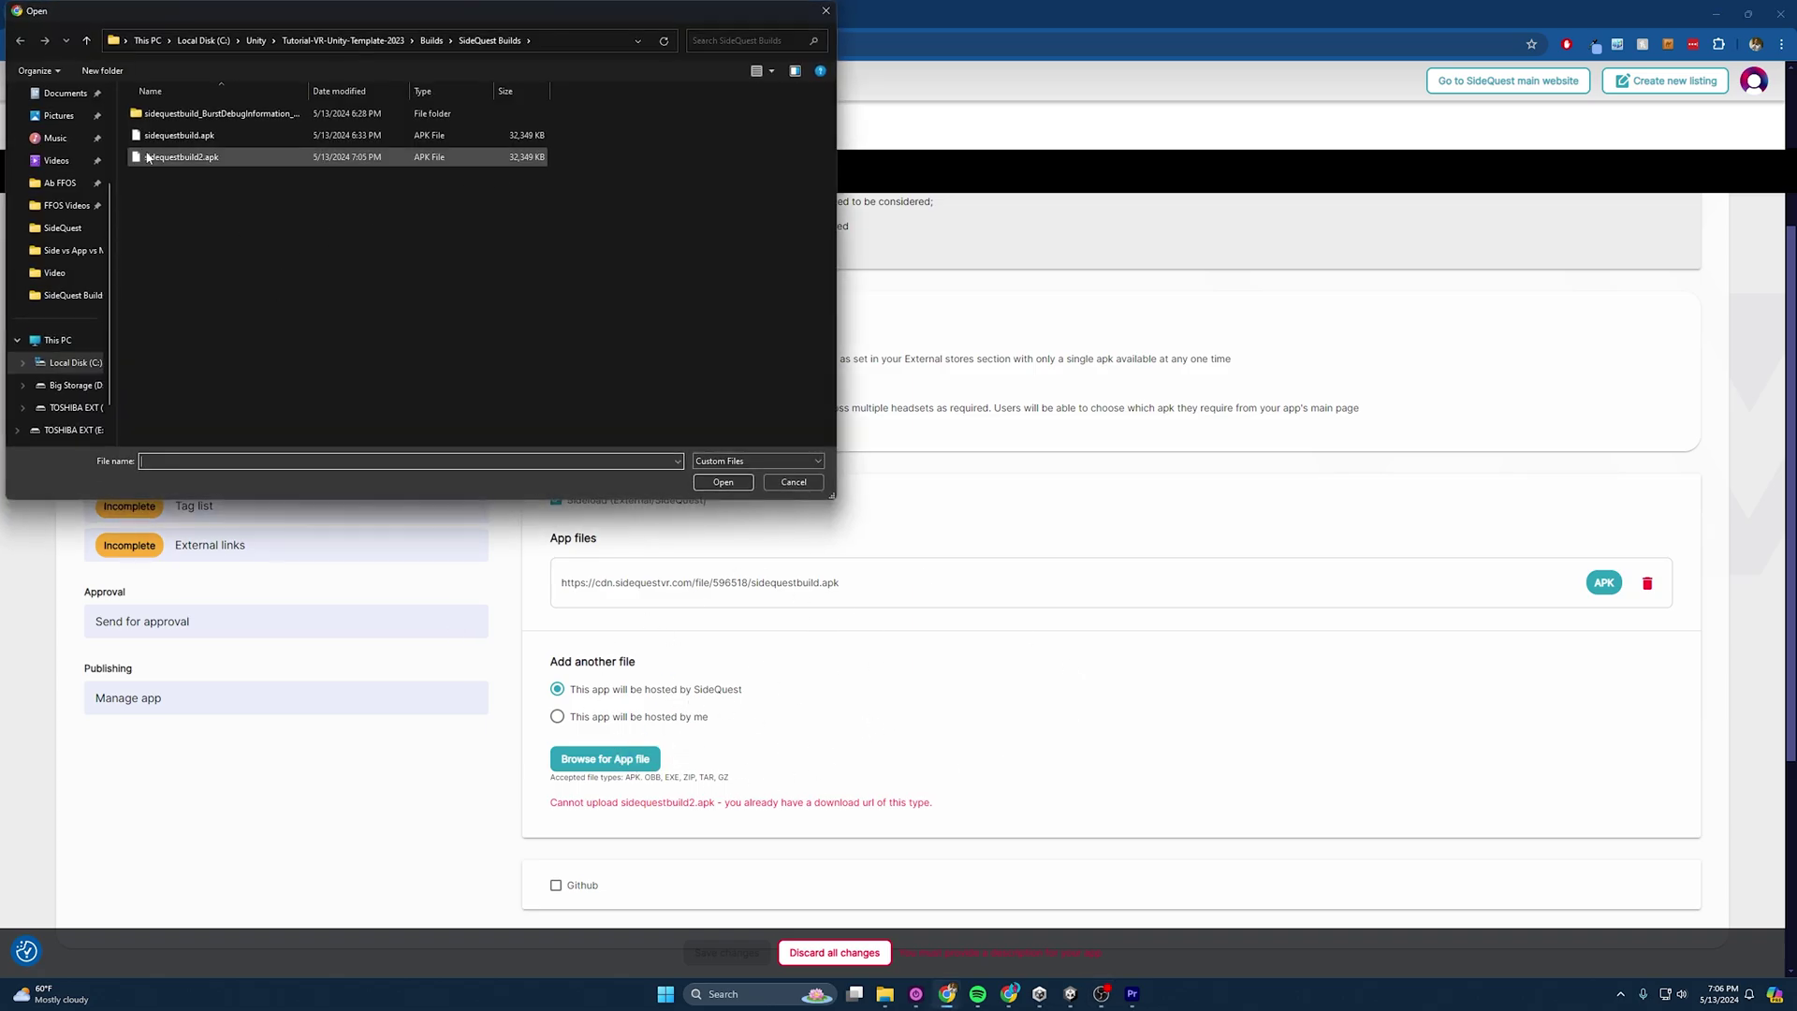
{"action": "left_click", "coordinate": [178, 157]}
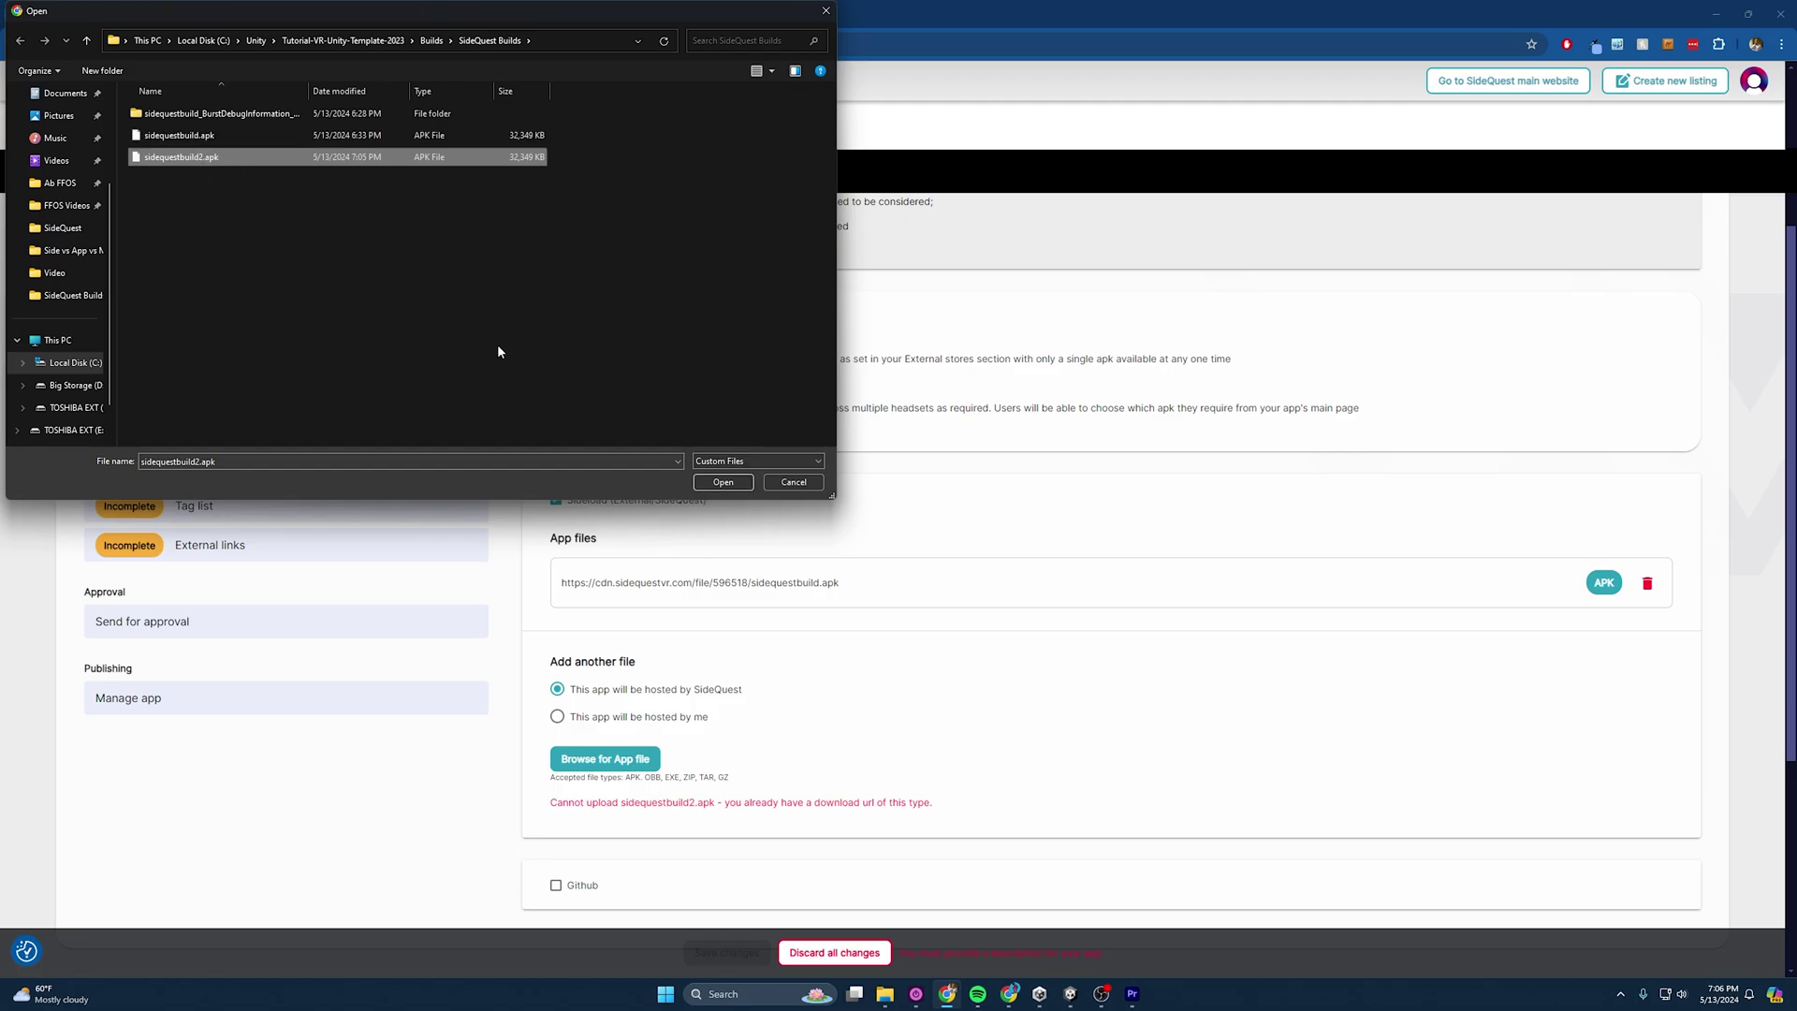
{"action": "left_click", "coordinate": [723, 482]}
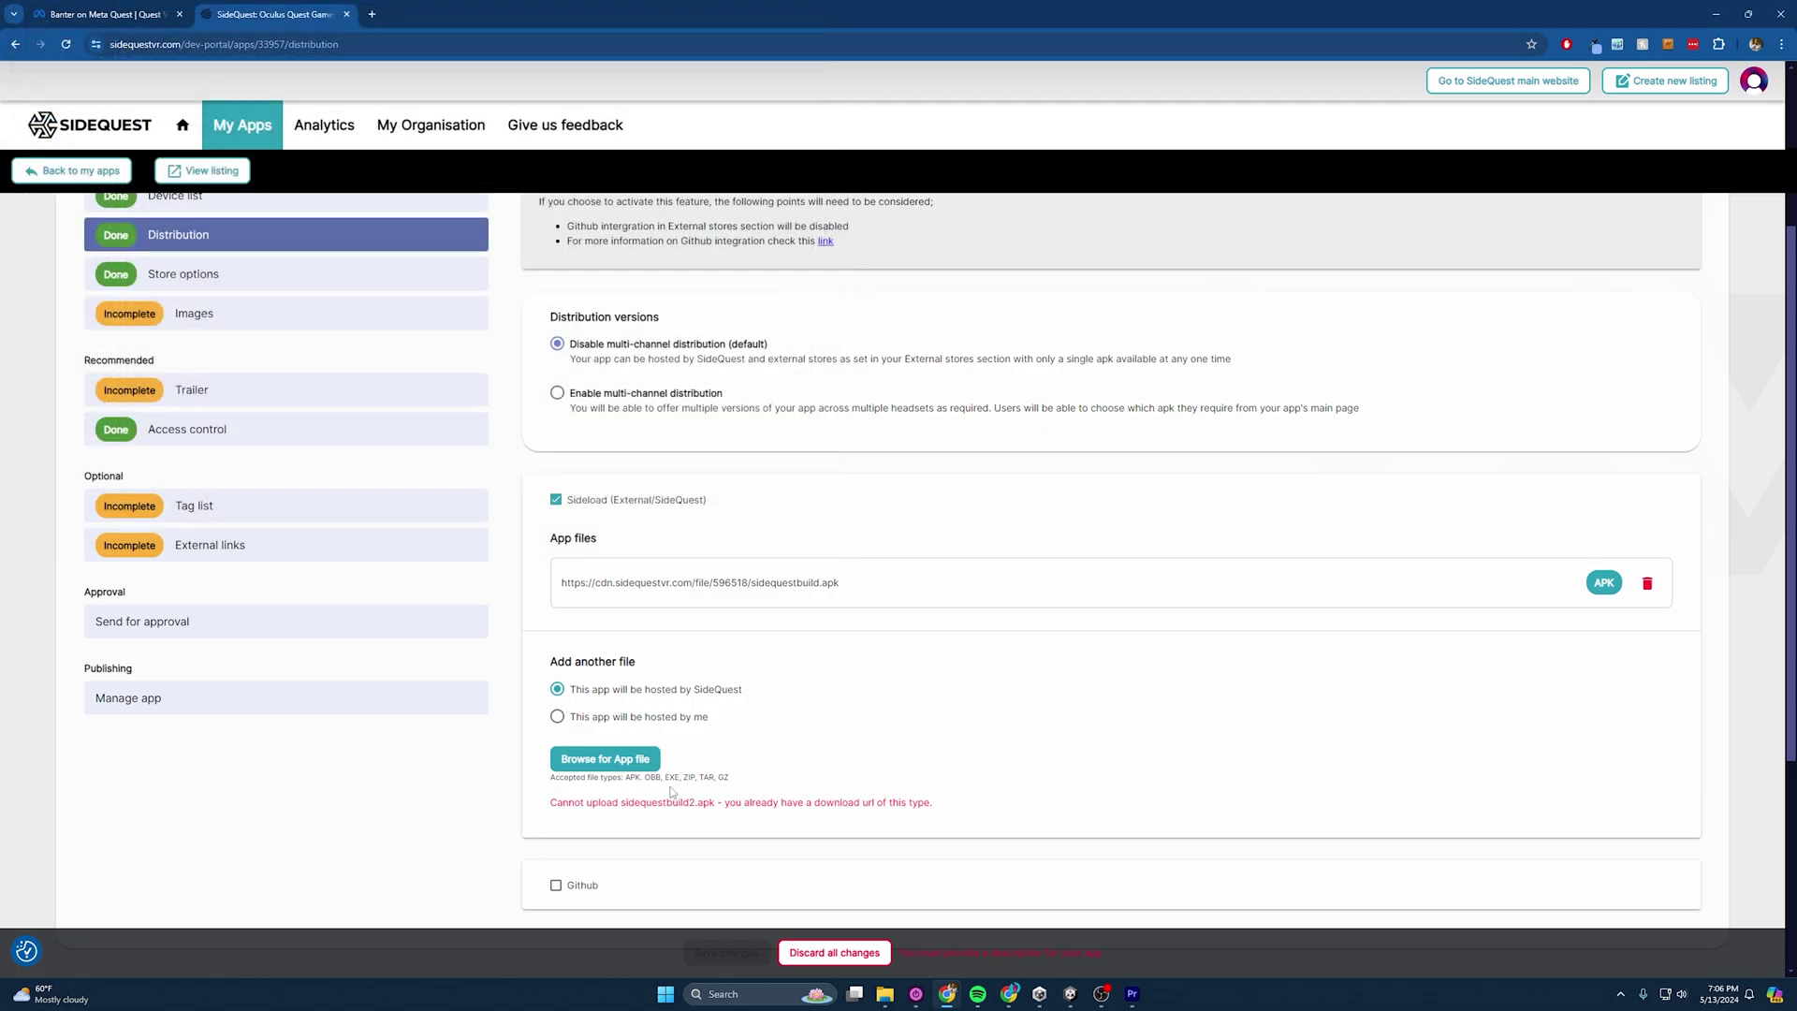
{"action": "left_click", "coordinate": [1648, 584]}
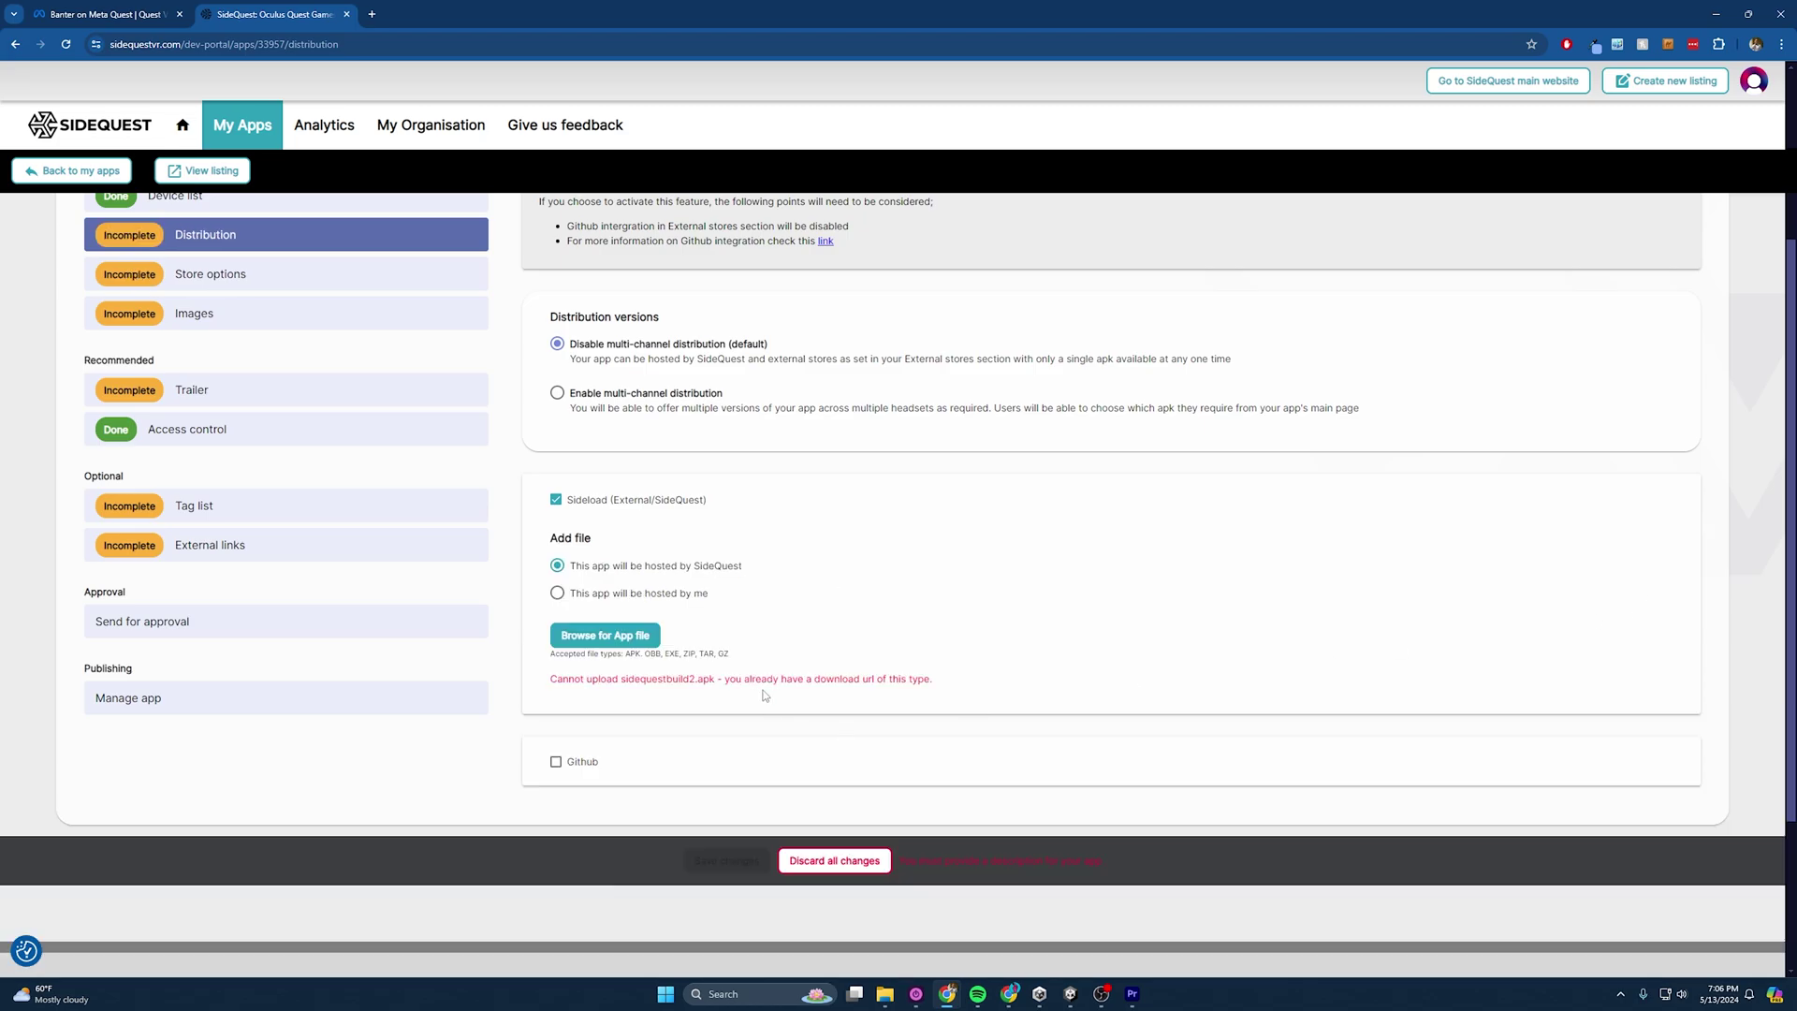
{"action": "left_click", "coordinate": [642, 642]}
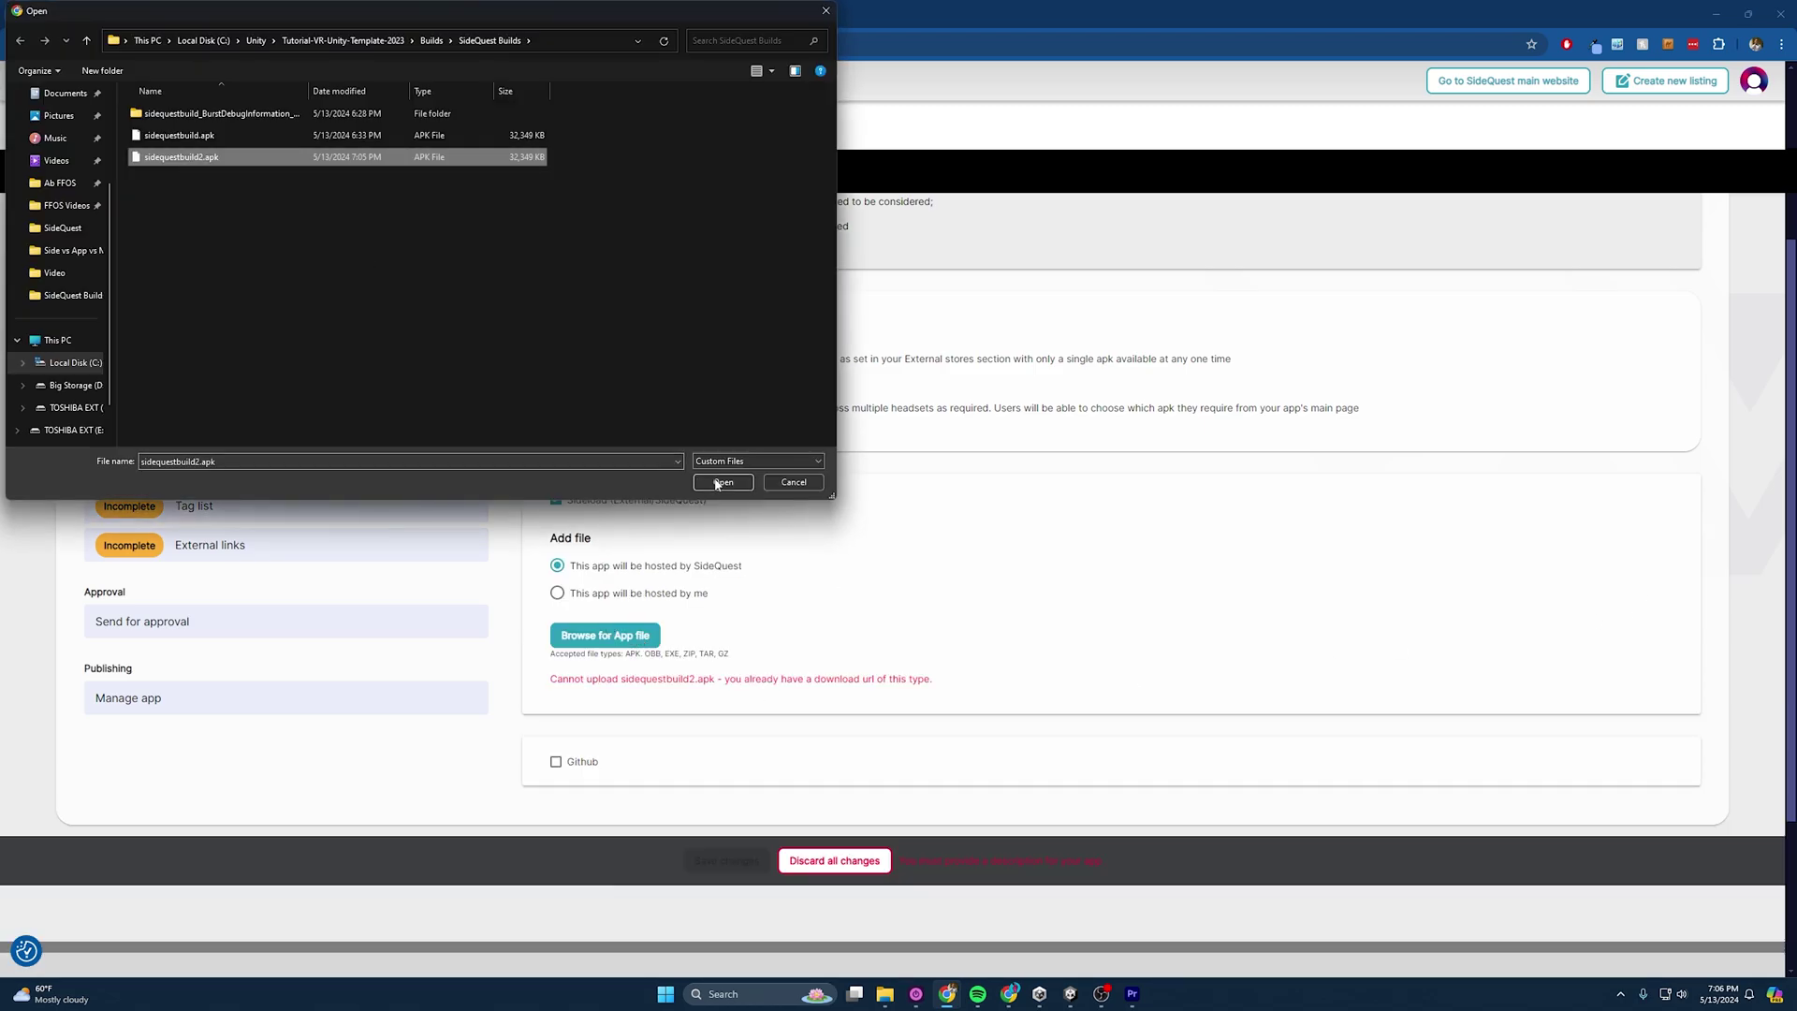
{"action": "double_click", "coordinate": [189, 163]}
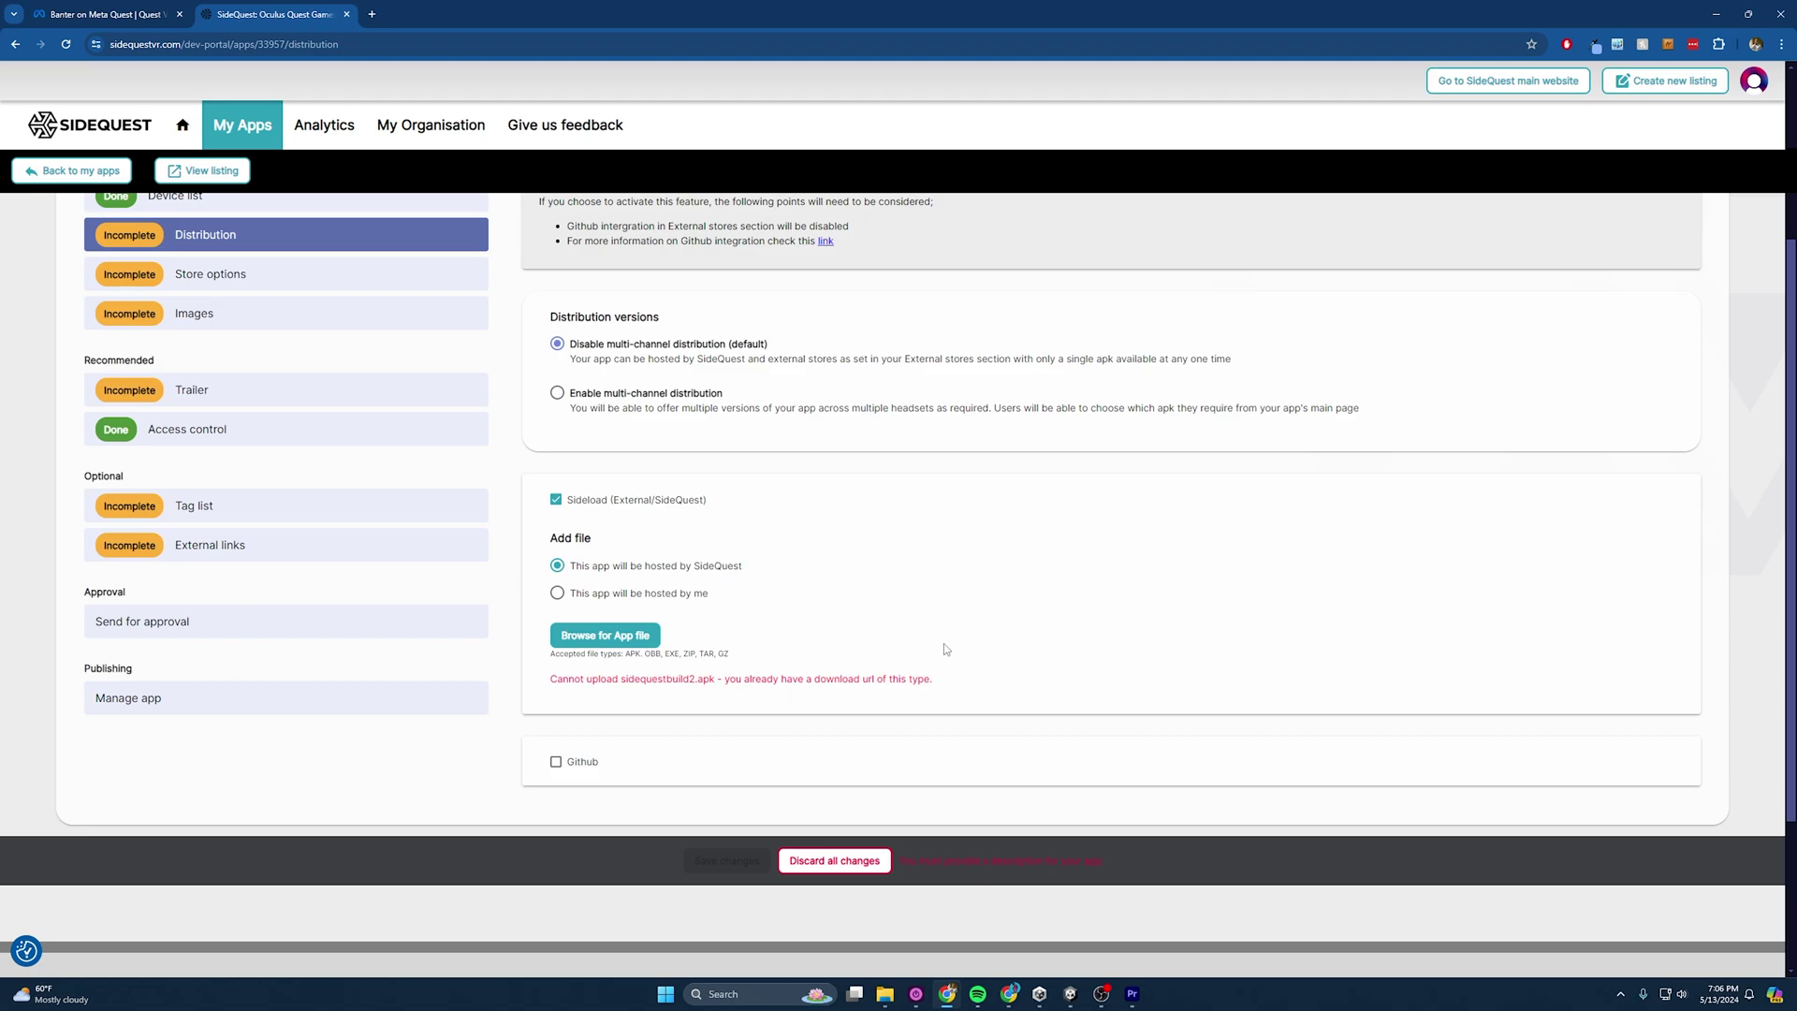
{"action": "left_click", "coordinate": [617, 639]}
{"action": "left_click", "coordinate": [183, 157]}
{"action": "left_click", "coordinate": [723, 482]}
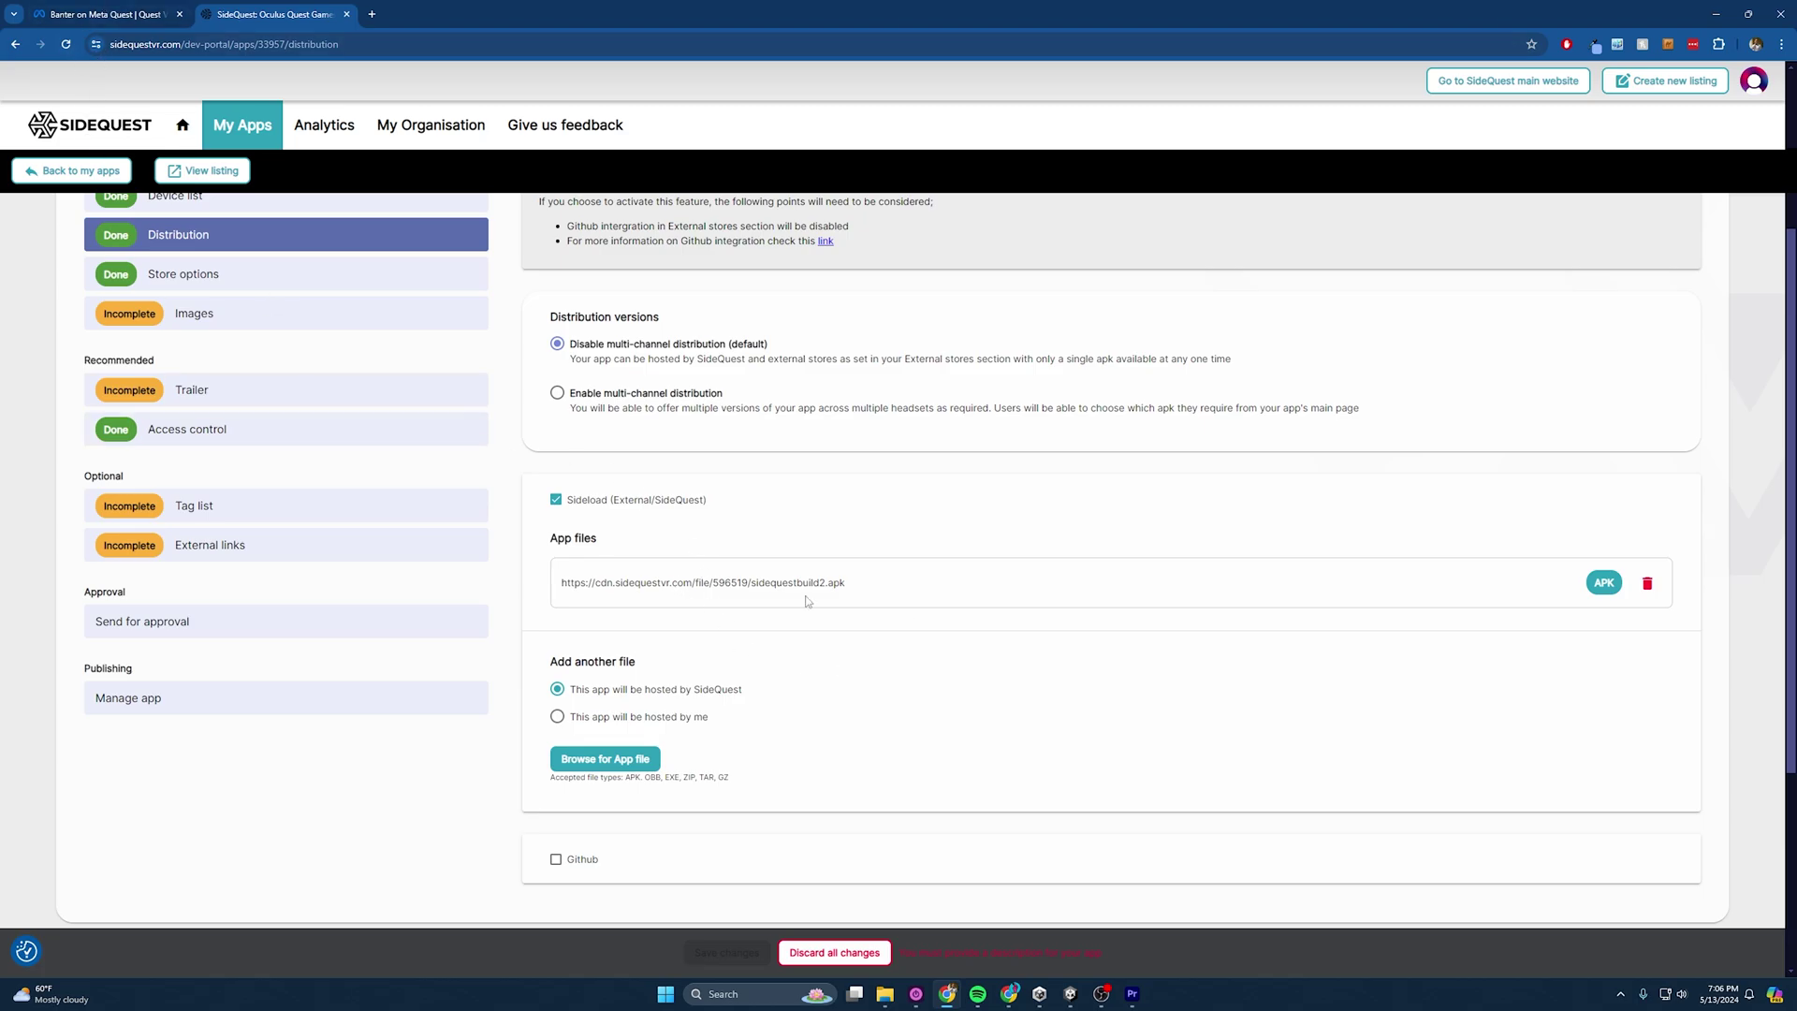
Revisit App details and click into the version name and Version code fields.
{"action": "scroll", "coordinate": [273, 389], "scroll_direction": "up", "scroll_amount": 2}
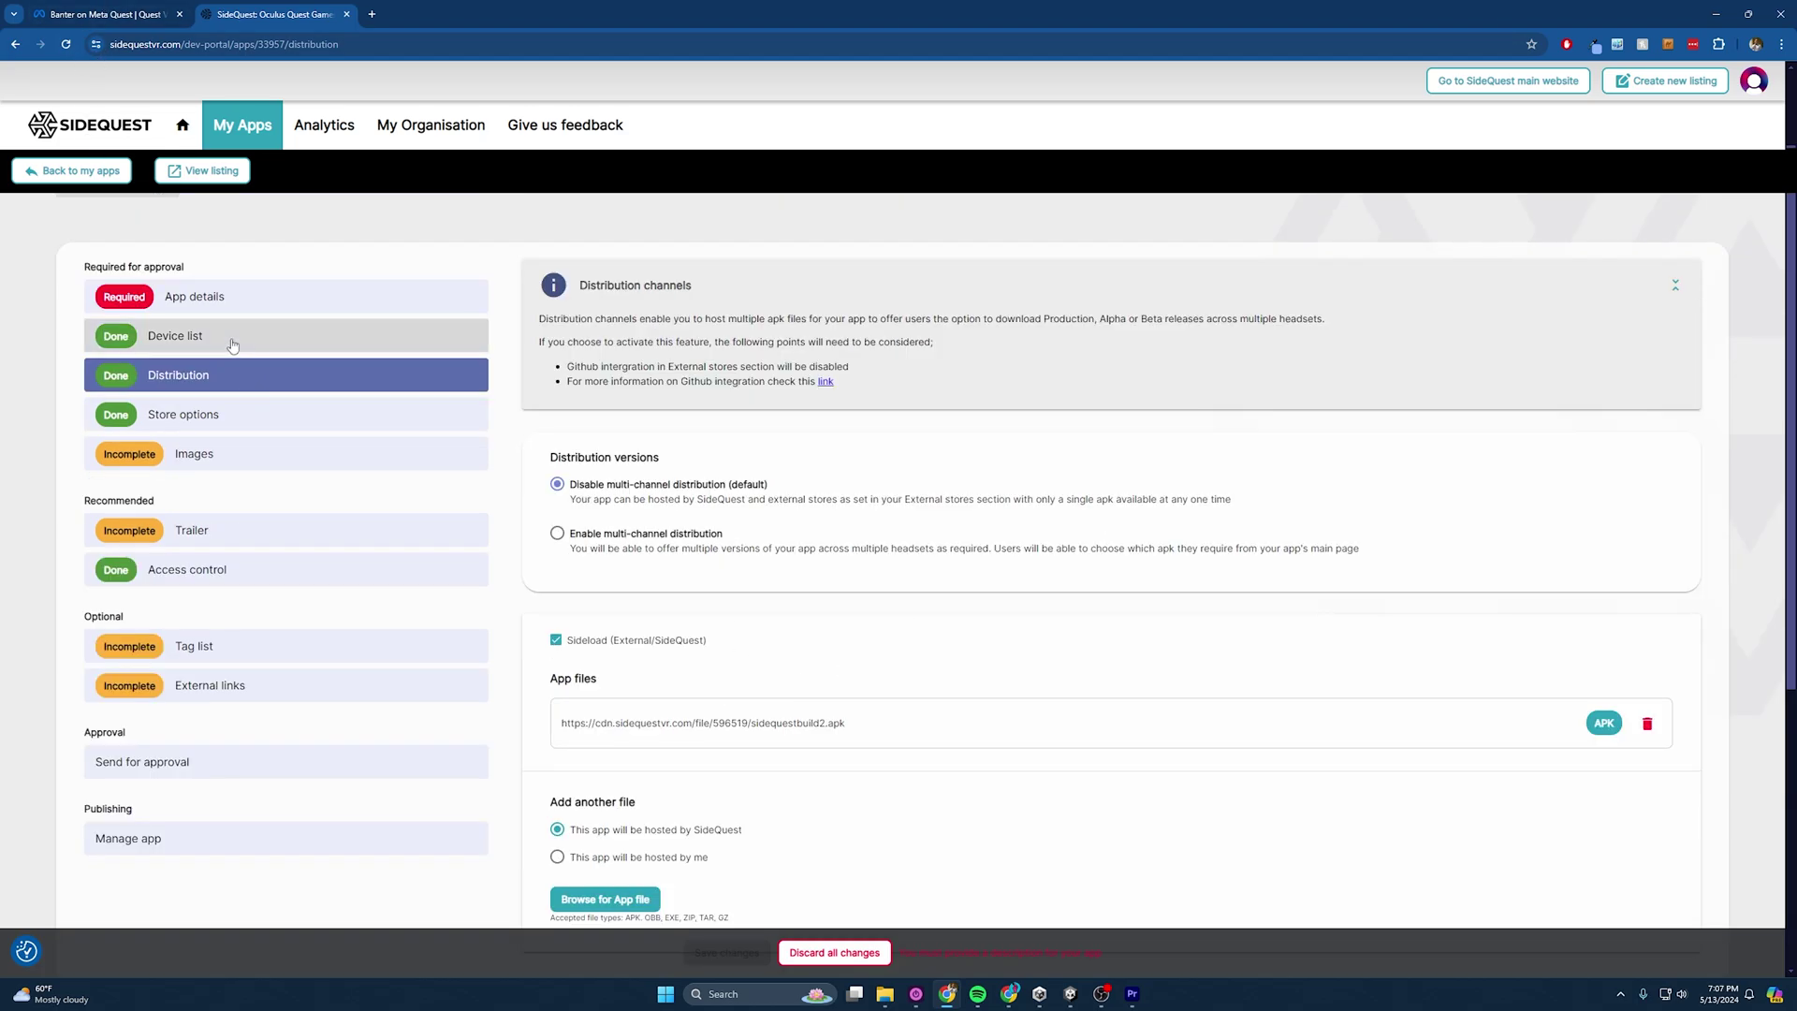
{"action": "left_click", "coordinate": [234, 339]}
{"action": "left_click", "coordinate": [266, 299]}
{"action": "scroll", "coordinate": [665, 556], "scroll_direction": "down", "scroll_amount": 5}
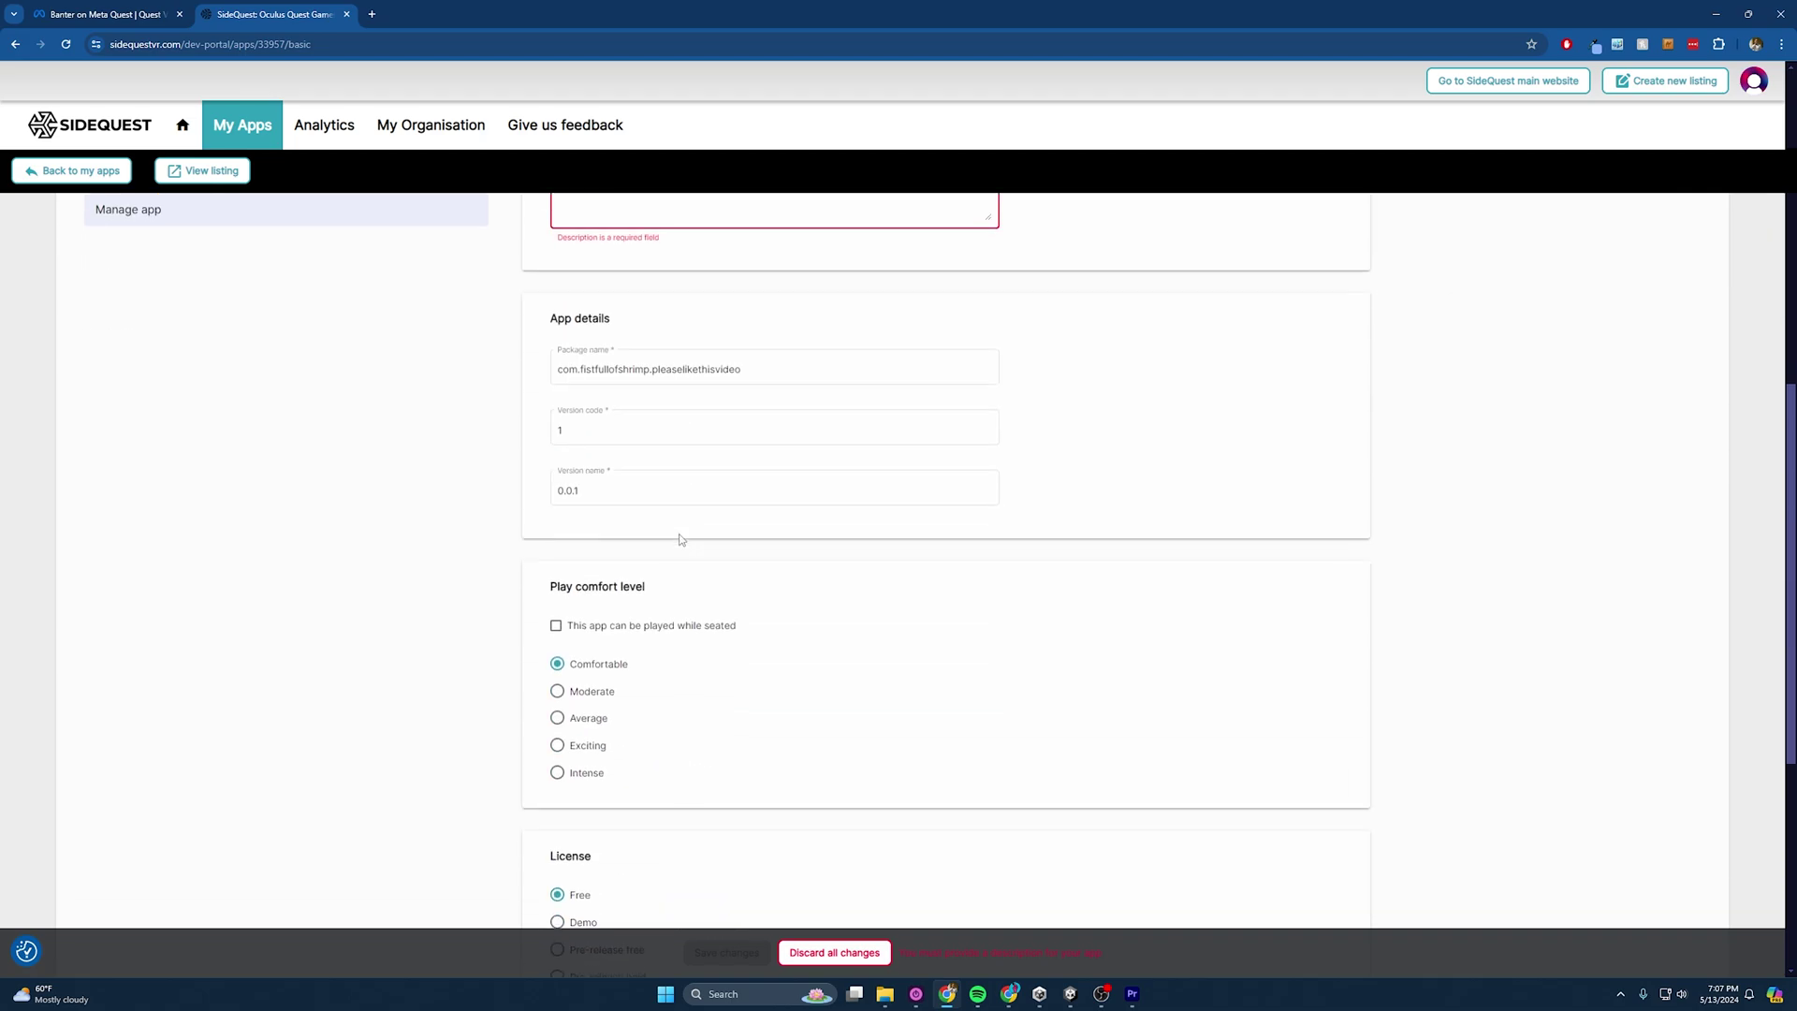
{"action": "left_click", "coordinate": [595, 477]}
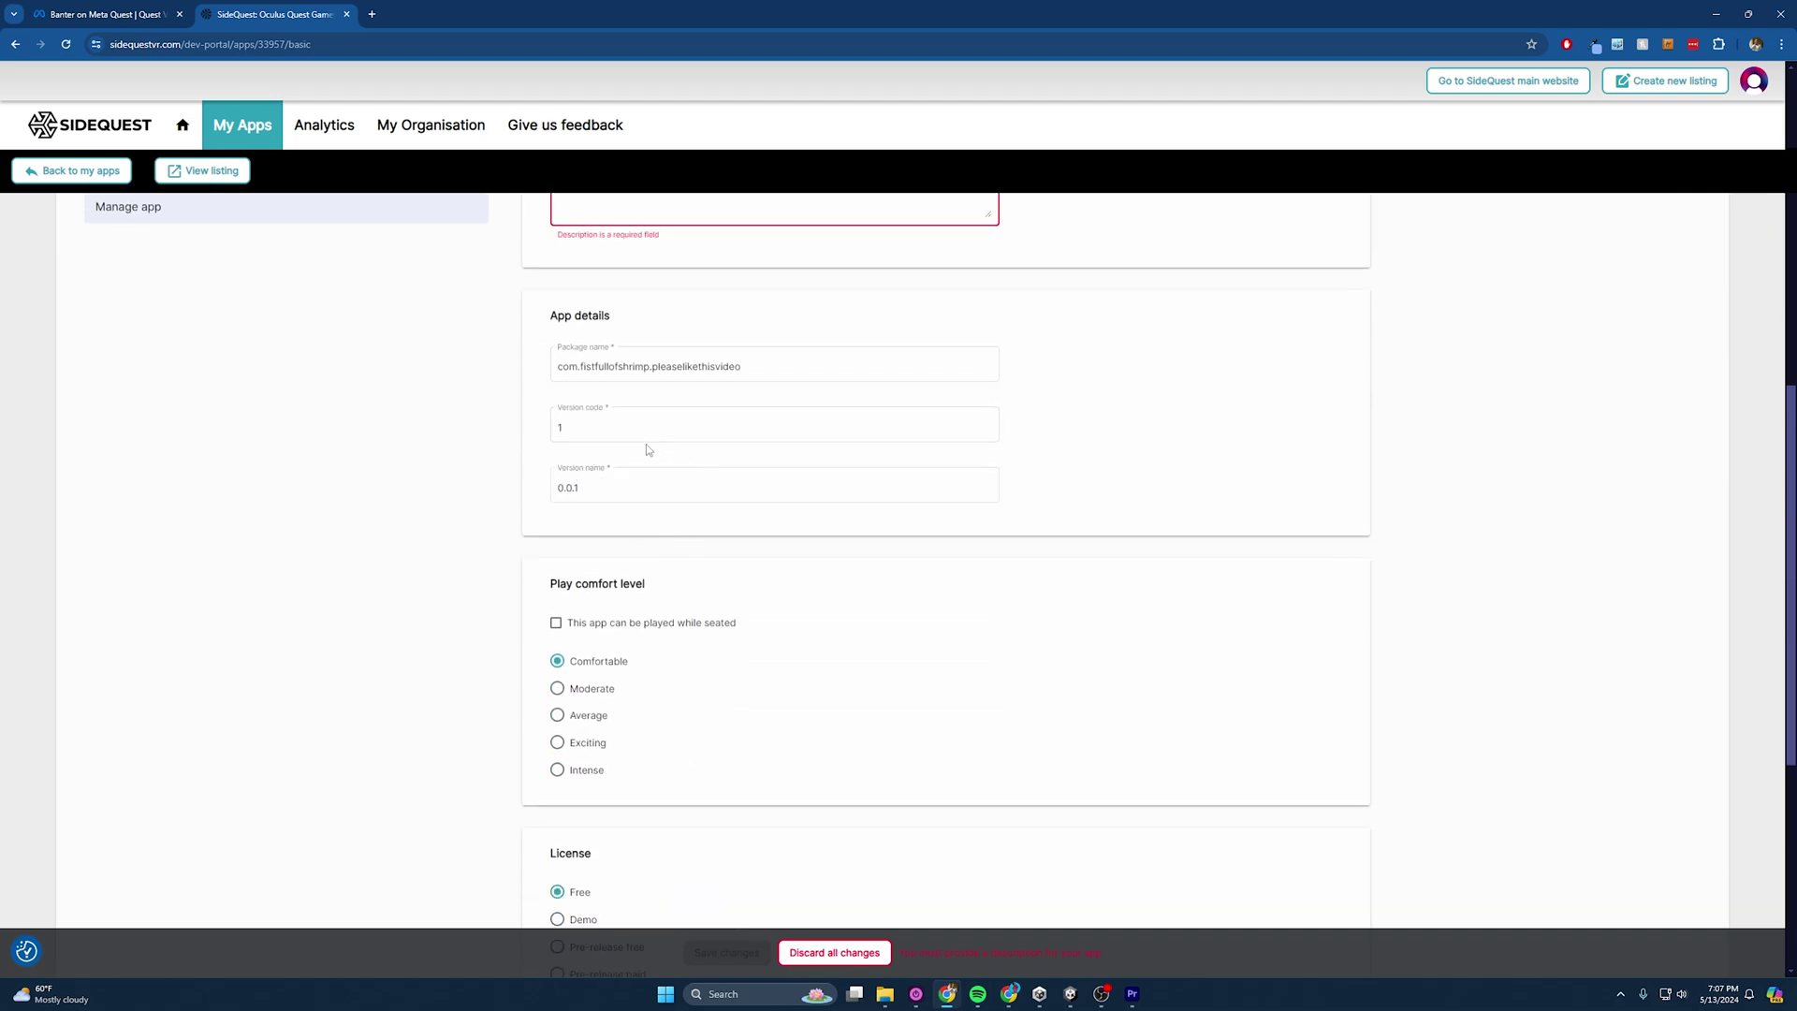
{"action": "left_click", "coordinate": [722, 412]}
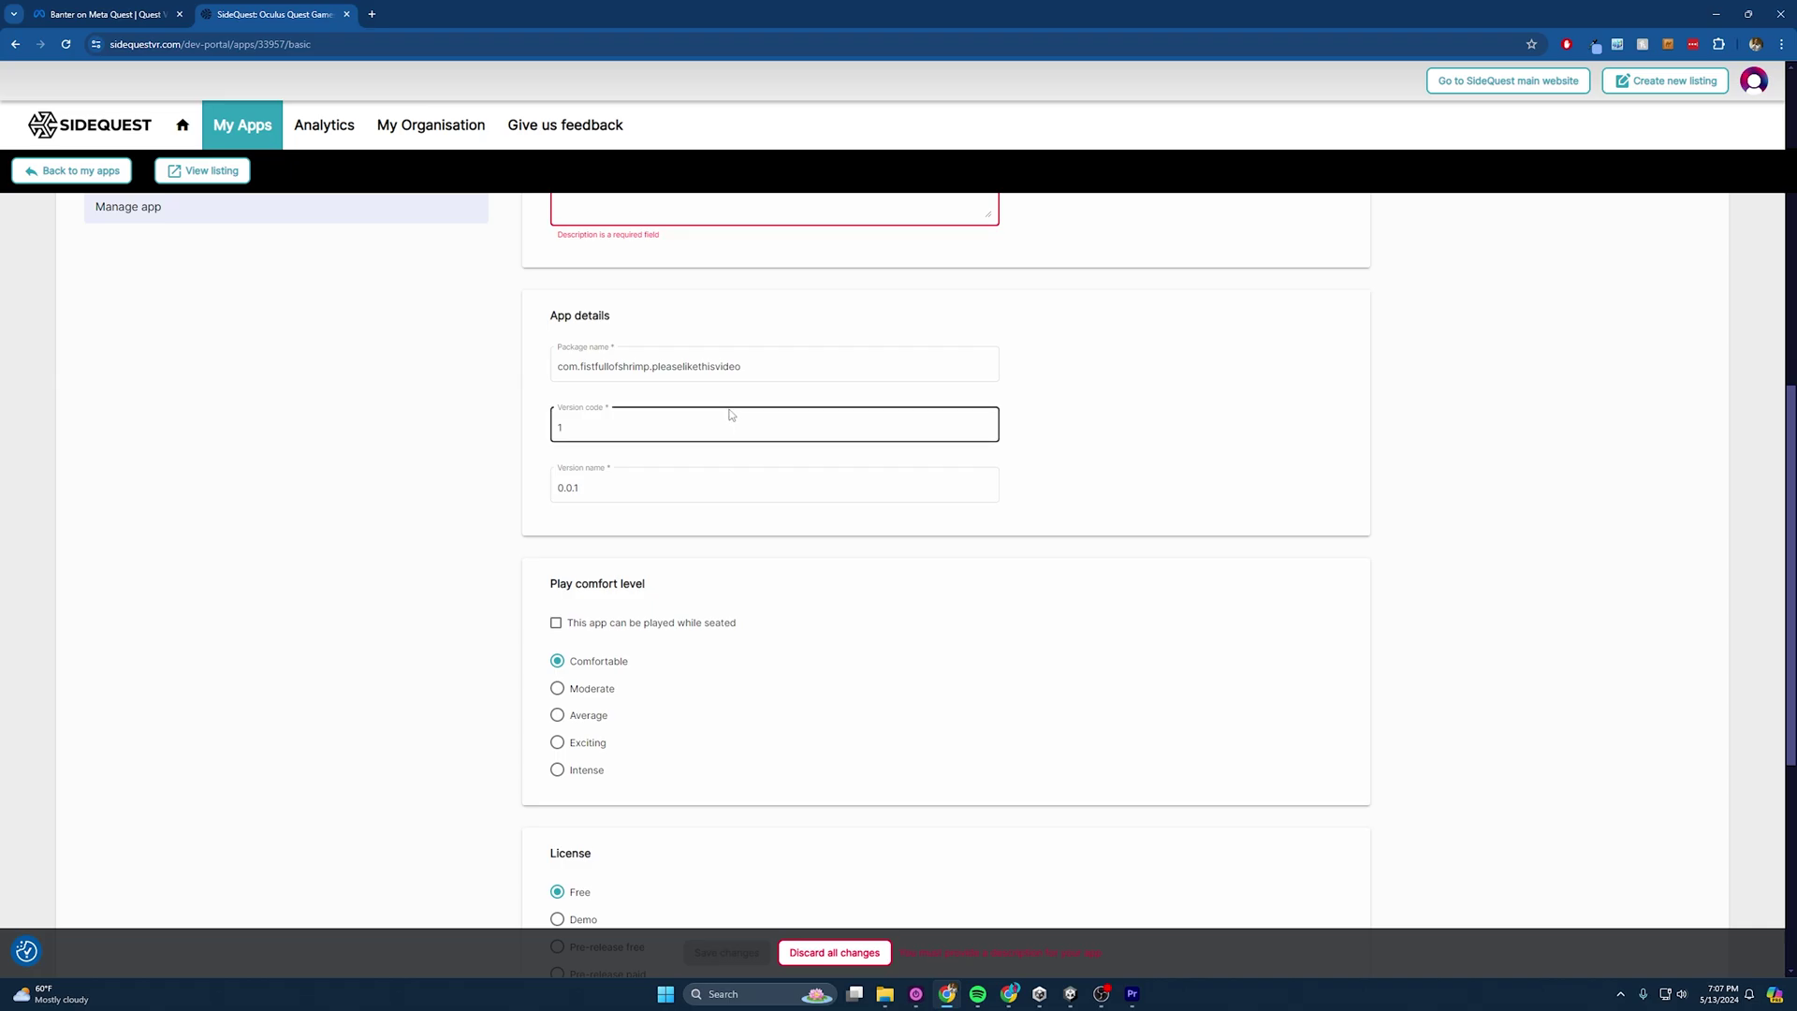
{"action": "scroll", "coordinate": [726, 413], "scroll_direction": "up", "scroll_amount": 10}
Switch between Store options and Distribution to check the uploaded APK.
{"action": "left_click", "coordinate": [229, 536]}
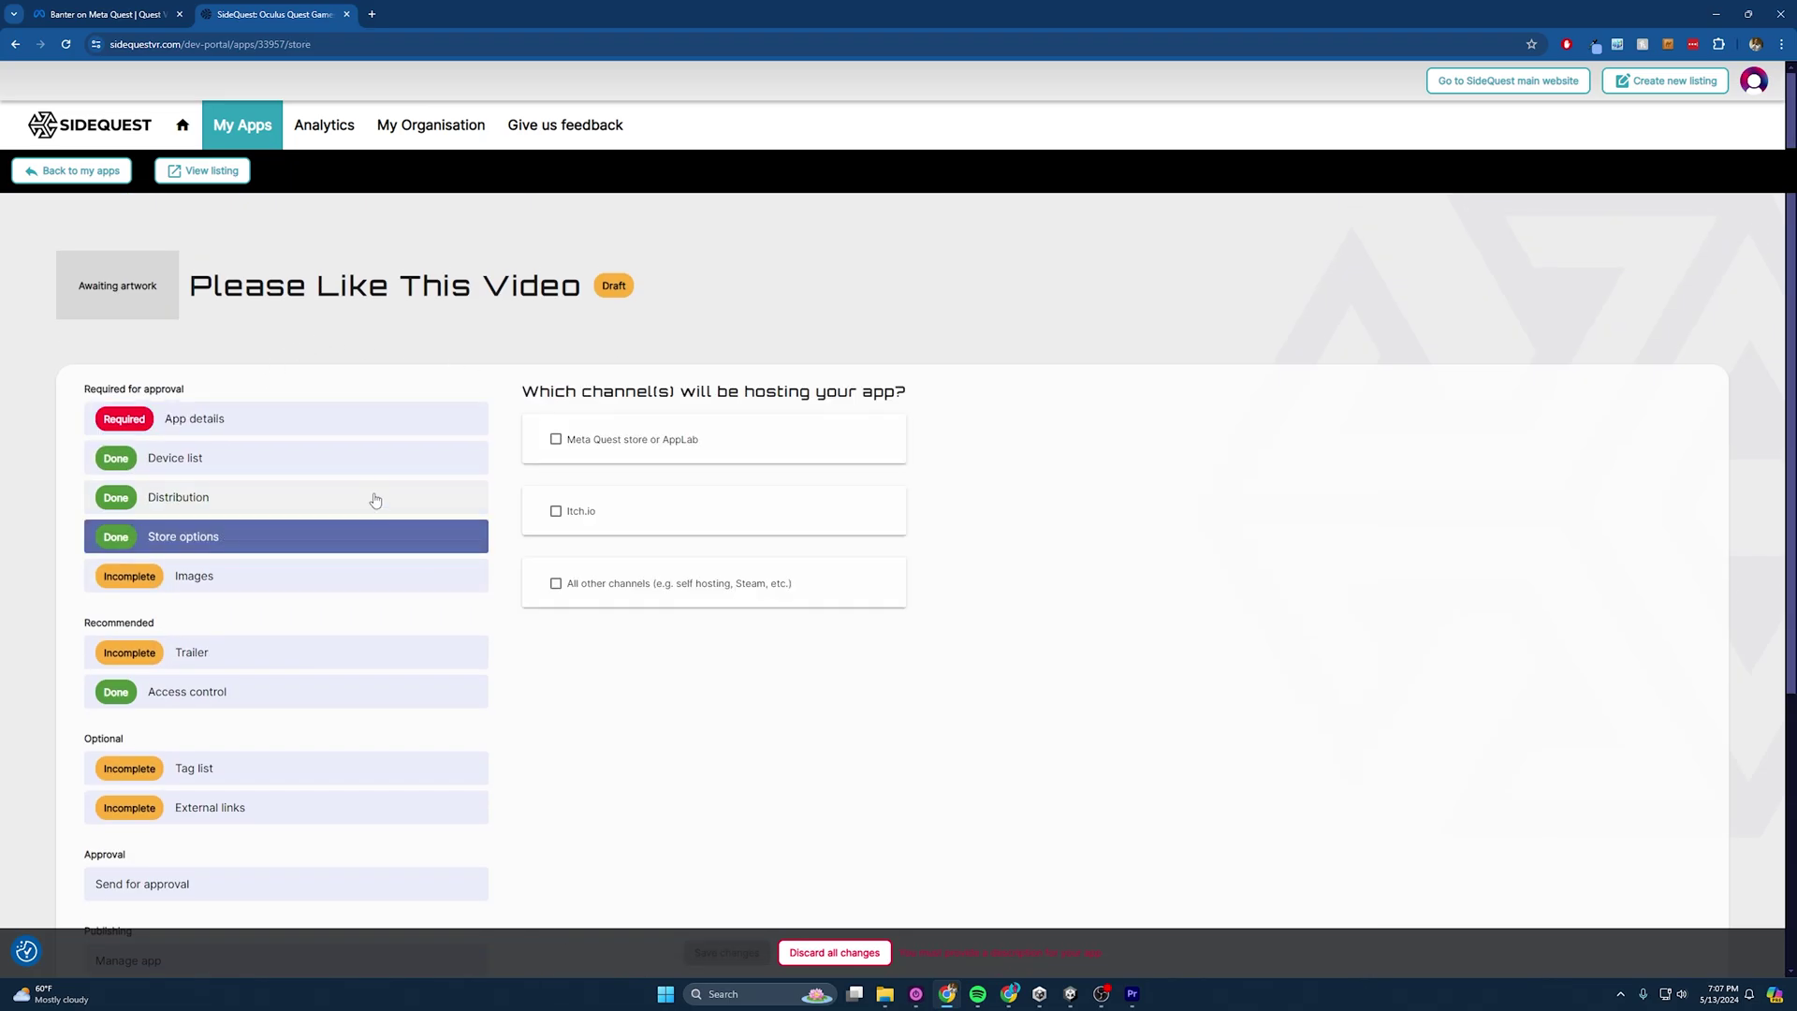
{"action": "left_click", "coordinate": [376, 500]}
{"action": "left_click", "coordinate": [332, 536]}
{"action": "scroll", "coordinate": [389, 426], "scroll_direction": "down", "scroll_amount": 1}
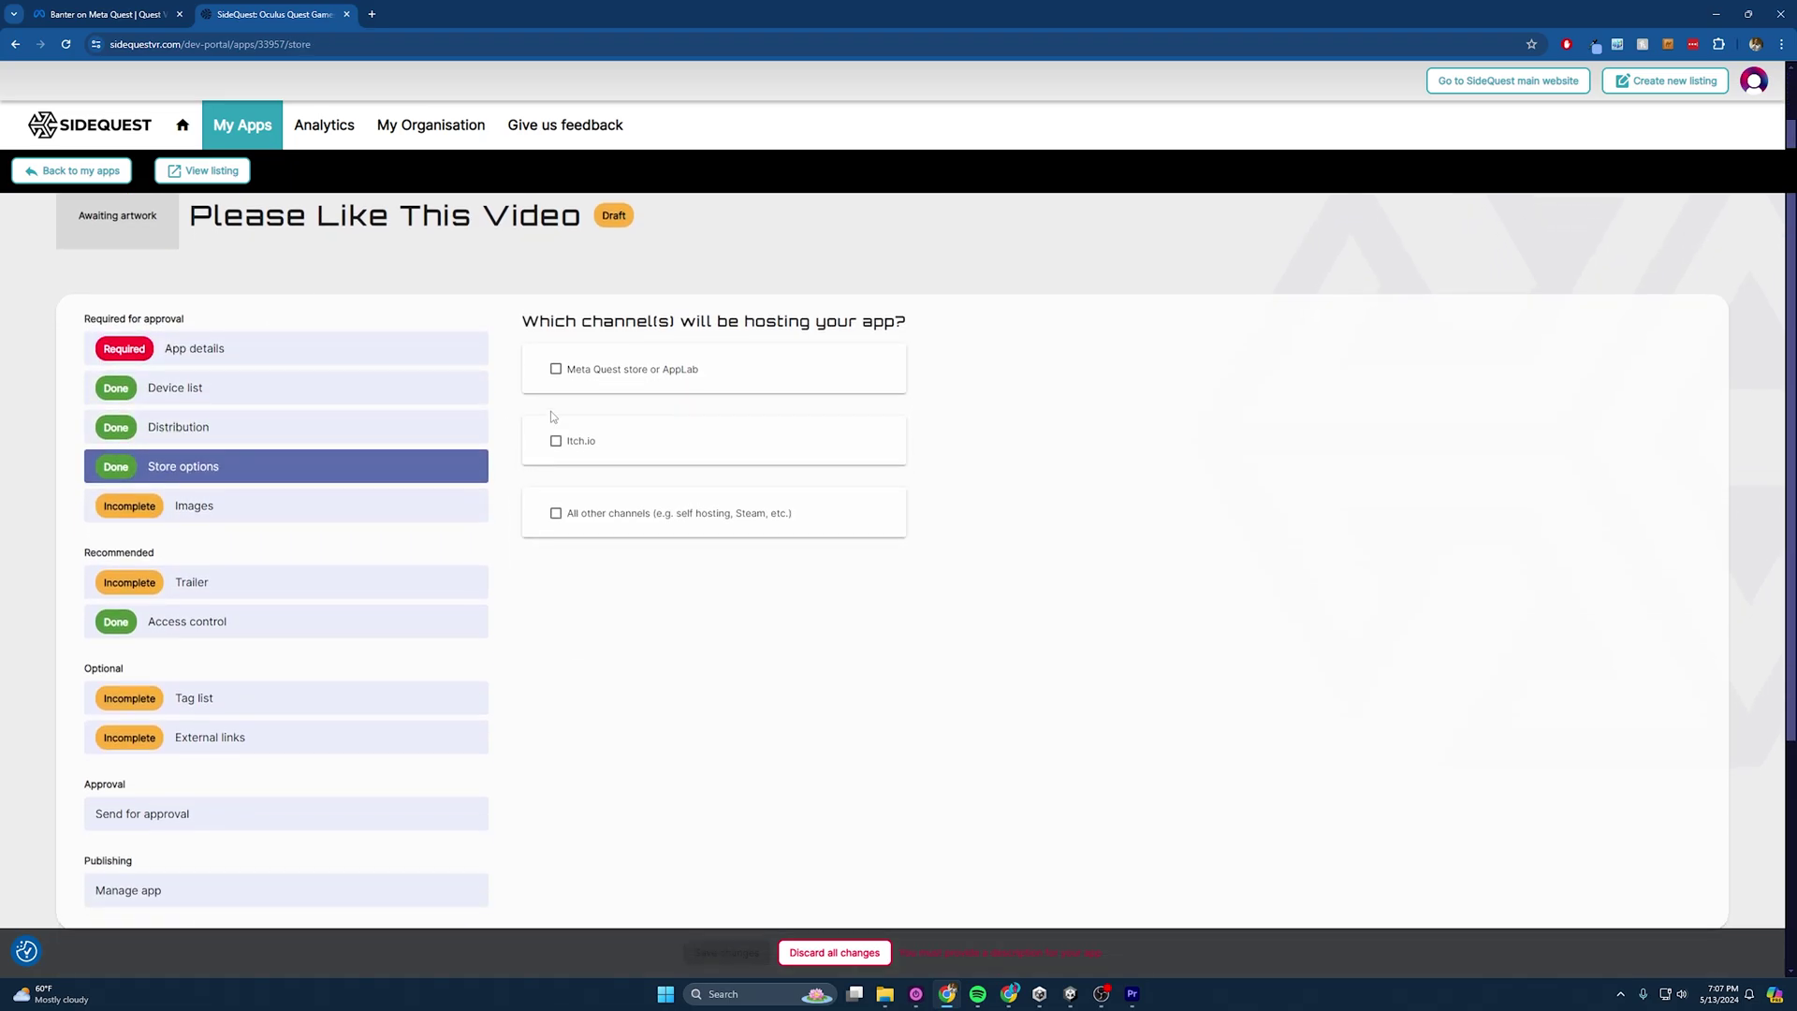
{"action": "left_click", "coordinate": [247, 436]}
{"action": "scroll", "coordinate": [742, 599], "scroll_direction": "down", "scroll_amount": 5}
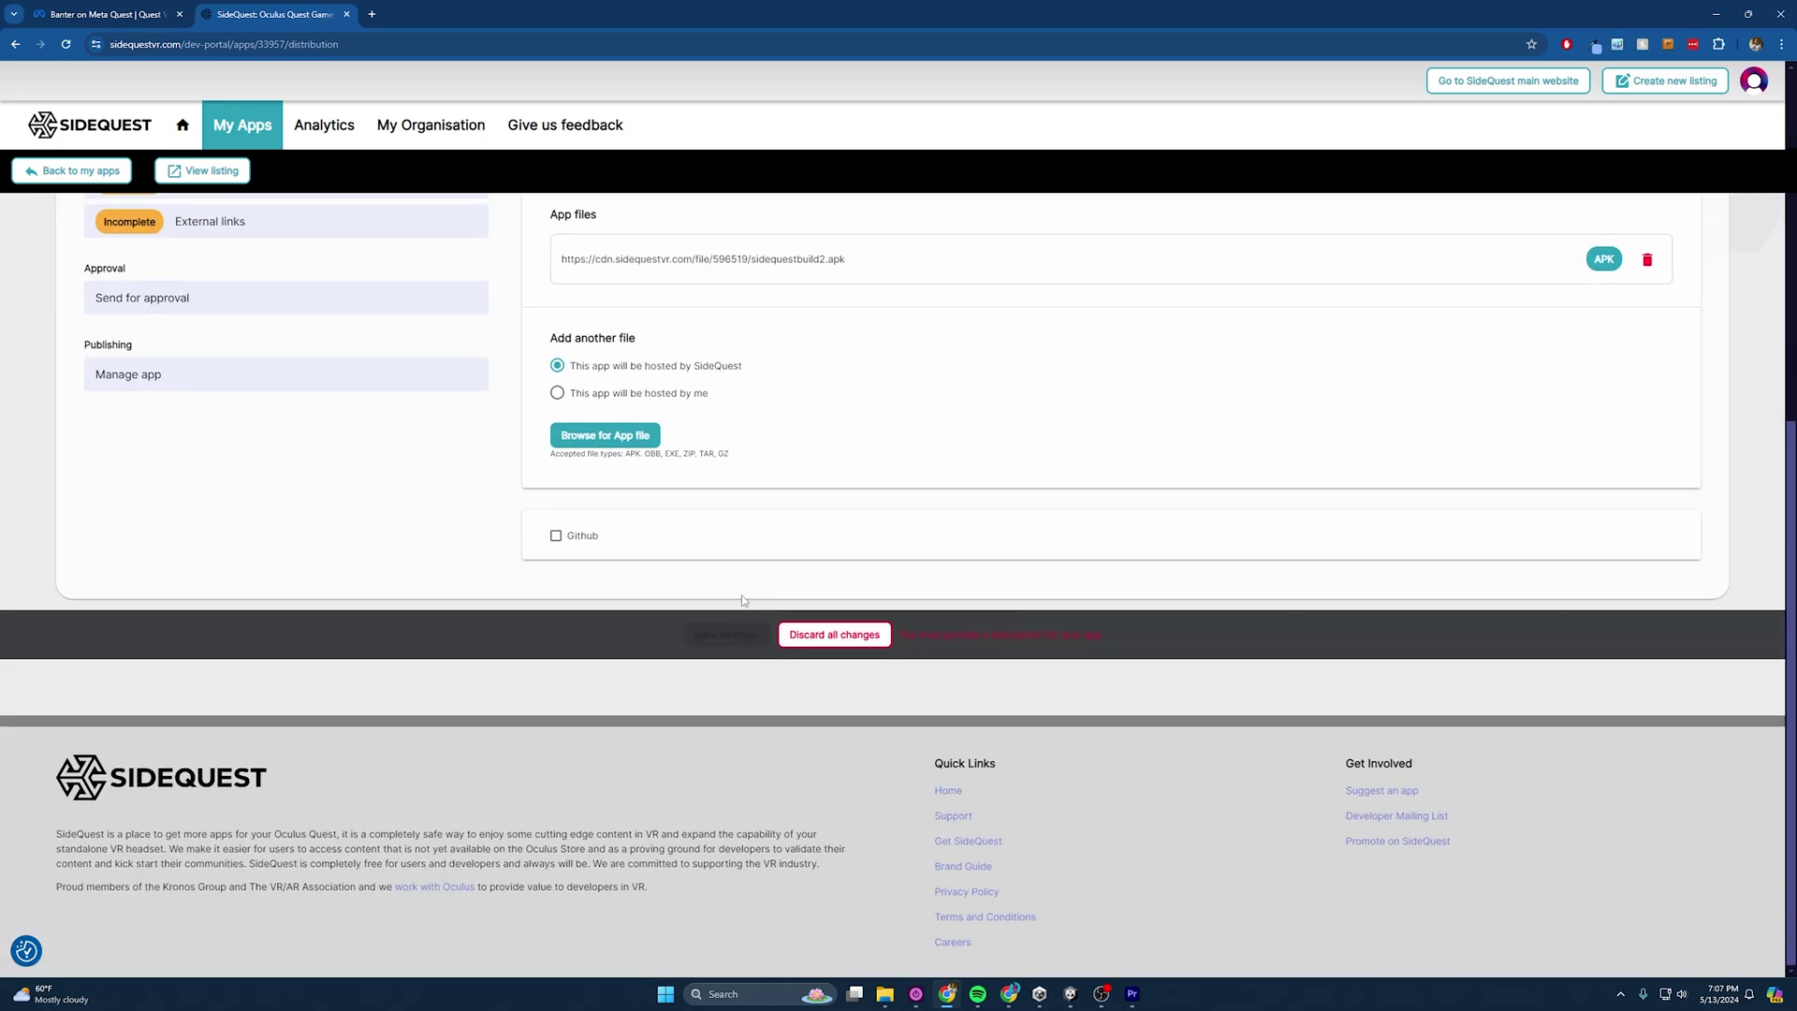
{"action": "scroll", "coordinate": [742, 600], "scroll_direction": "up", "scroll_amount": 10}
{"action": "left_click", "coordinate": [290, 535]}
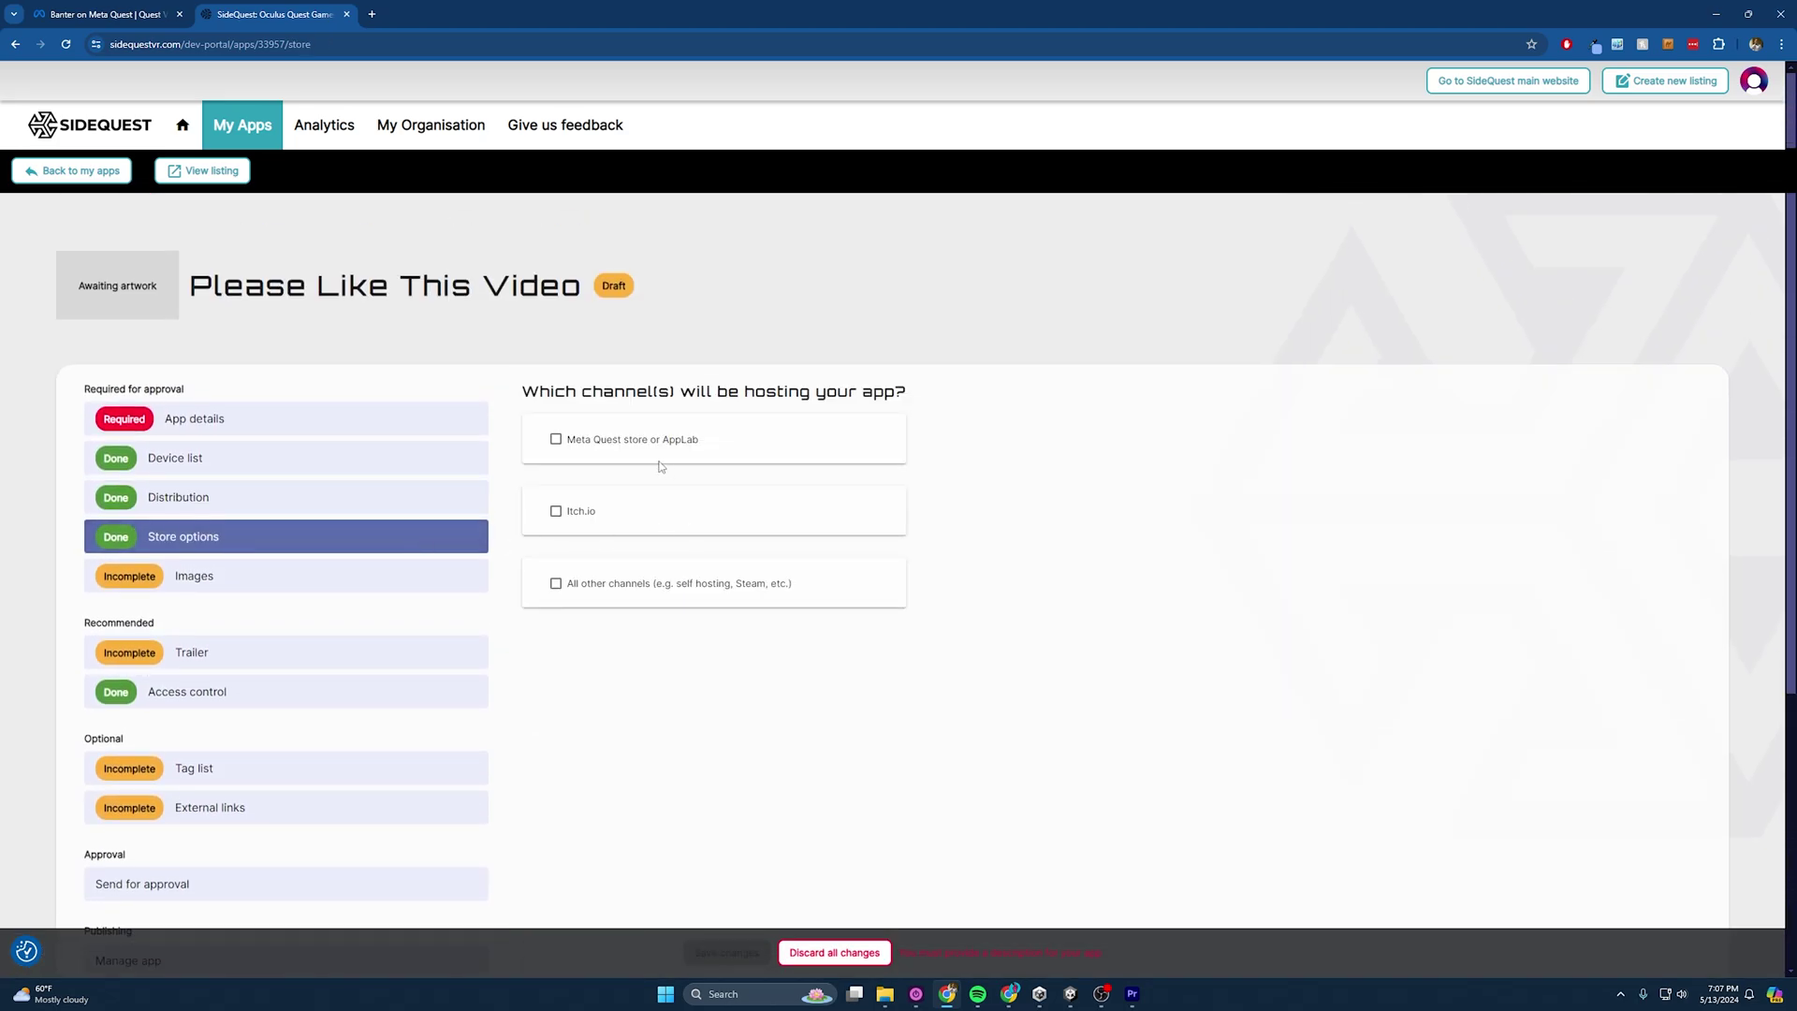
{"action": "scroll", "coordinate": [659, 466], "scroll_direction": "down", "scroll_amount": 1}
Try the Meta Quest, itch.io and other-channel options, leaving only other channels ticked, then open Images.
{"action": "left_click", "coordinate": [556, 370]}
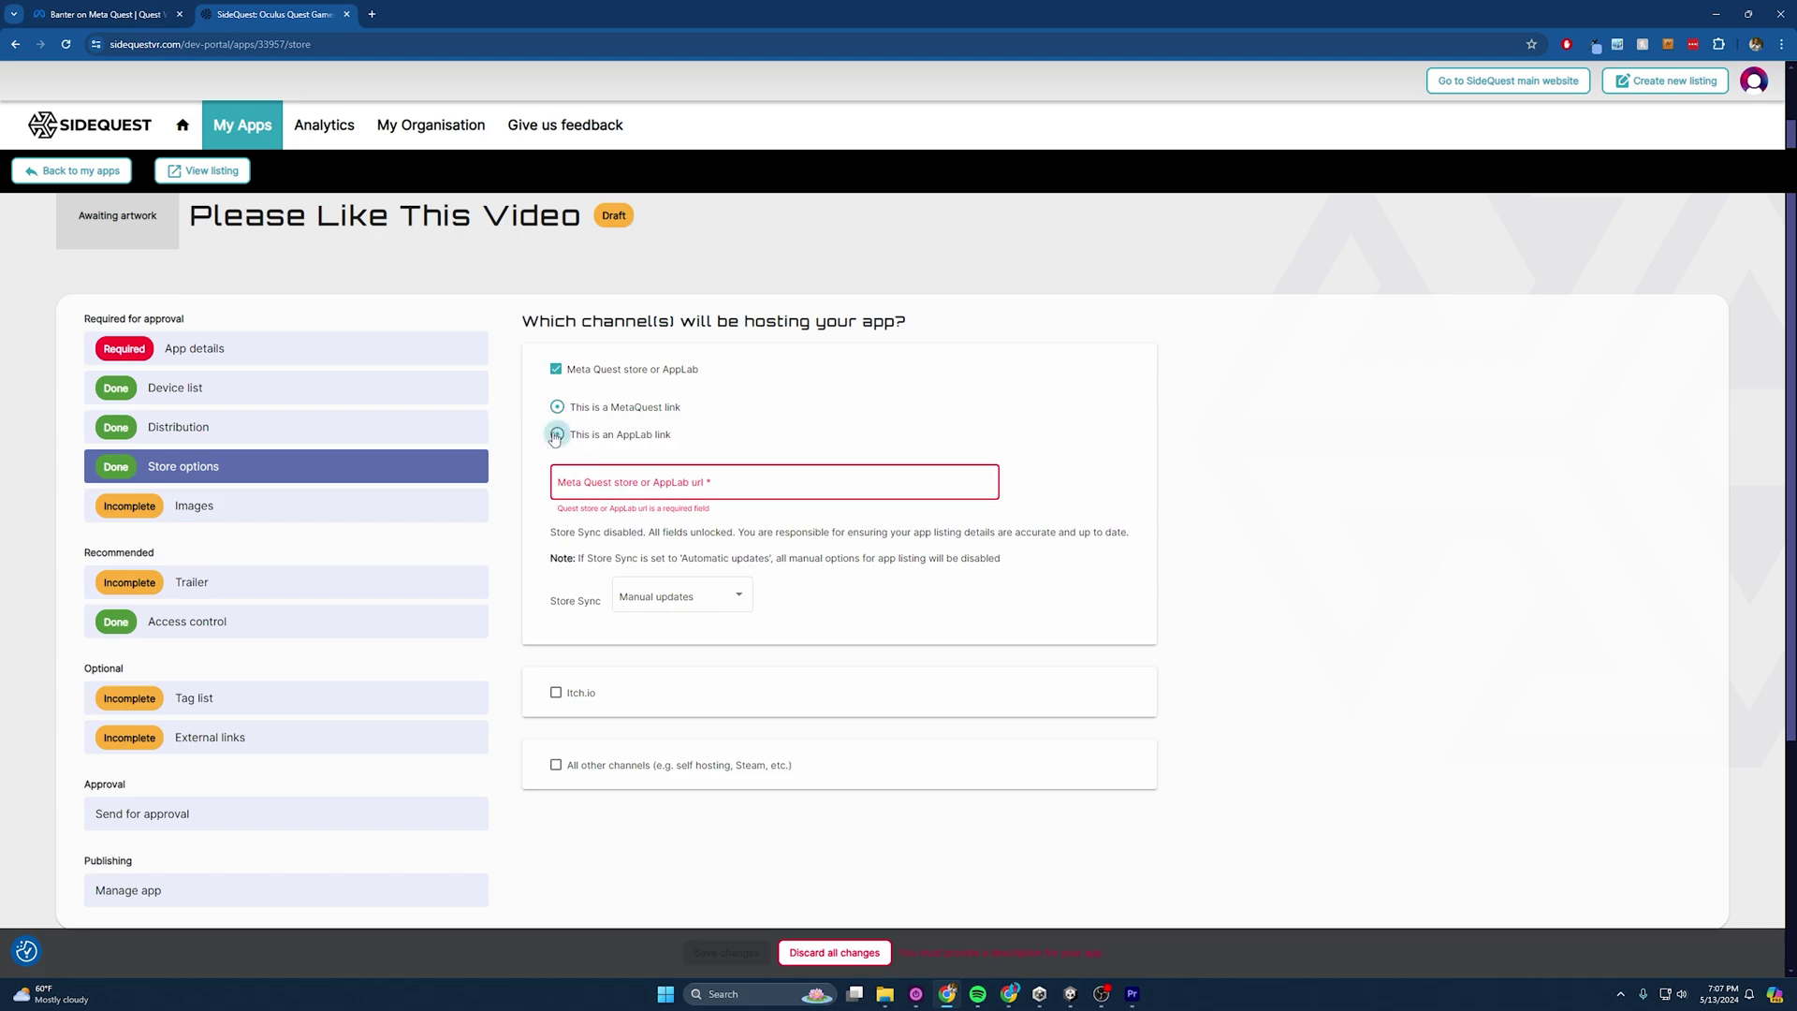
{"action": "left_click", "coordinate": [555, 482]}
{"action": "left_click", "coordinate": [555, 369]}
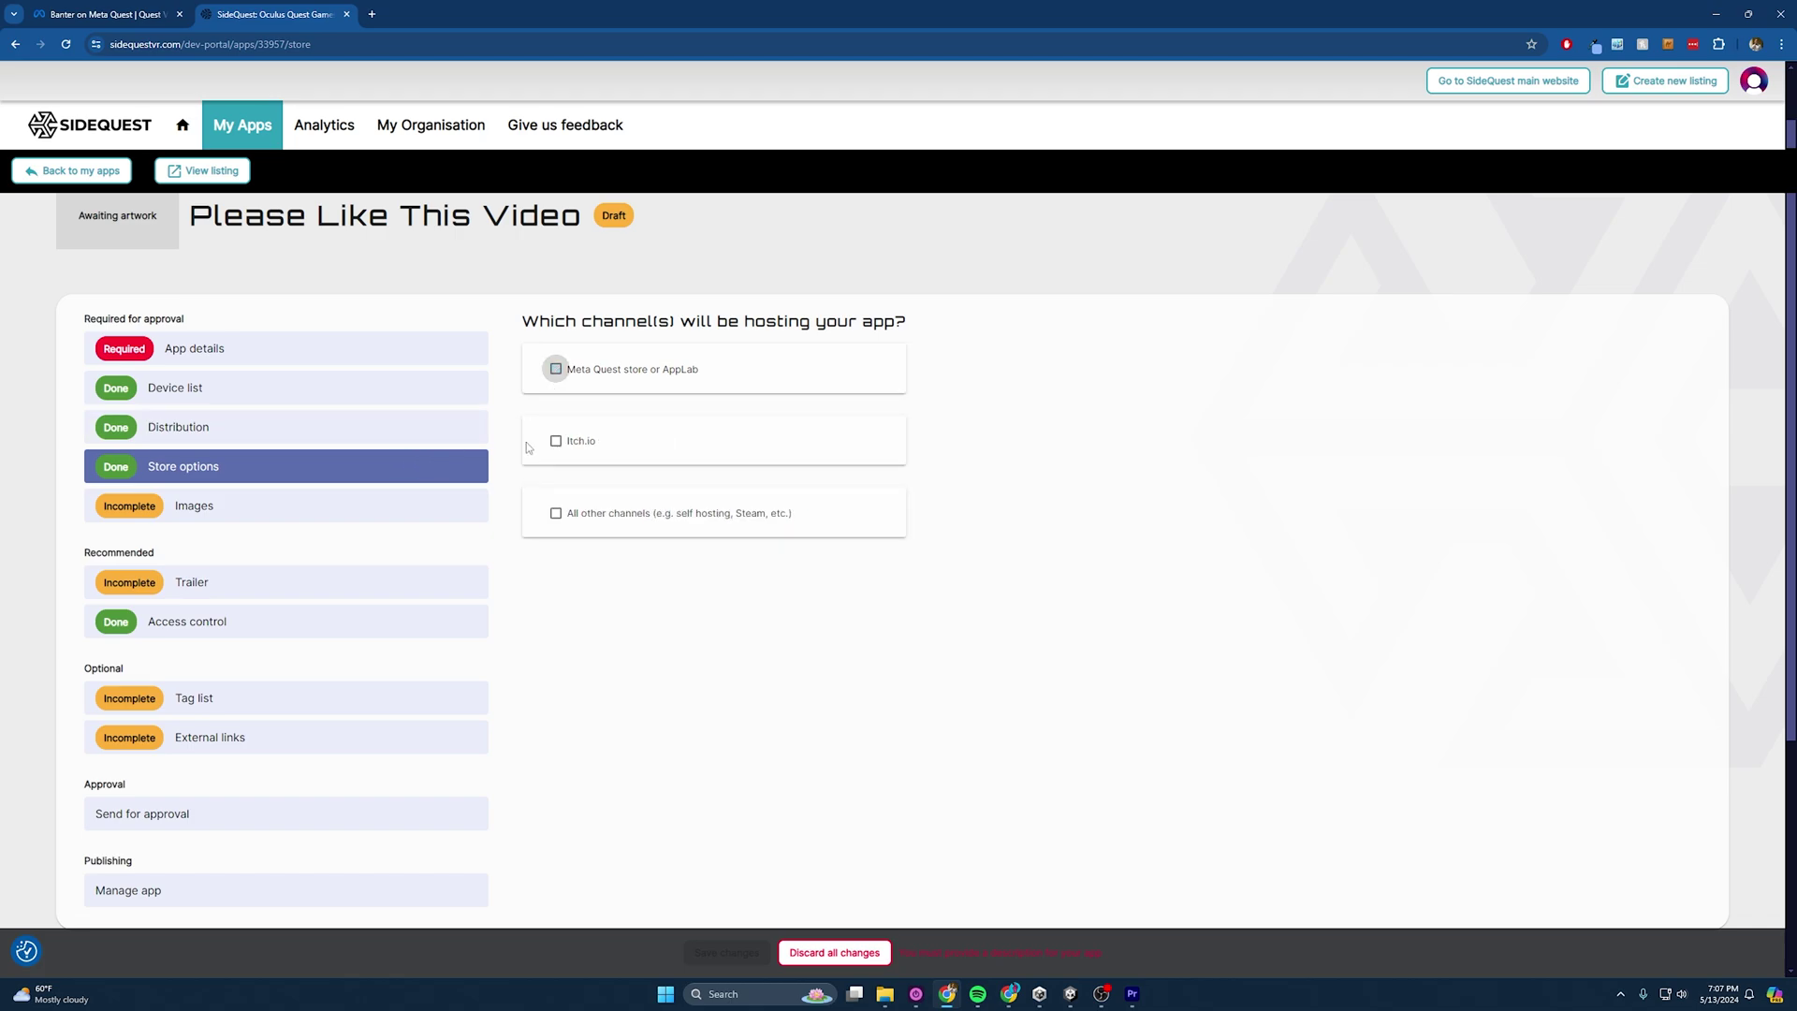
{"action": "left_click", "coordinate": [554, 442]}
{"action": "left_click", "coordinate": [554, 441]}
{"action": "left_click", "coordinate": [557, 514]}
{"action": "left_click", "coordinate": [567, 550]}
{"action": "left_click", "coordinate": [795, 505]}
{"action": "left_click", "coordinate": [189, 513]}
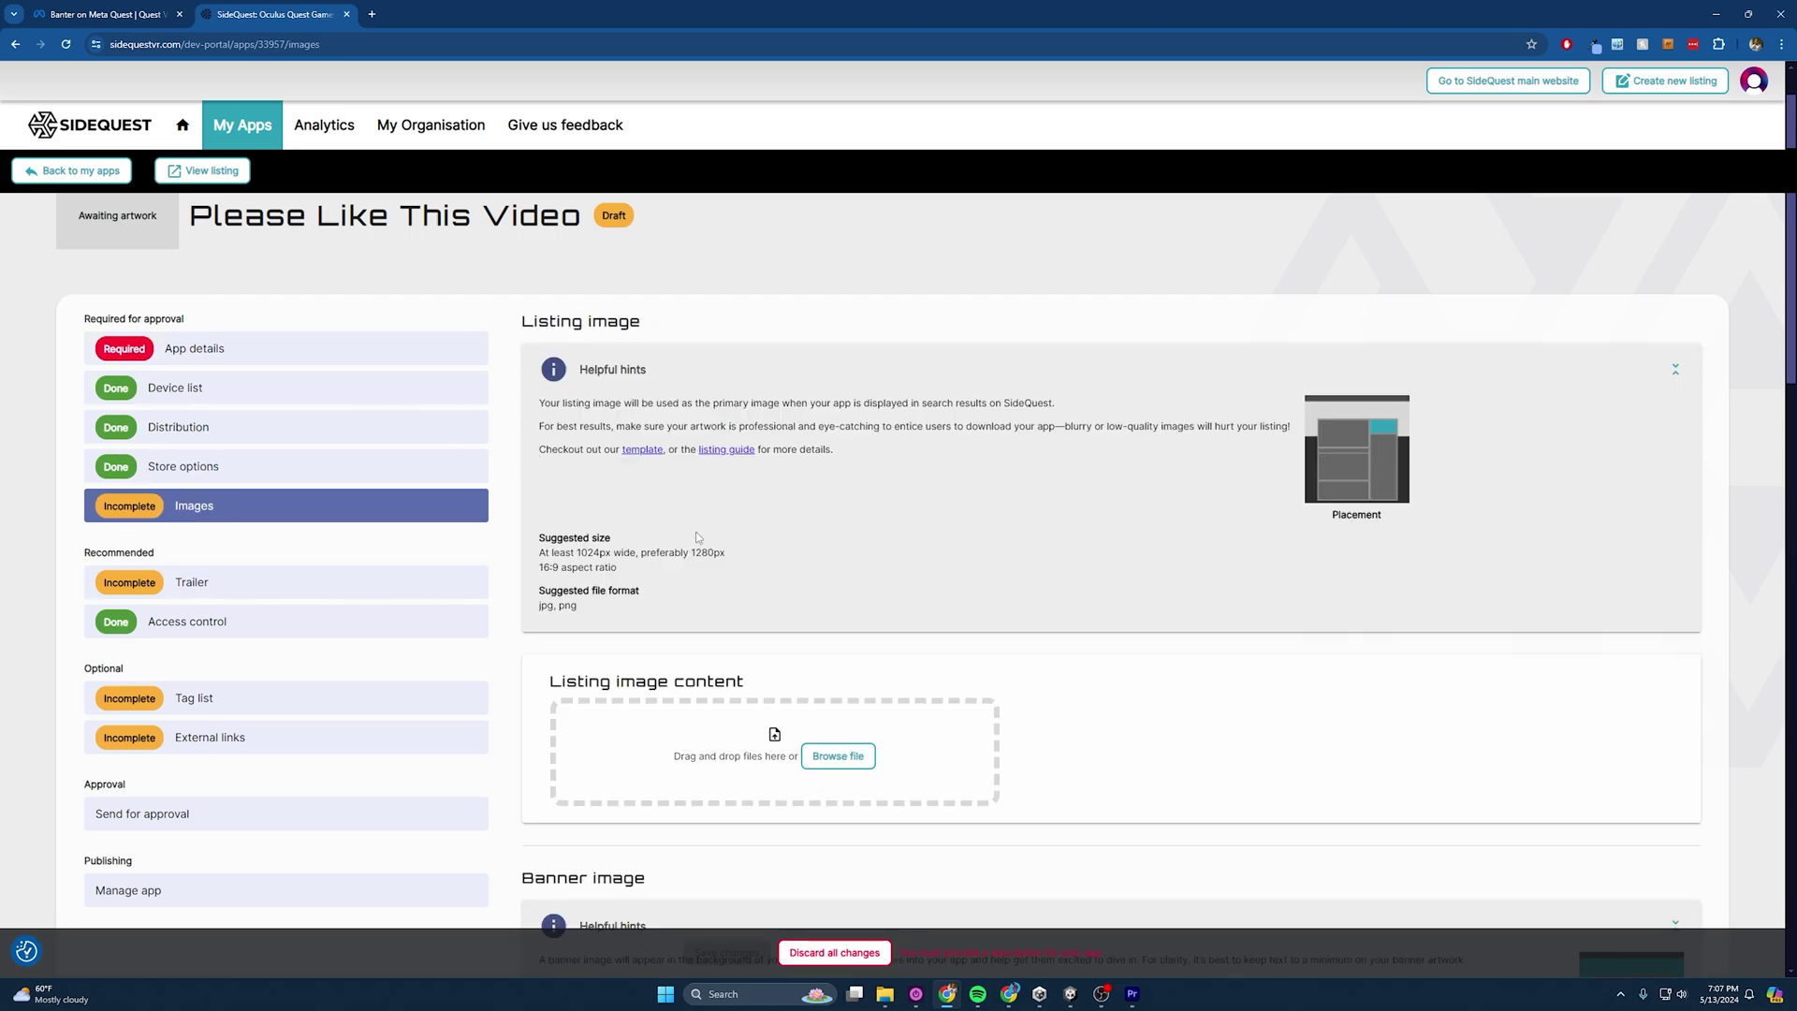
Look over the Images page, then return to the draft's App details.
{"action": "scroll", "coordinate": [880, 767], "scroll_direction": "down", "scroll_amount": 10}
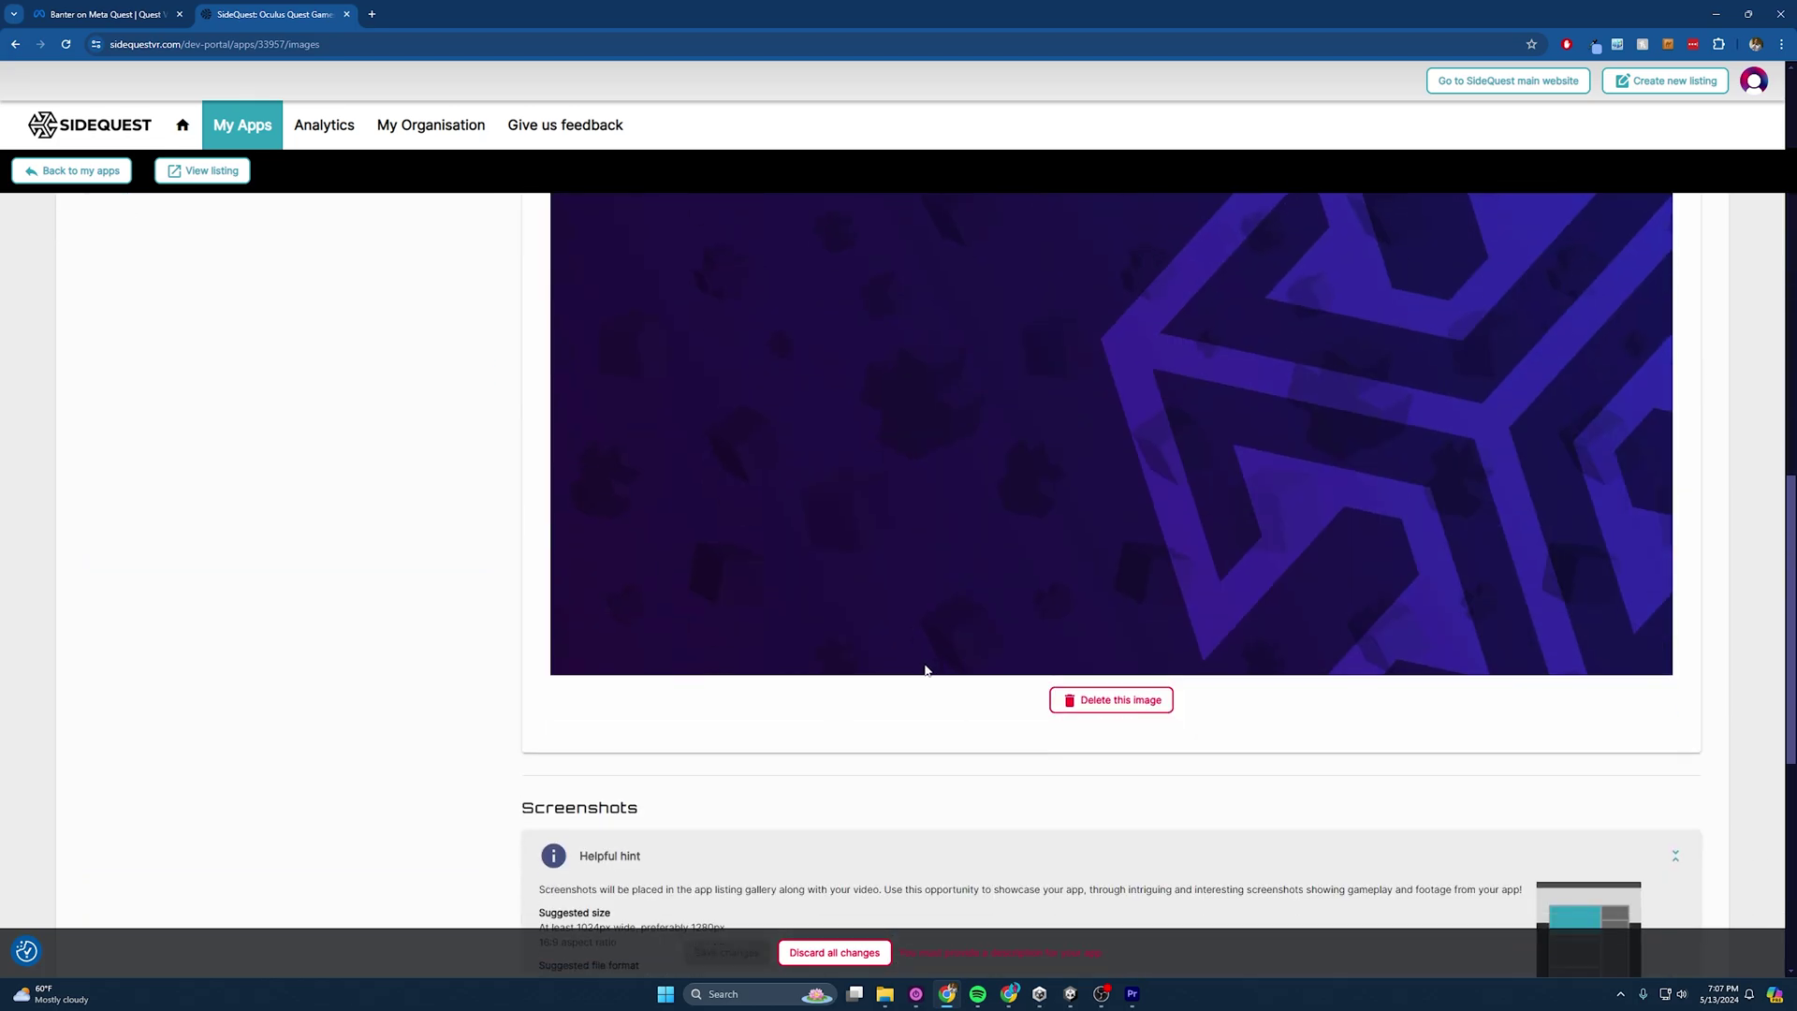
{"action": "scroll", "coordinate": [930, 642], "scroll_direction": "up", "scroll_amount": 11}
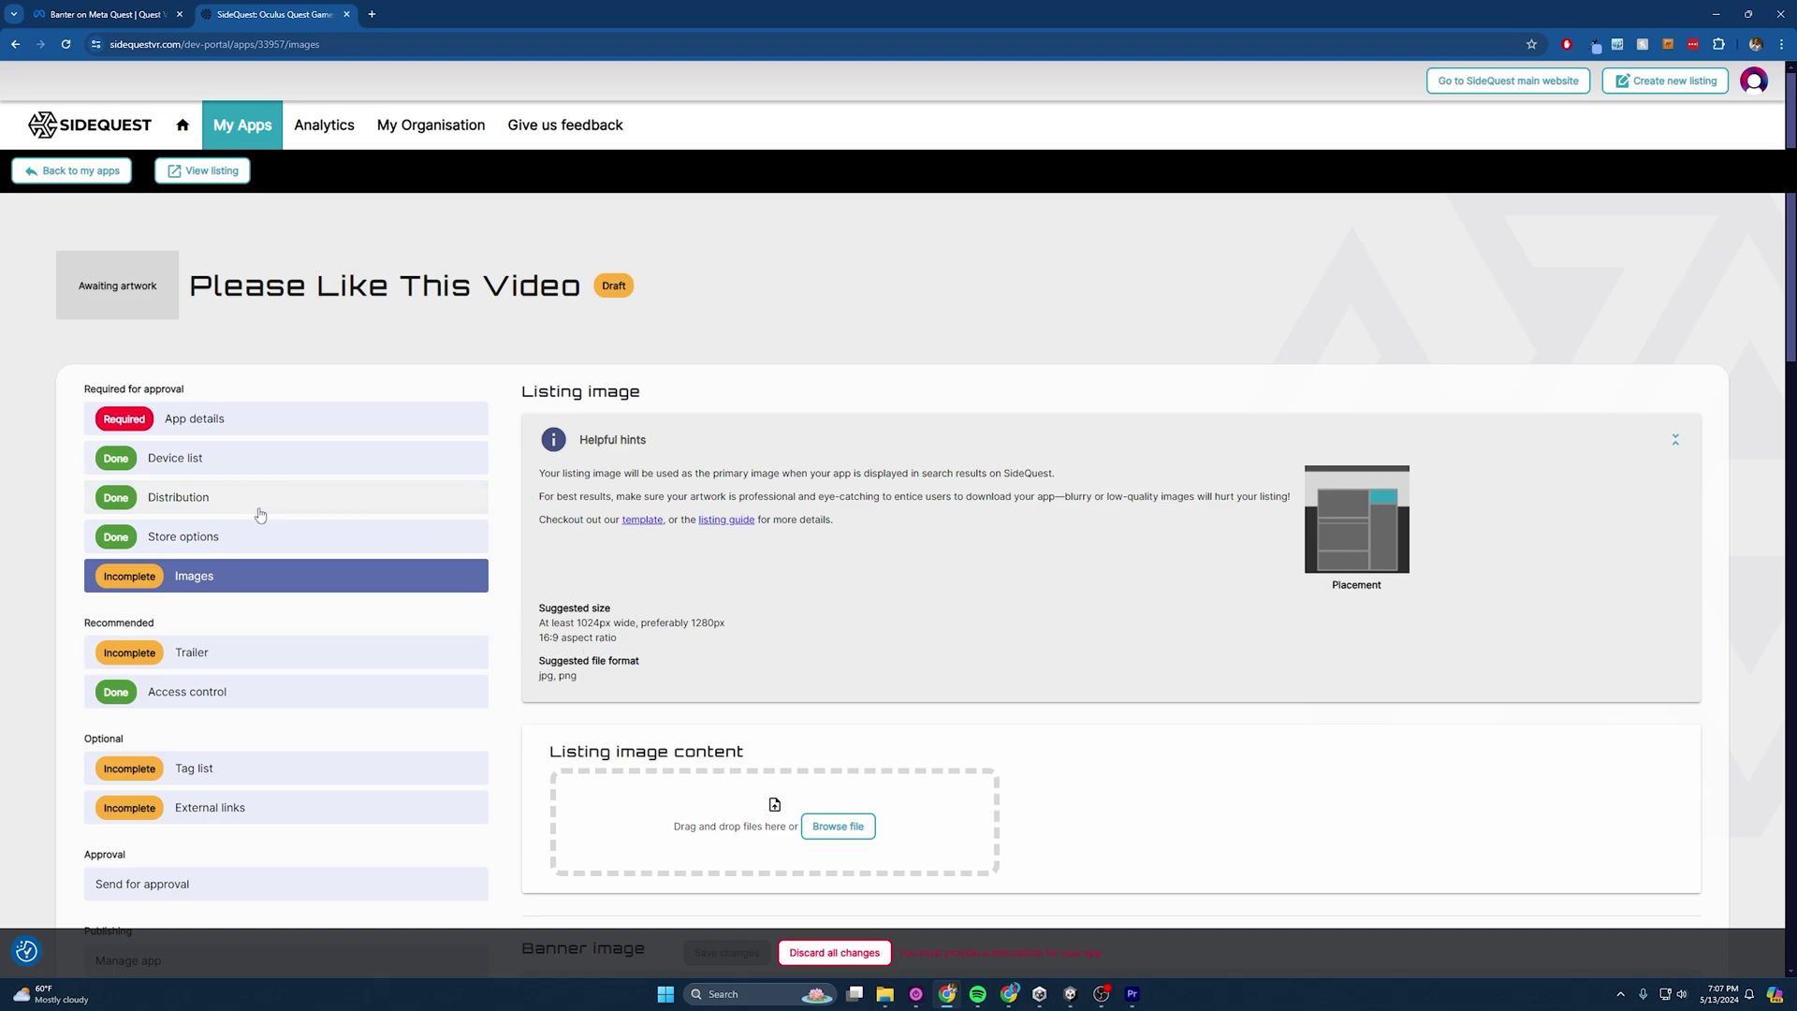
{"action": "scroll", "coordinate": [234, 440], "scroll_direction": "down", "scroll_amount": 2}
{"action": "left_click", "coordinate": [193, 278]}
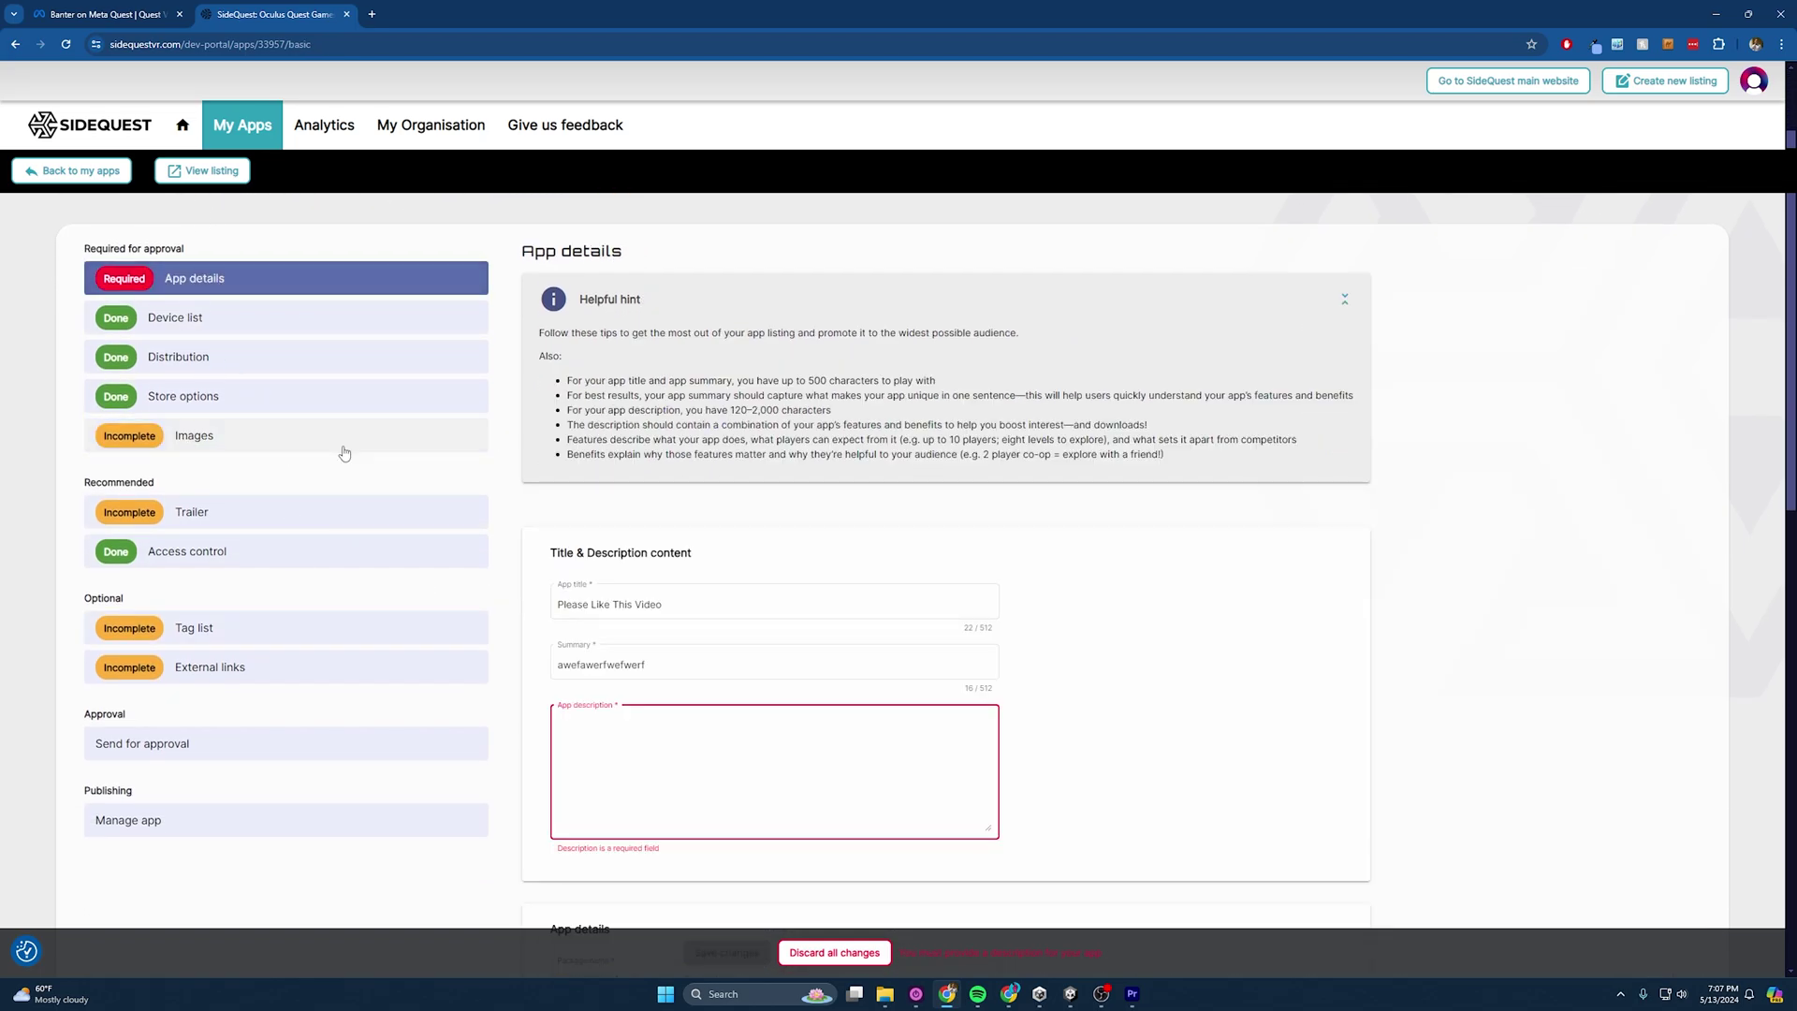
{"action": "scroll", "coordinate": [391, 452], "scroll_direction": "down", "scroll_amount": 1}
View the Send for approval page, then Manage app showing Draft pending SideQuest approval.
{"action": "left_click", "coordinate": [217, 675]}
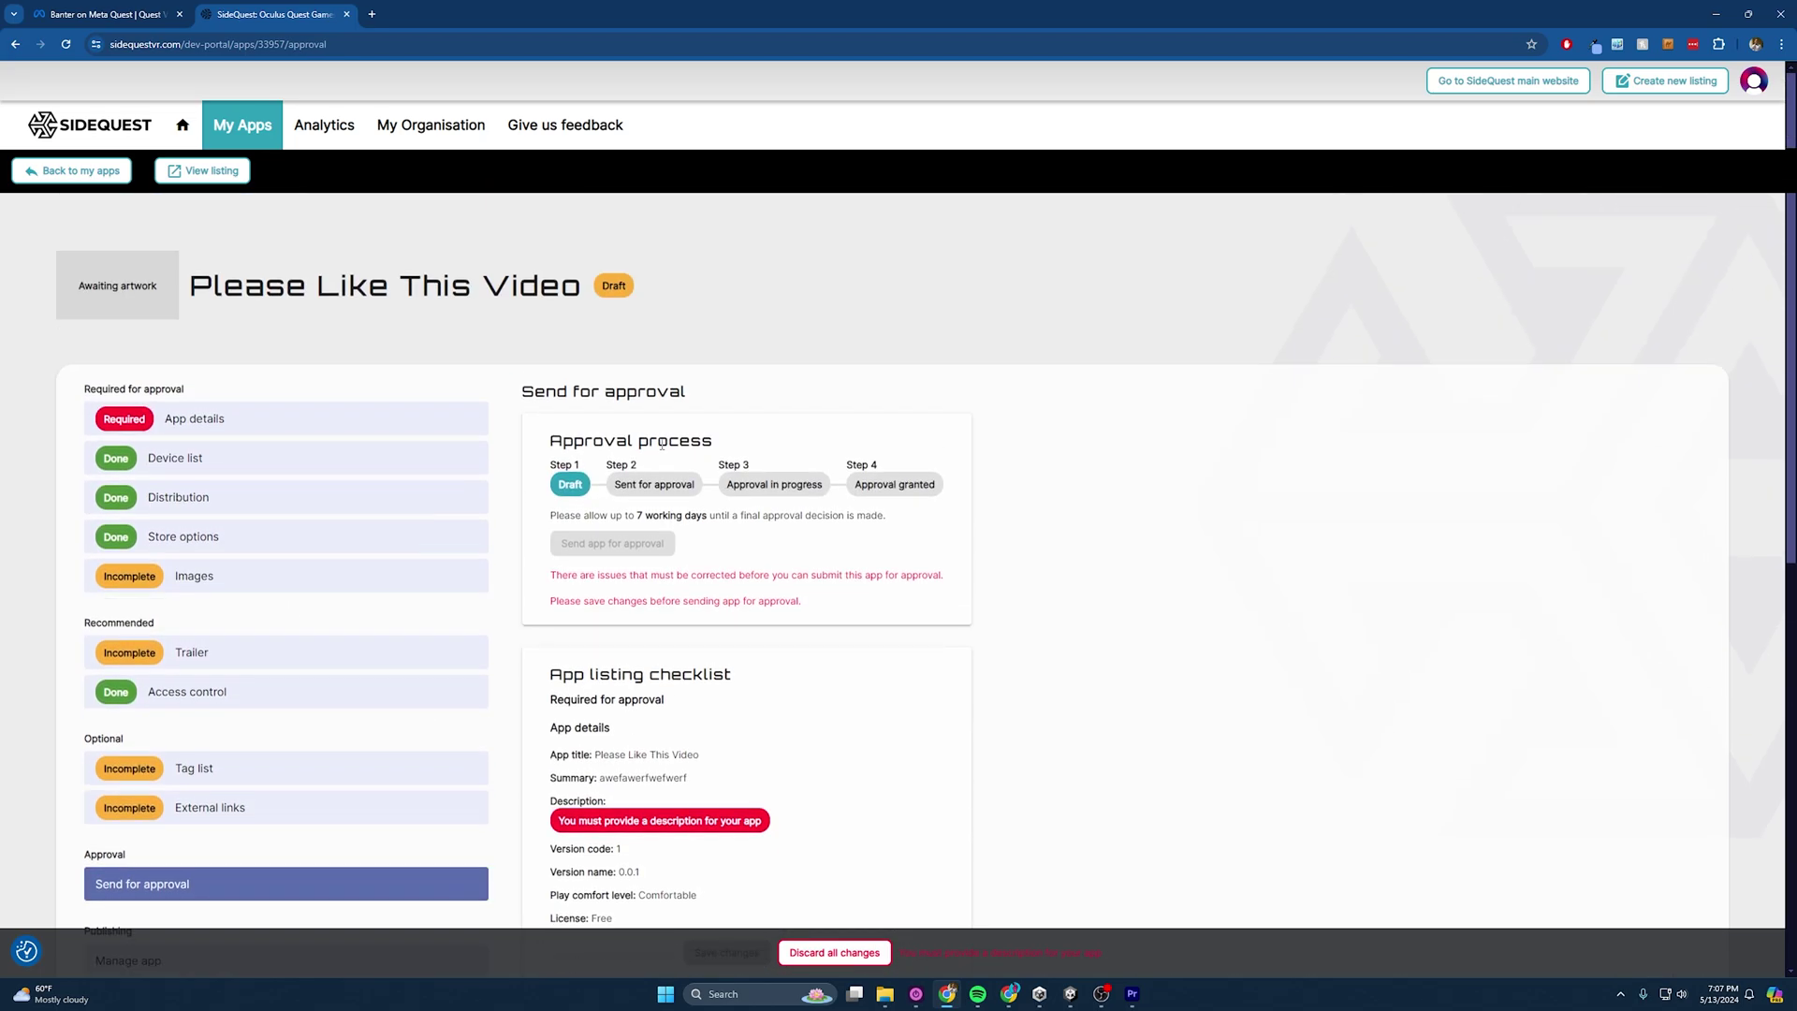
{"action": "scroll", "coordinate": [645, 485], "scroll_direction": "down", "scroll_amount": 3}
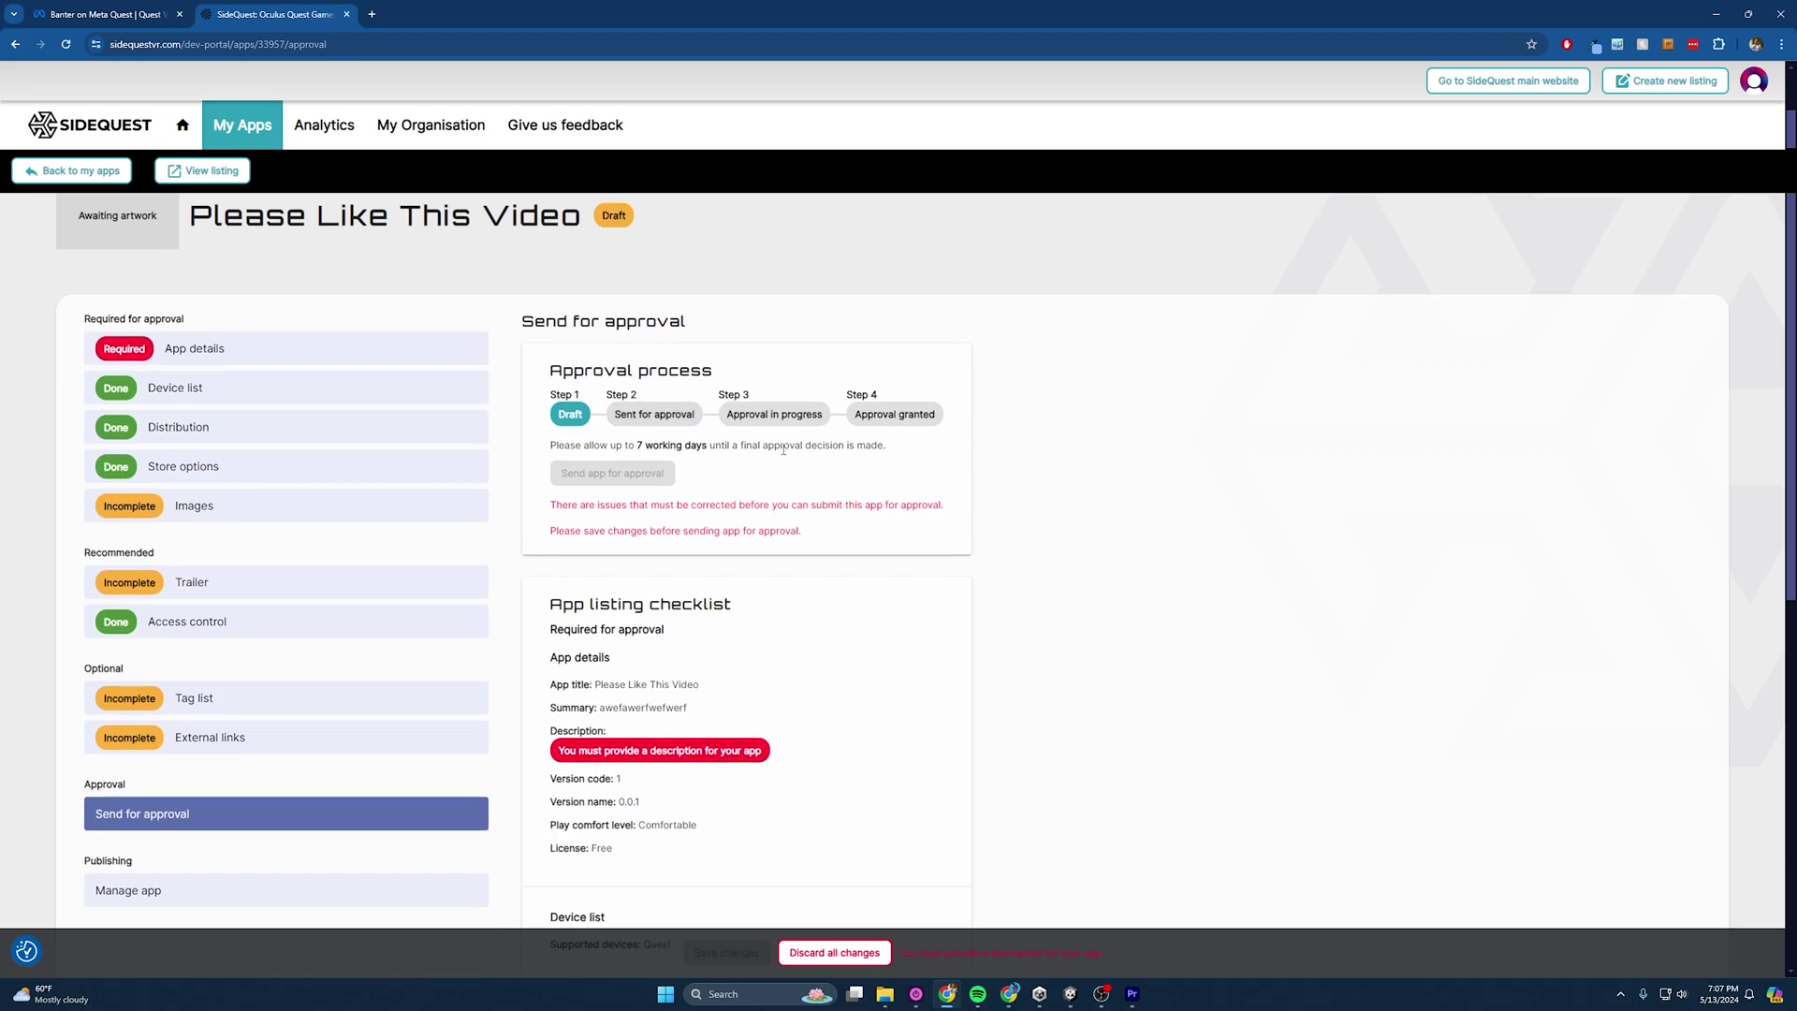
{"action": "scroll", "coordinate": [565, 501], "scroll_direction": "up", "scroll_amount": 3}
{"action": "scroll", "coordinate": [346, 674], "scroll_direction": "down", "scroll_amount": 2}
{"action": "left_click", "coordinate": [281, 748]}
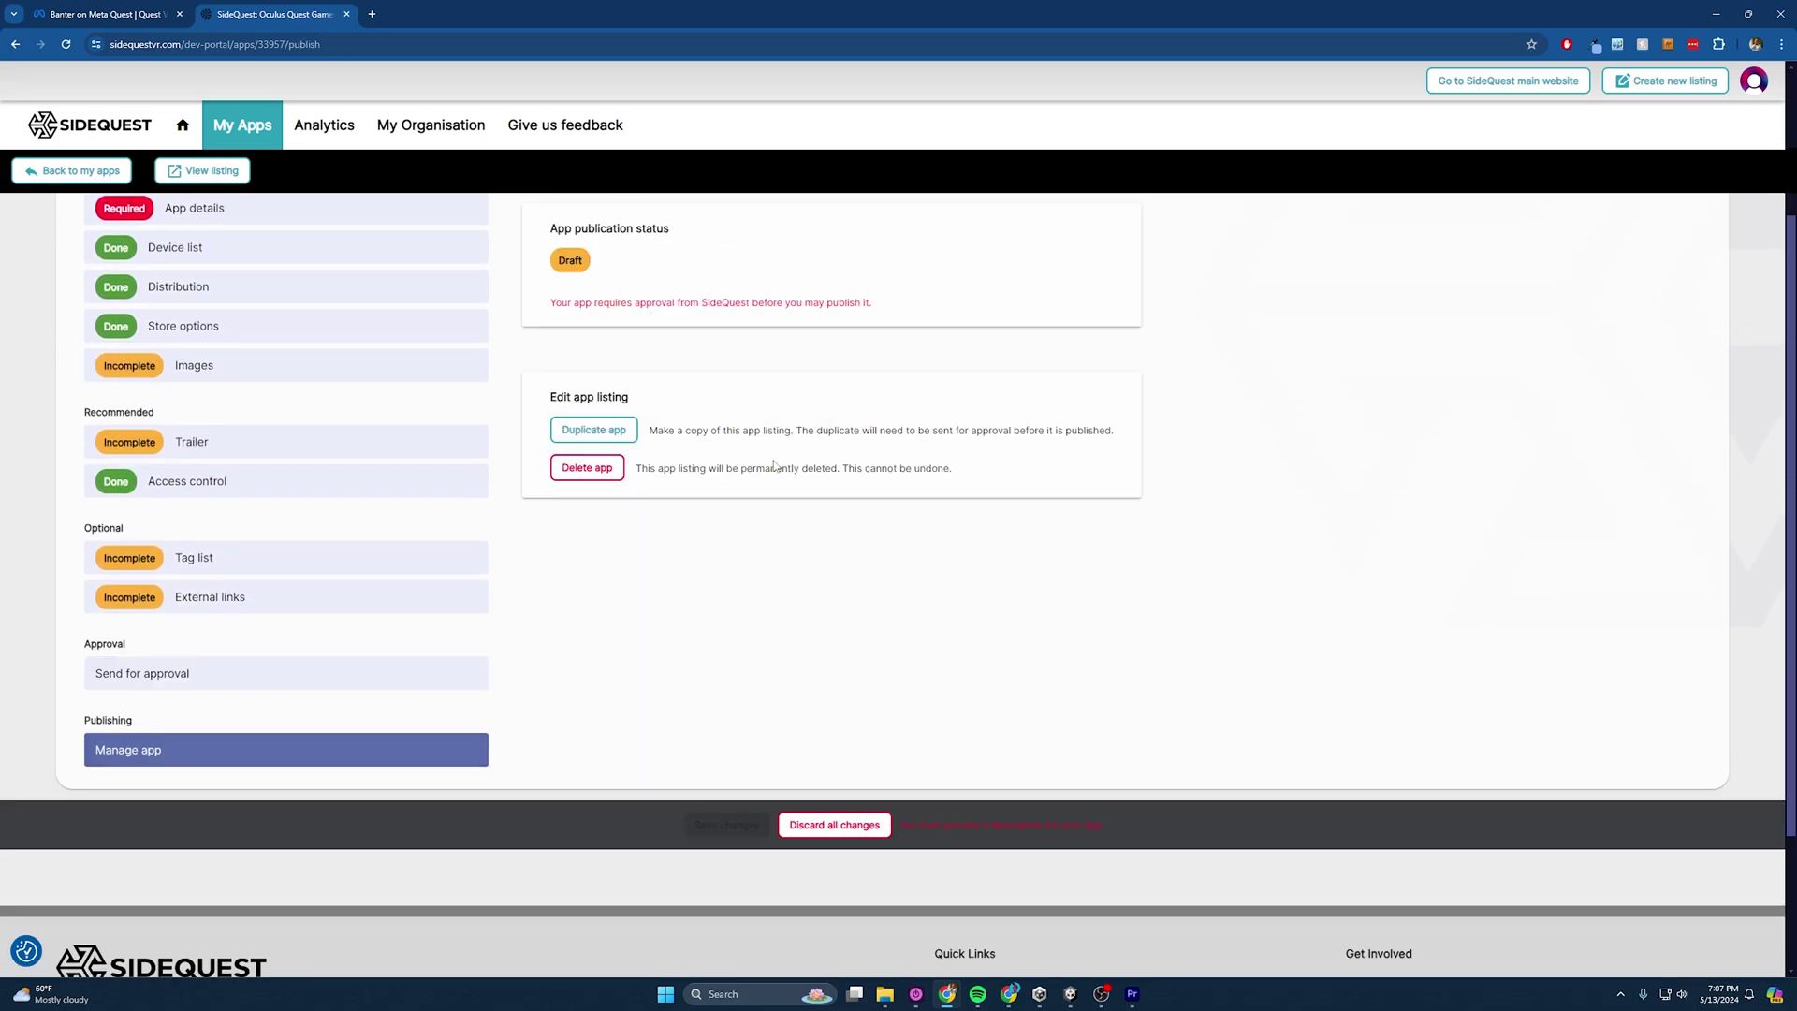
{"action": "scroll", "coordinate": [554, 465], "scroll_direction": "up", "scroll_amount": 2}
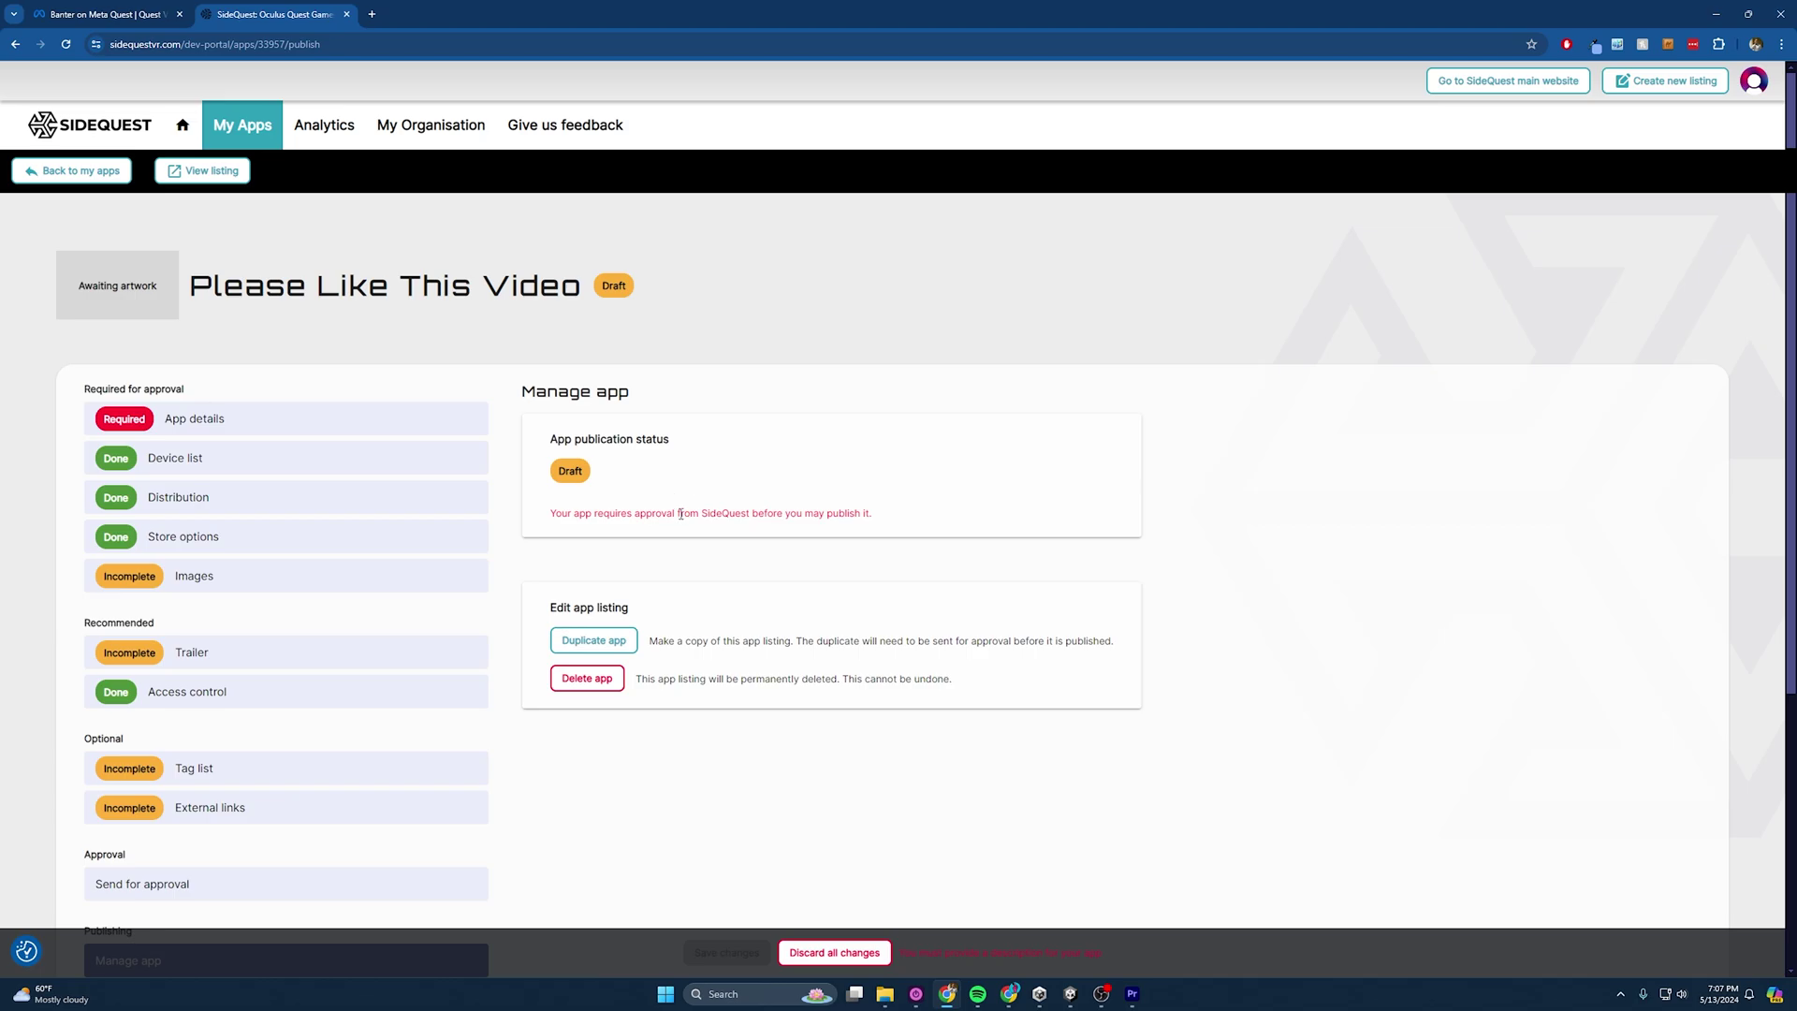
Switch to the published VR Sickness Lab listing and review its App details.
{"action": "left_click", "coordinate": [1008, 994]}
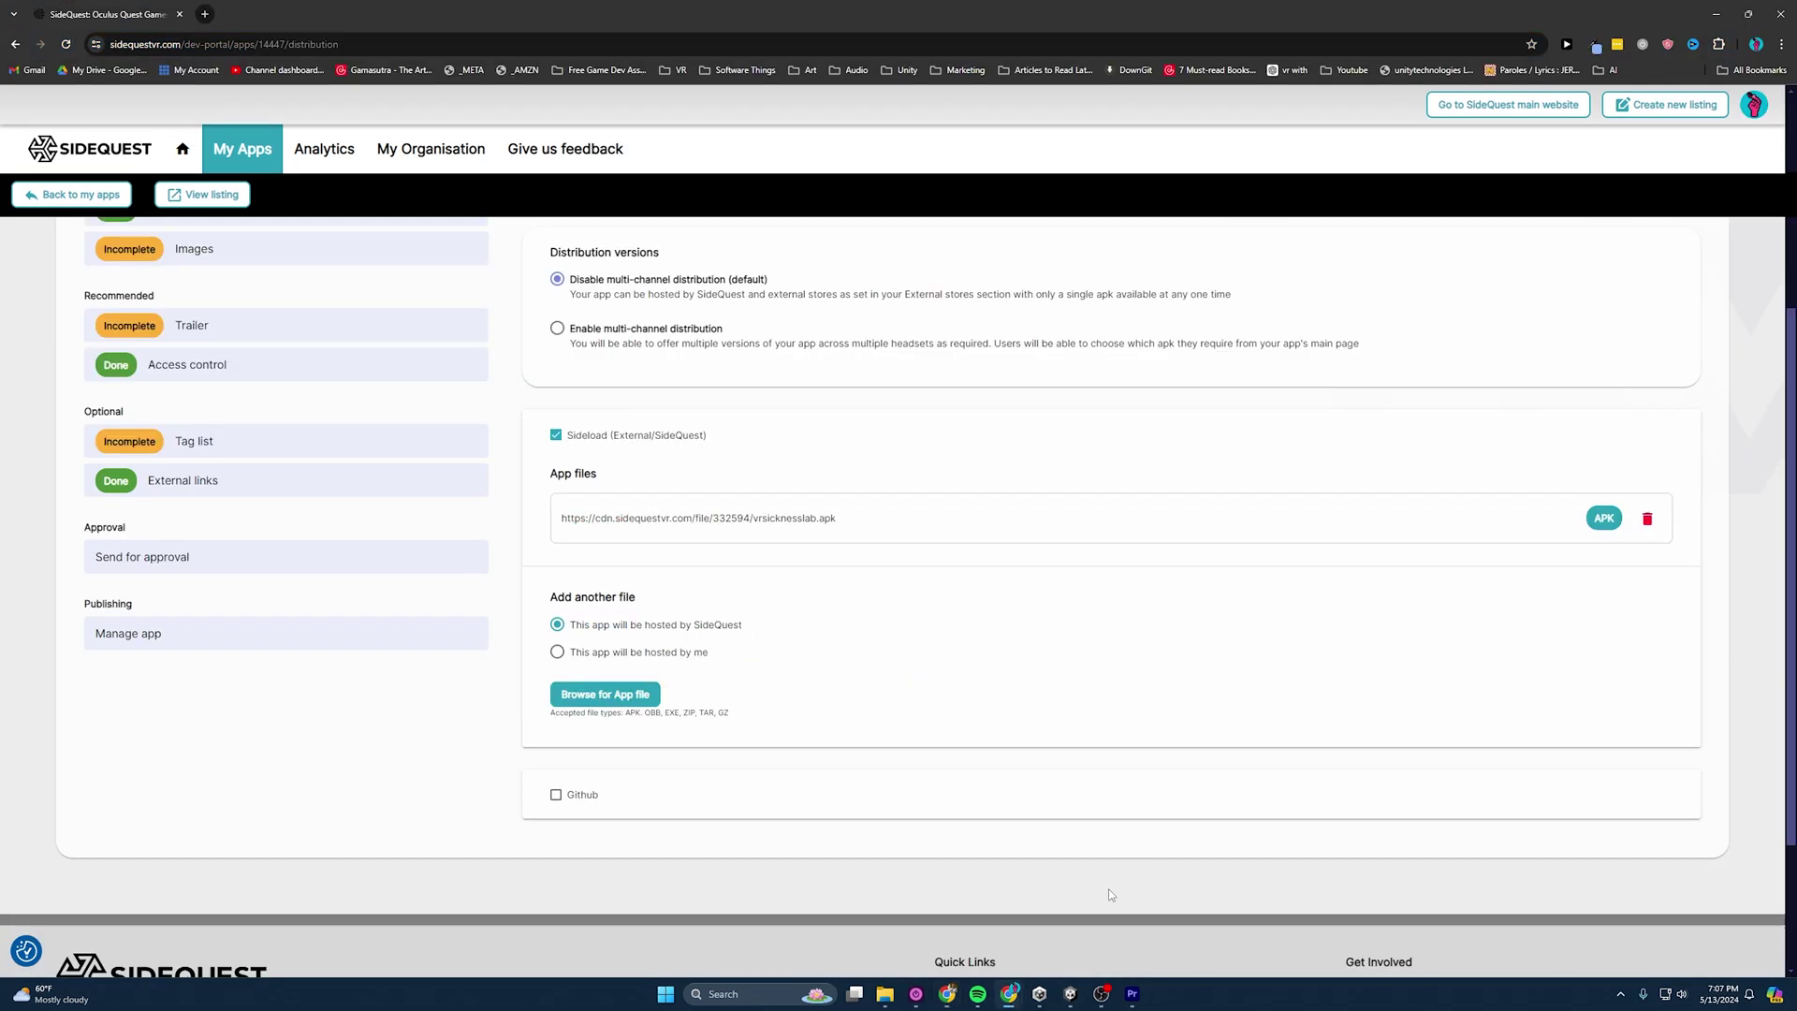
{"action": "scroll", "coordinate": [364, 445], "scroll_direction": "up", "scroll_amount": 5}
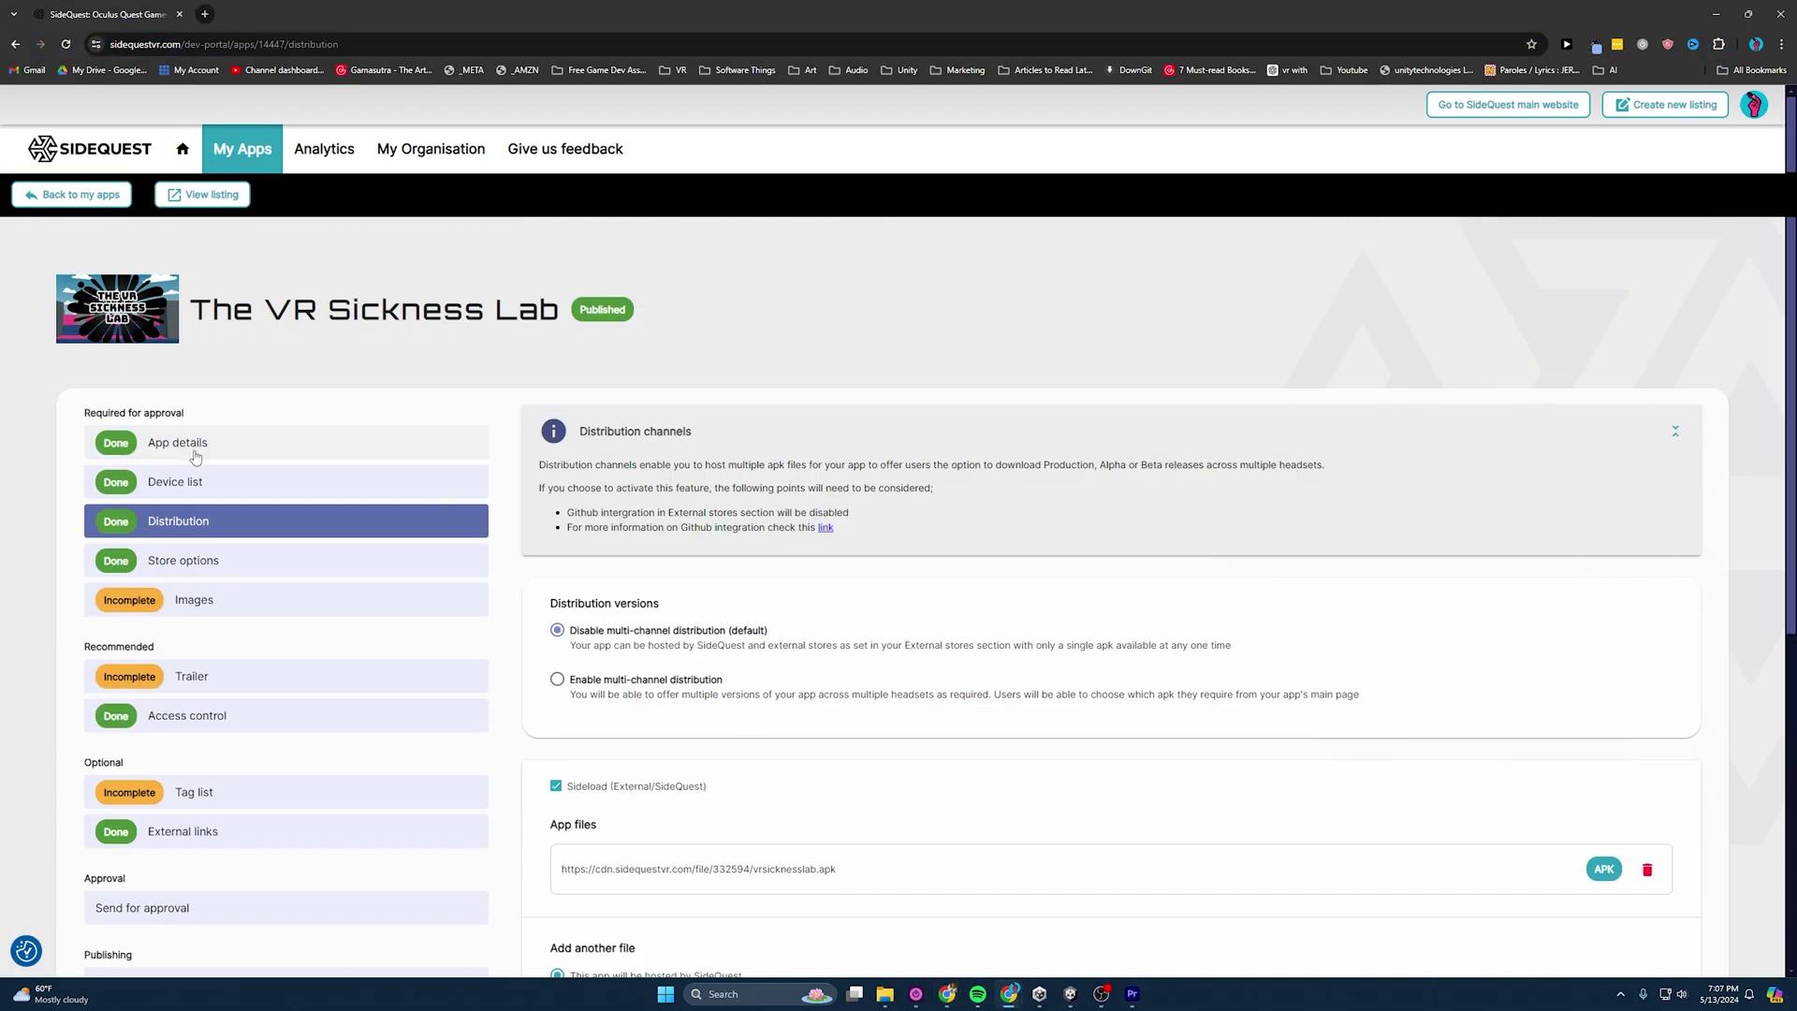
{"action": "left_click", "coordinate": [194, 455]}
{"action": "scroll", "coordinate": [539, 493], "scroll_direction": "down", "scroll_amount": 5}
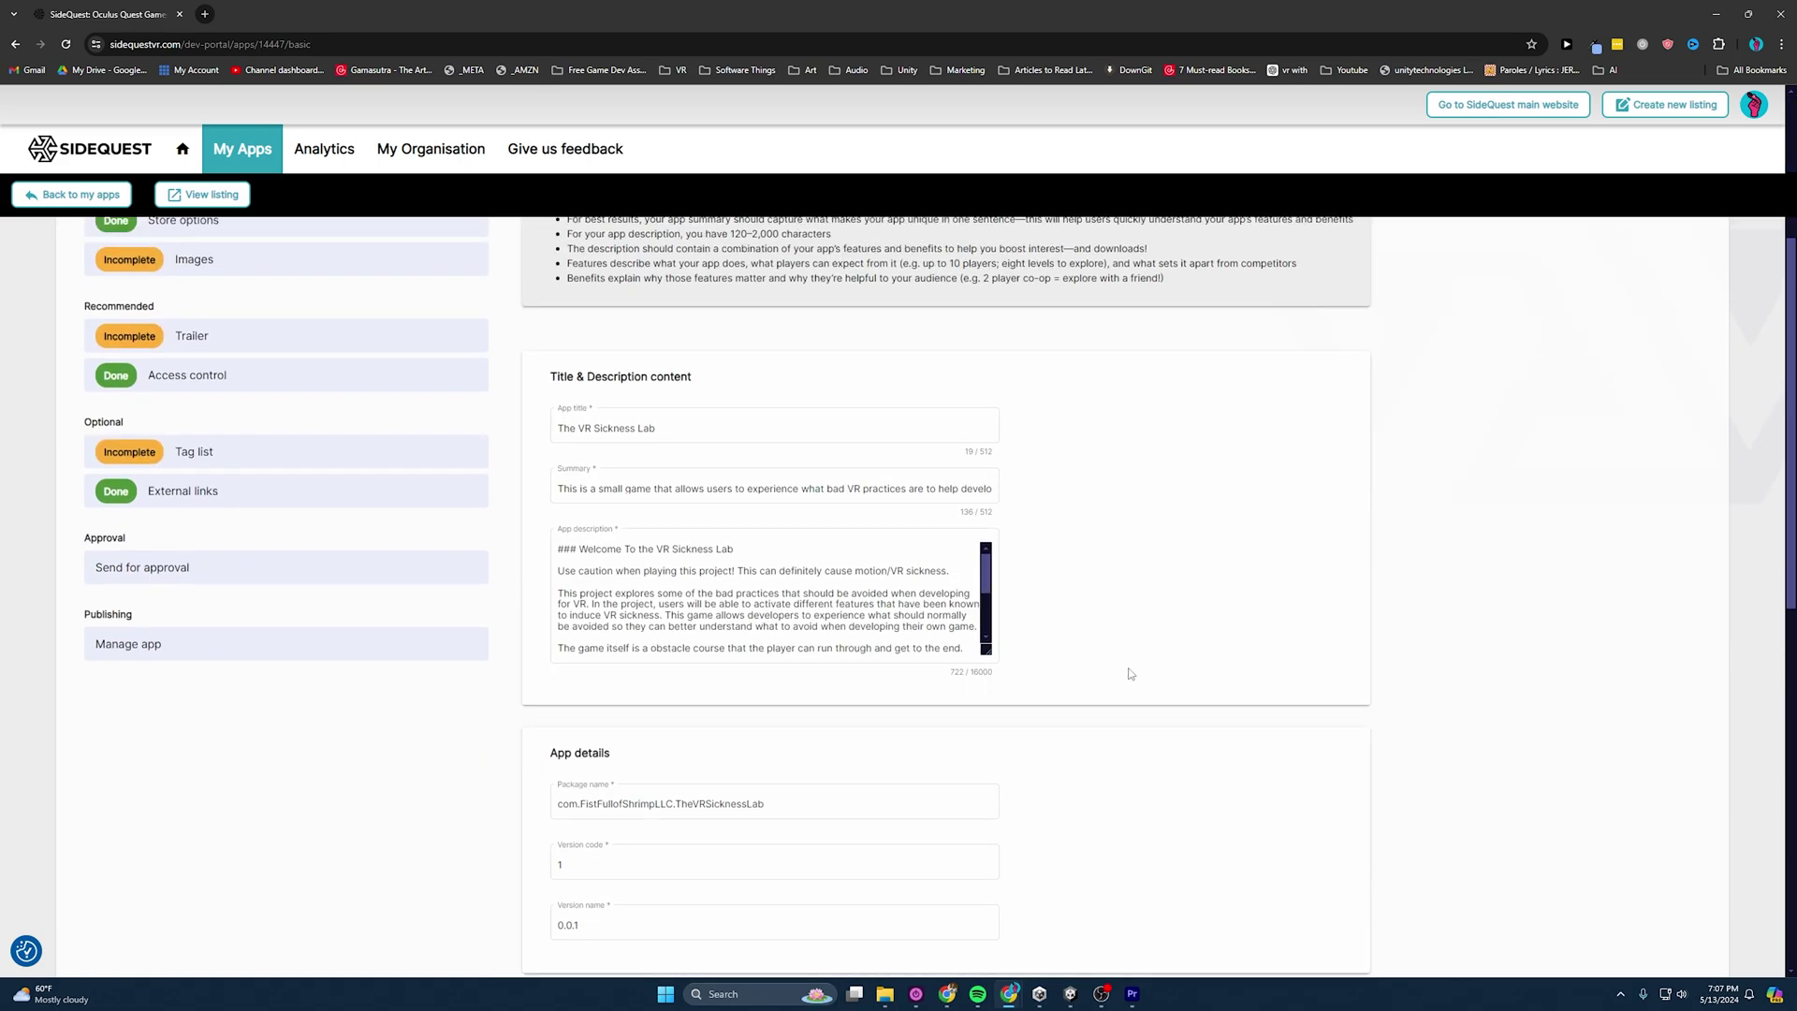
{"action": "scroll", "coordinate": [936, 655], "scroll_direction": "up", "scroll_amount": 5}
{"action": "scroll", "coordinate": [1105, 782], "scroll_direction": "down", "scroll_amount": 3}
{"action": "scroll", "coordinate": [1095, 774], "scroll_direction": "down", "scroll_amount": 6}
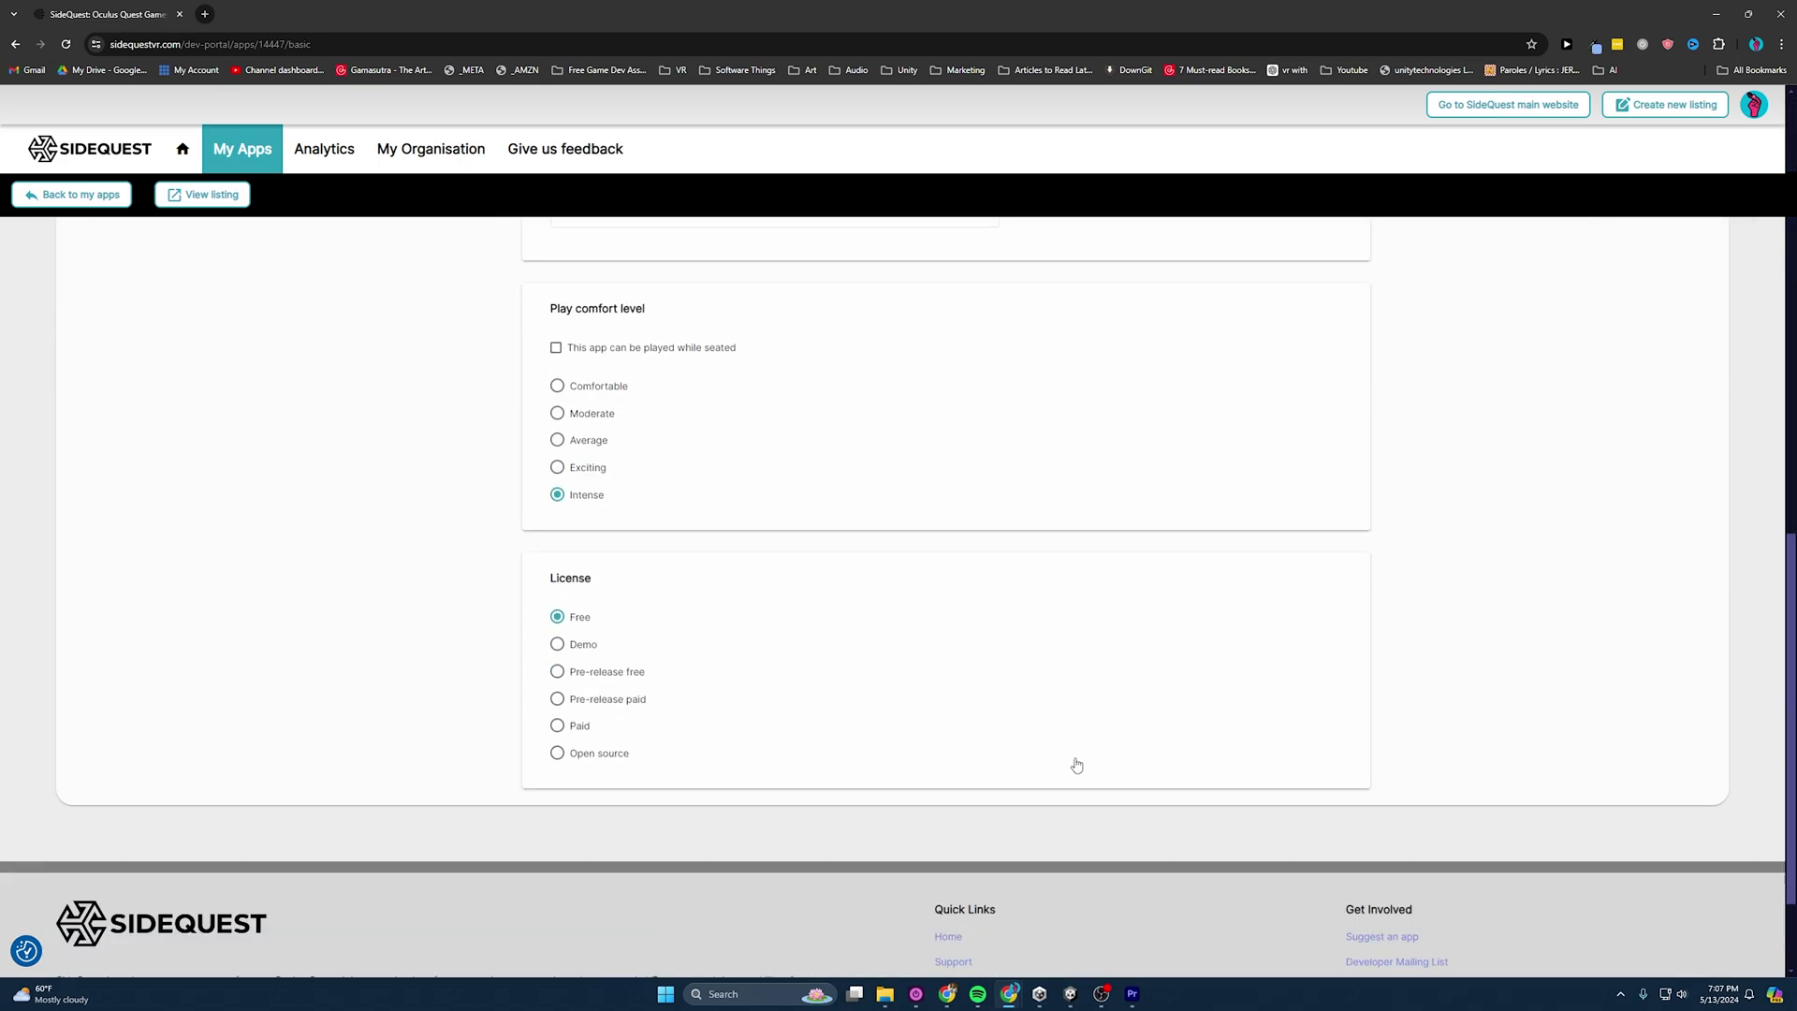
{"action": "scroll", "coordinate": [761, 533], "scroll_direction": "up", "scroll_amount": 8}
Review the VR Sickness Lab's Device list, Distribution, Store options and Images pages.
{"action": "left_click", "coordinate": [292, 271]}
{"action": "left_click", "coordinate": [300, 450]}
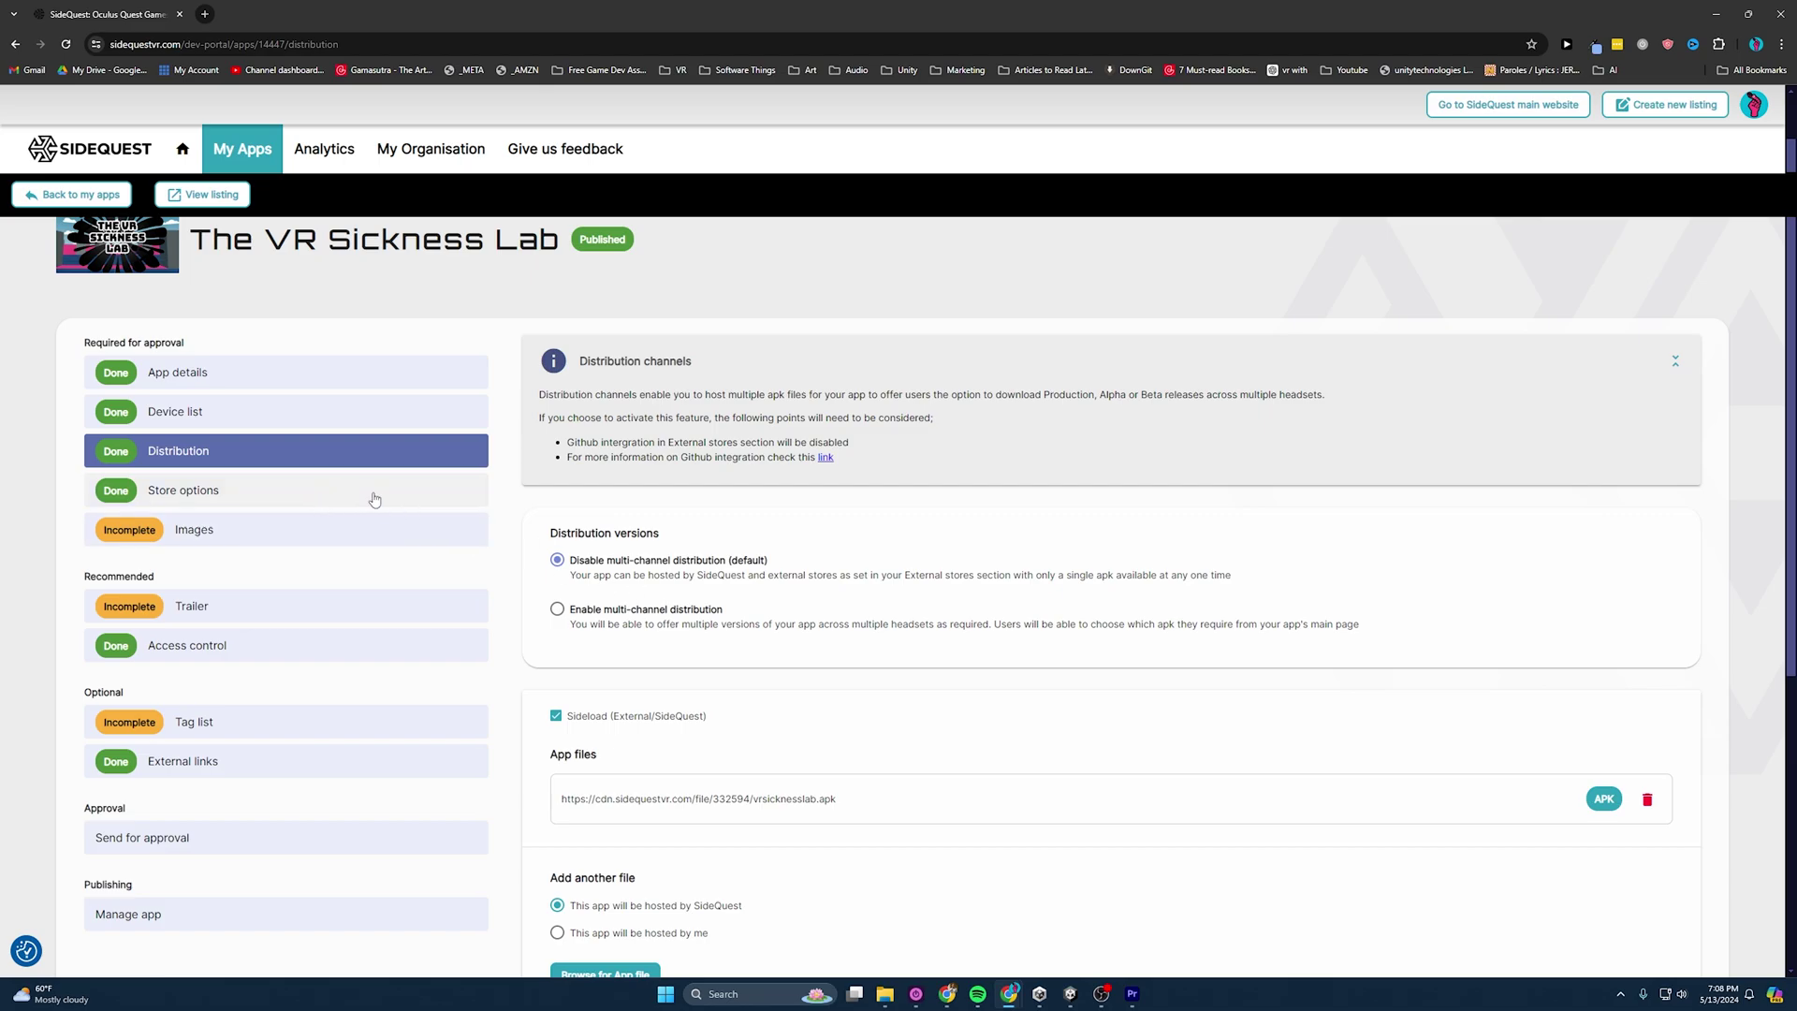
{"action": "left_click", "coordinate": [341, 490]}
{"action": "left_click", "coordinate": [299, 529]}
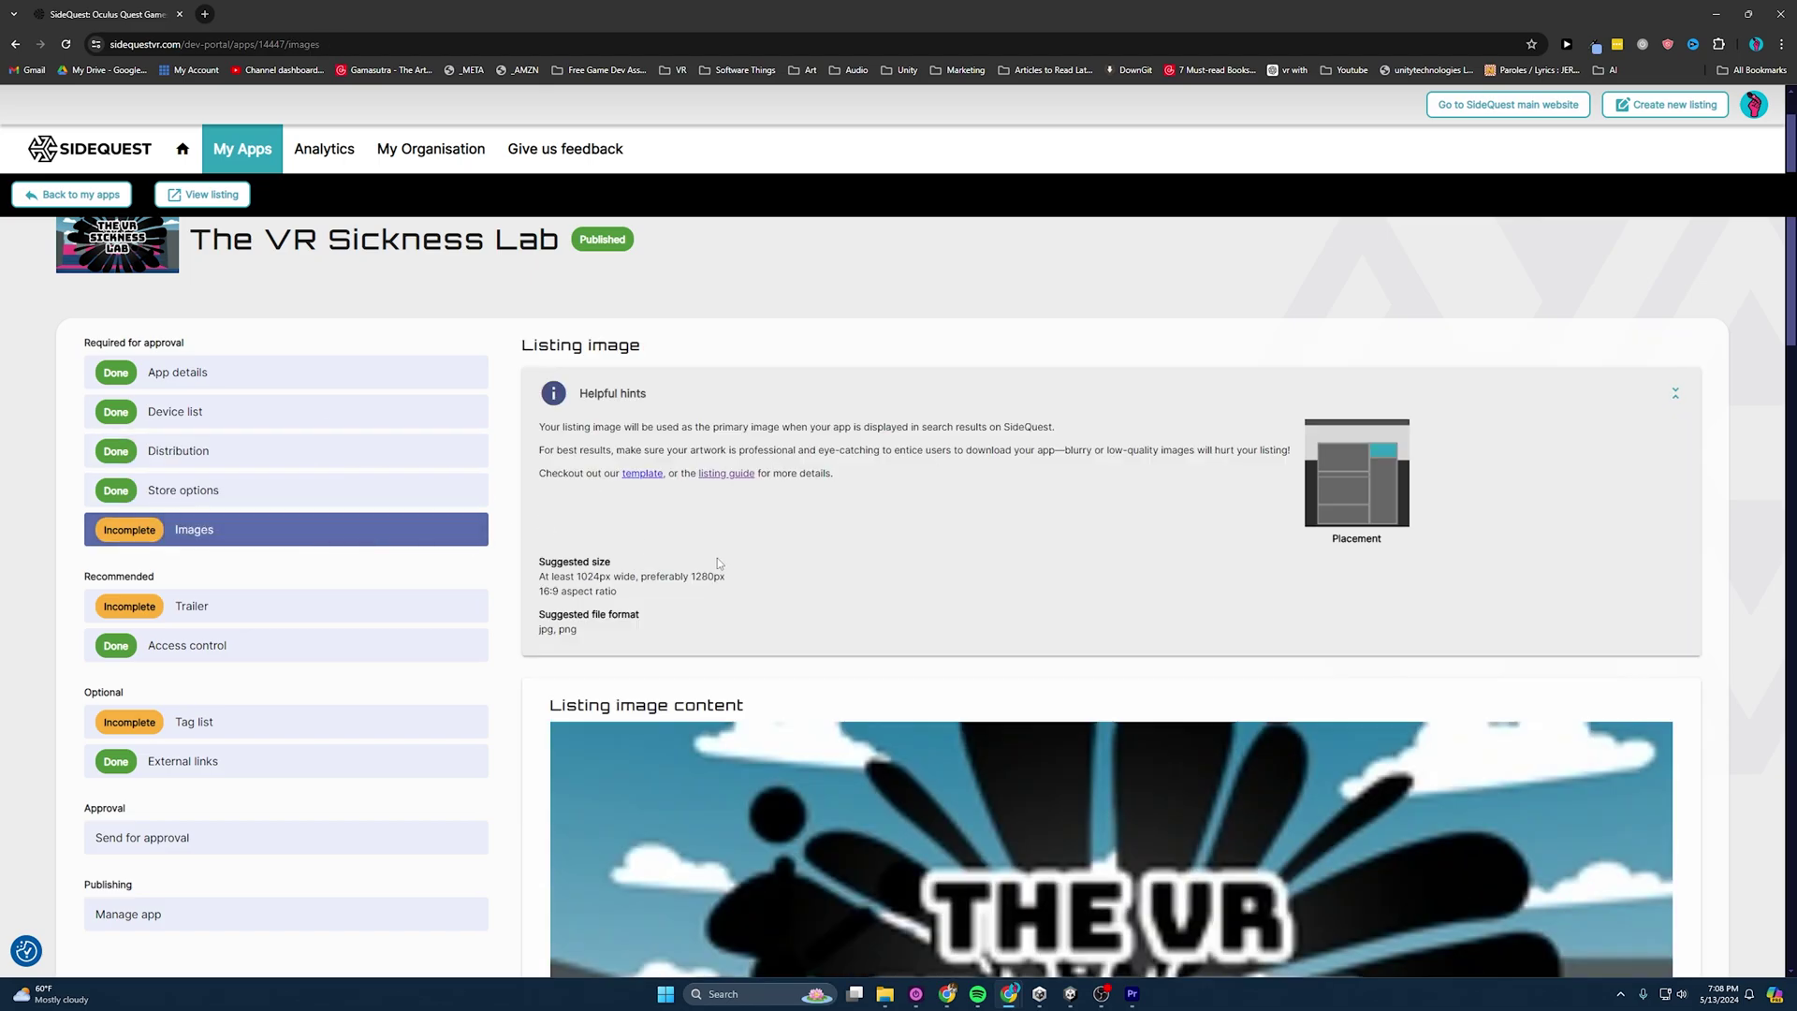
{"action": "scroll", "coordinate": [809, 568], "scroll_direction": "down", "scroll_amount": 10}
{"action": "scroll", "coordinate": [808, 568], "scroll_direction": "down", "scroll_amount": 10}
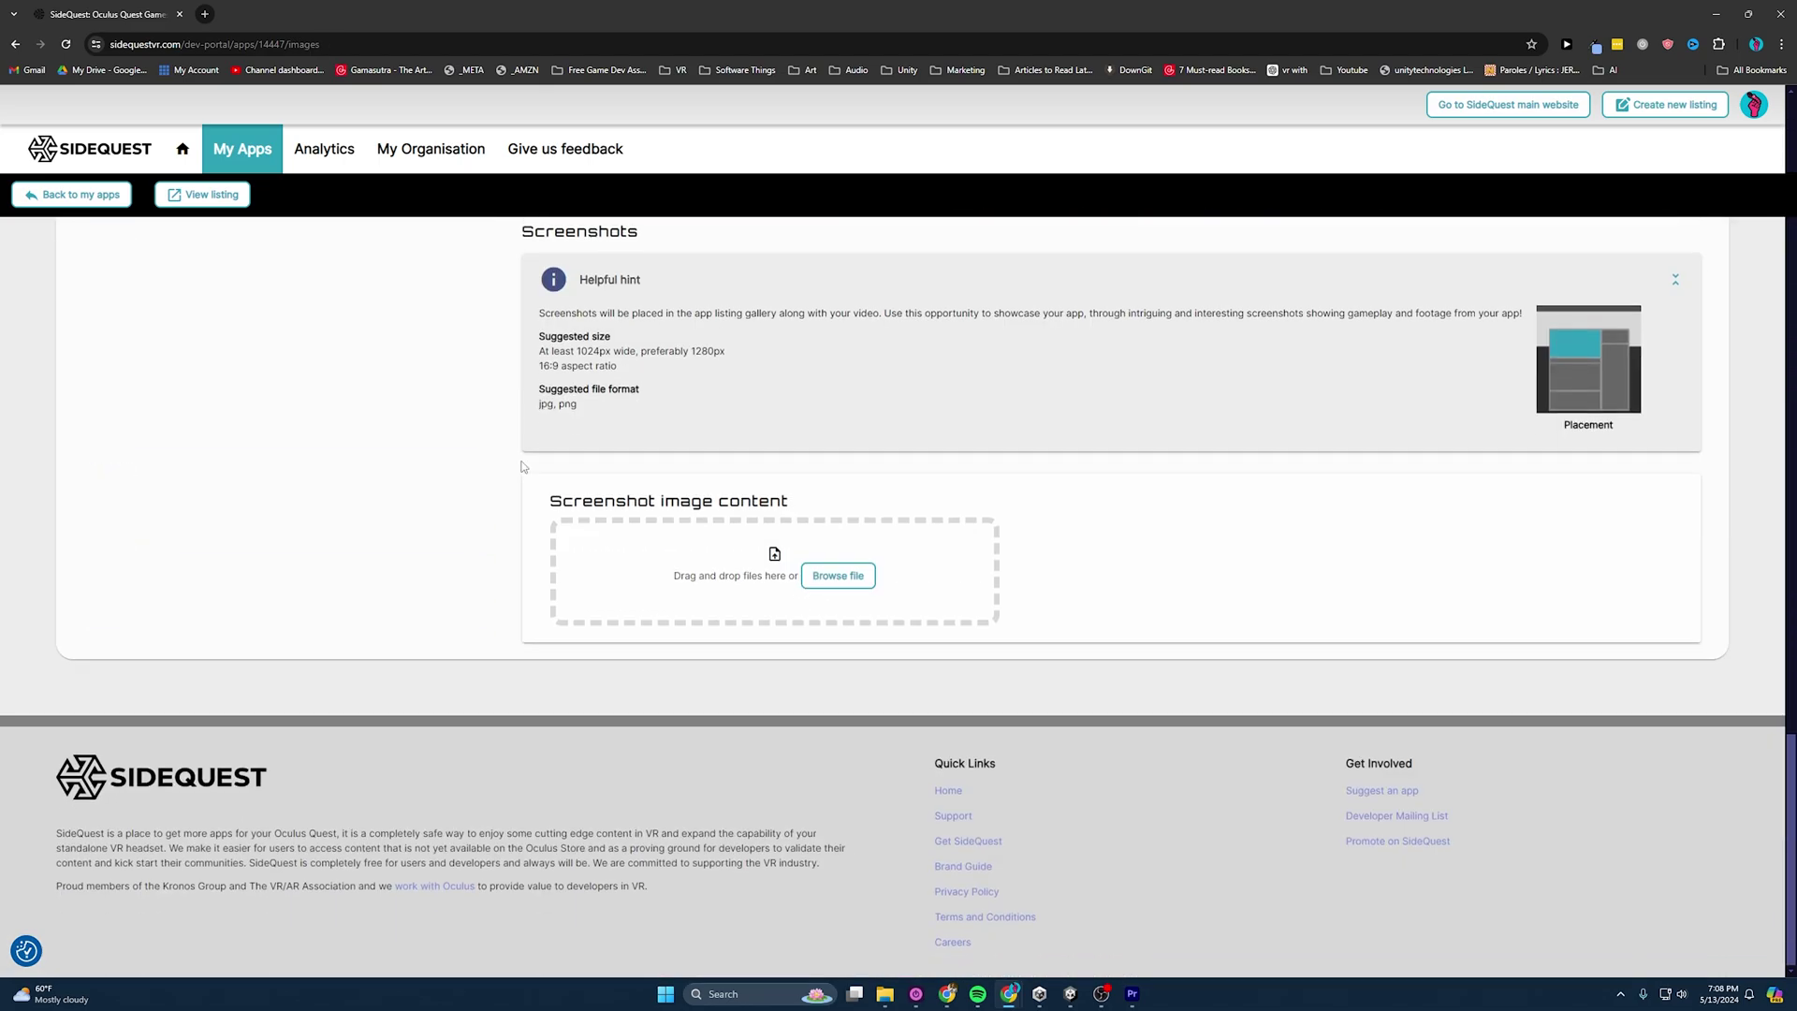
{"action": "scroll", "coordinate": [818, 472], "scroll_direction": "up", "scroll_amount": 20}
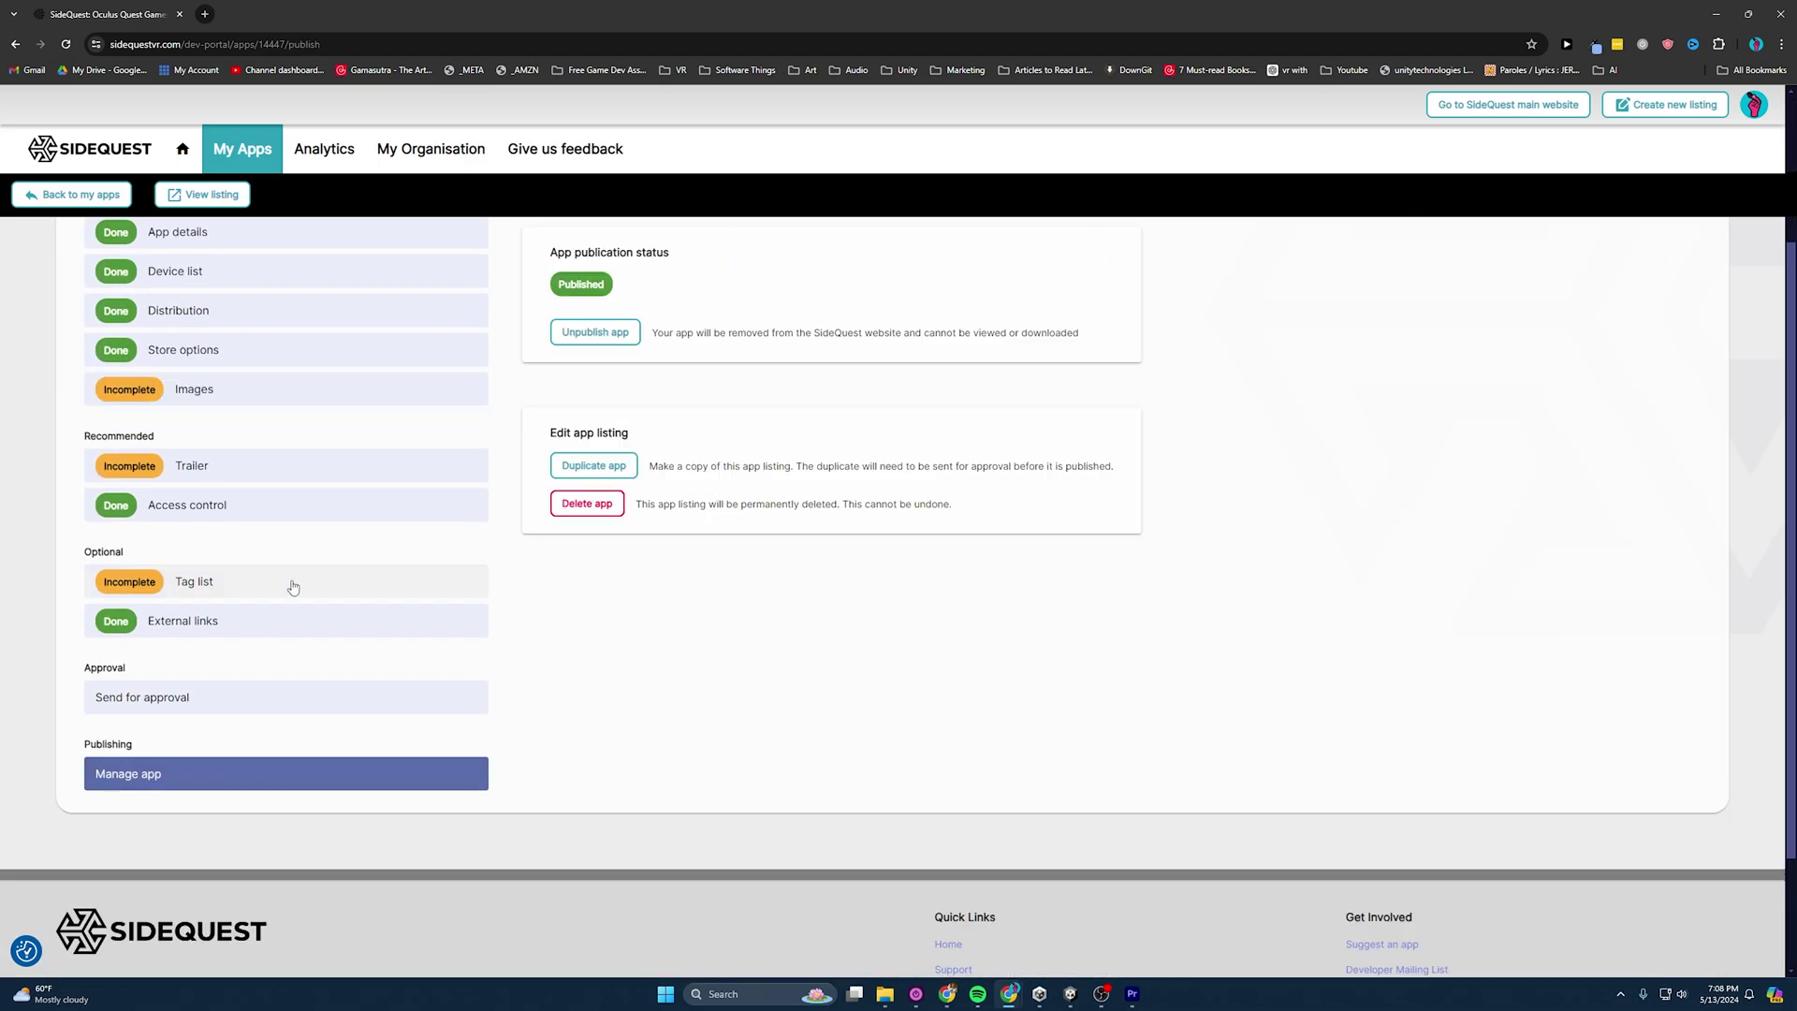
{"action": "scroll", "coordinate": [646, 602], "scroll_direction": "up", "scroll_amount": 3}
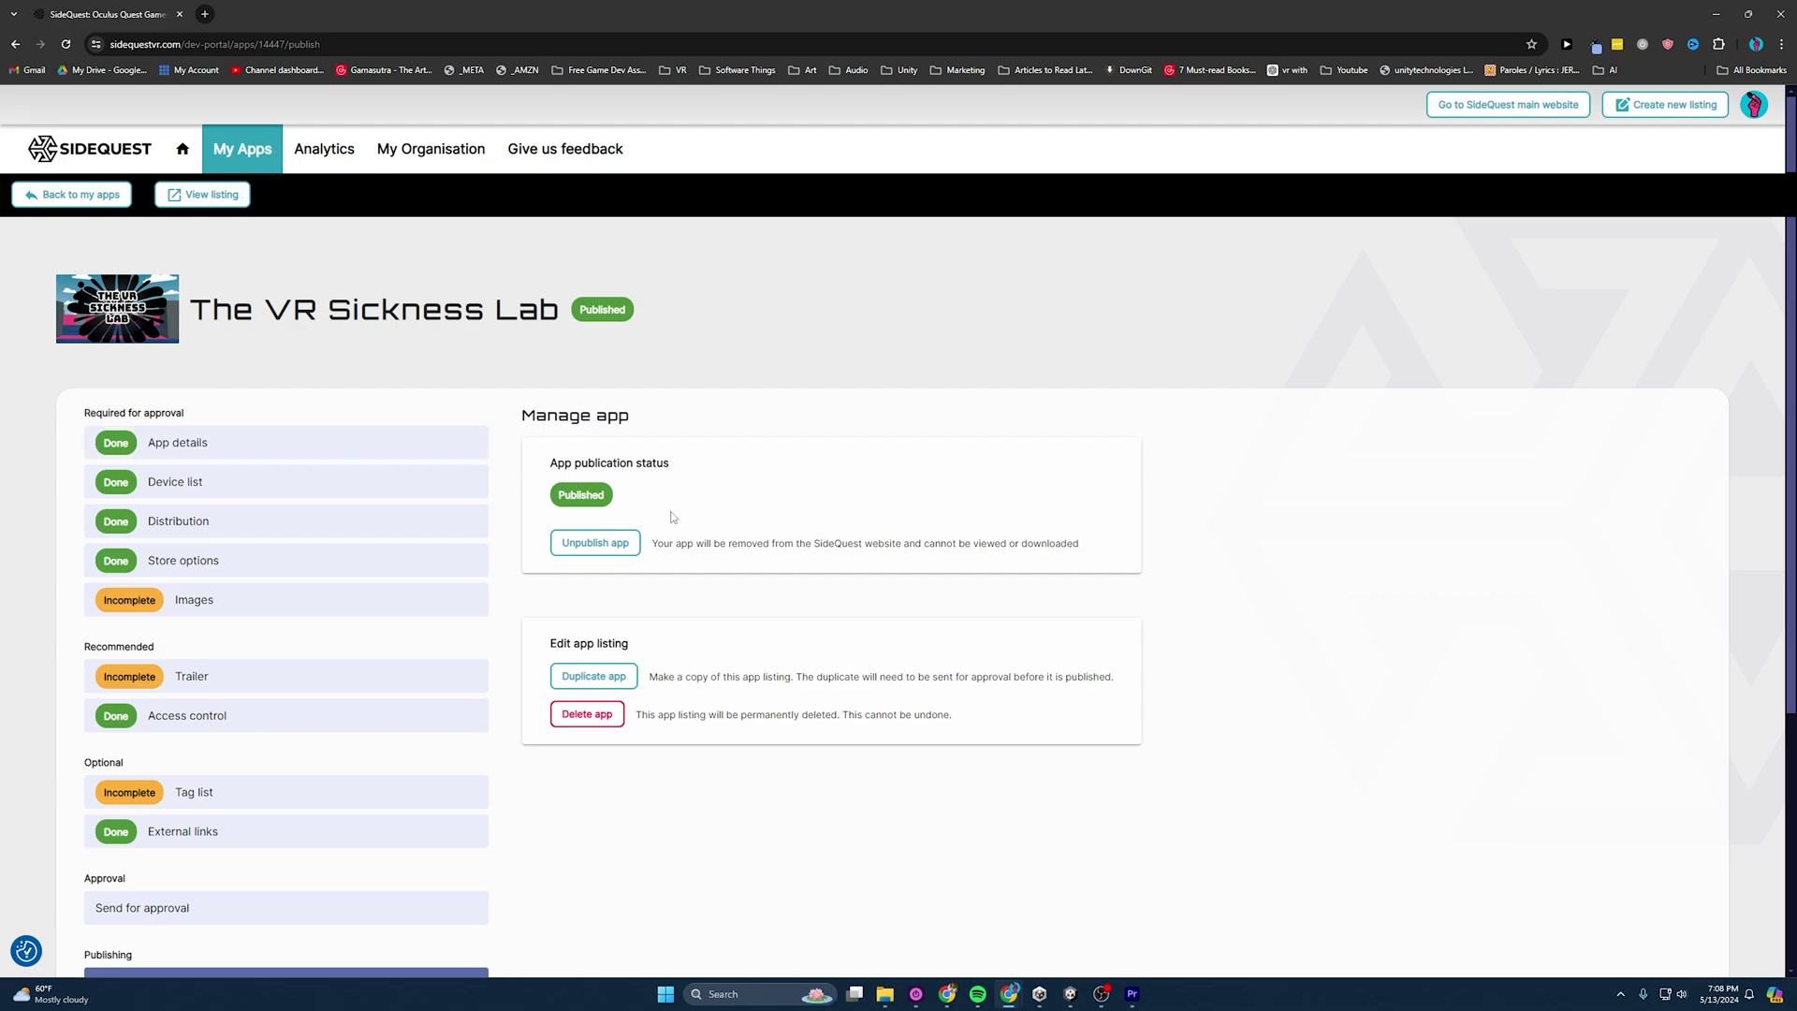